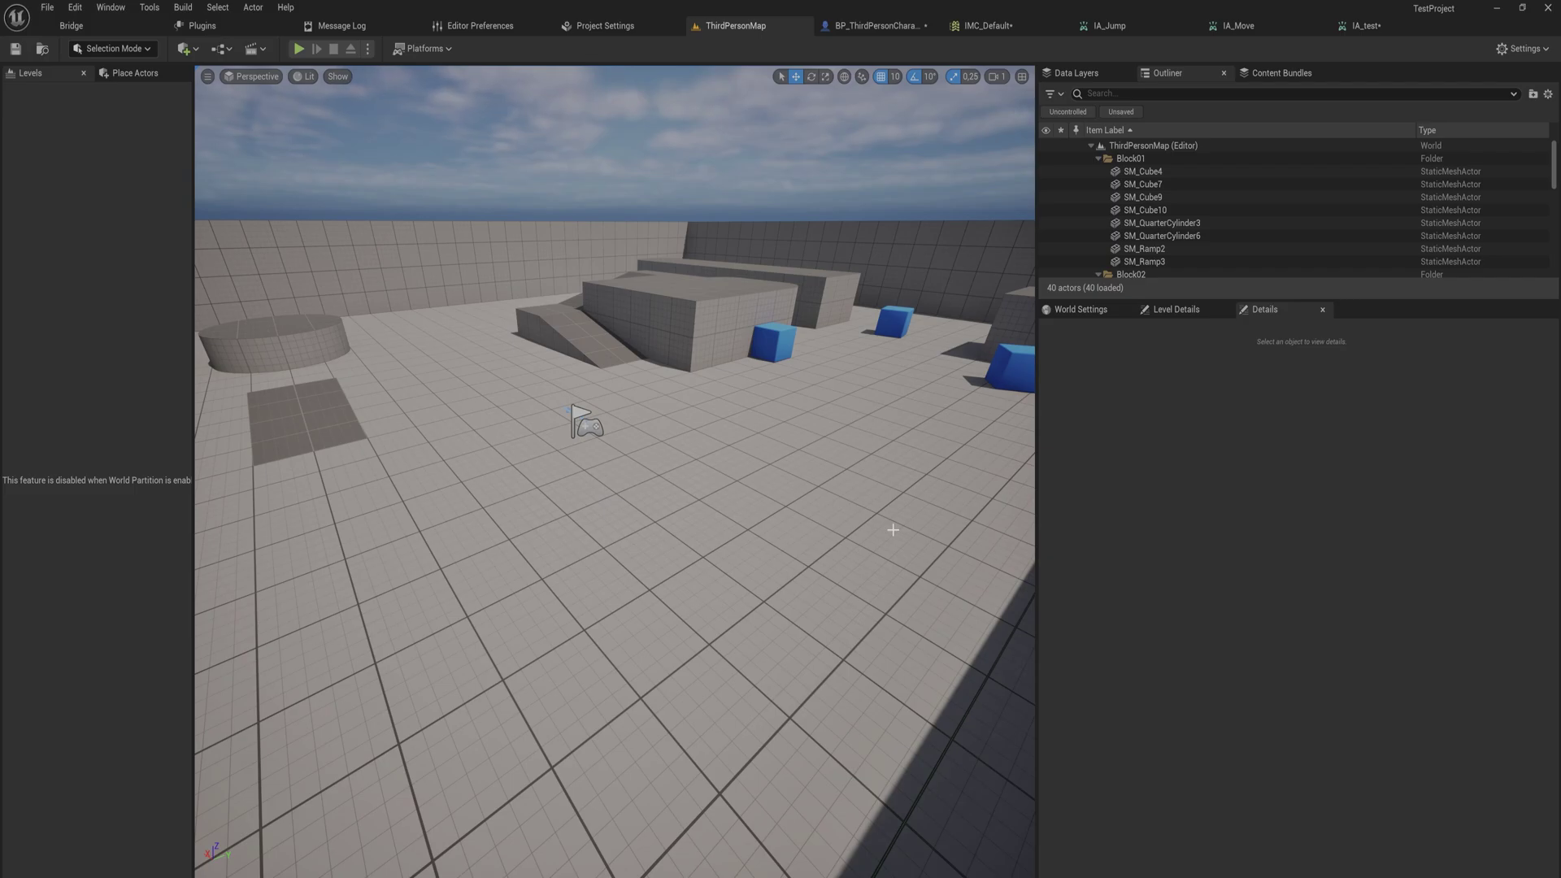
Open the BP_ThirdPersonCharacter blueprint from the ThirdPerson Blueprints folder
{"action": "key", "text": "ctrl+space"}
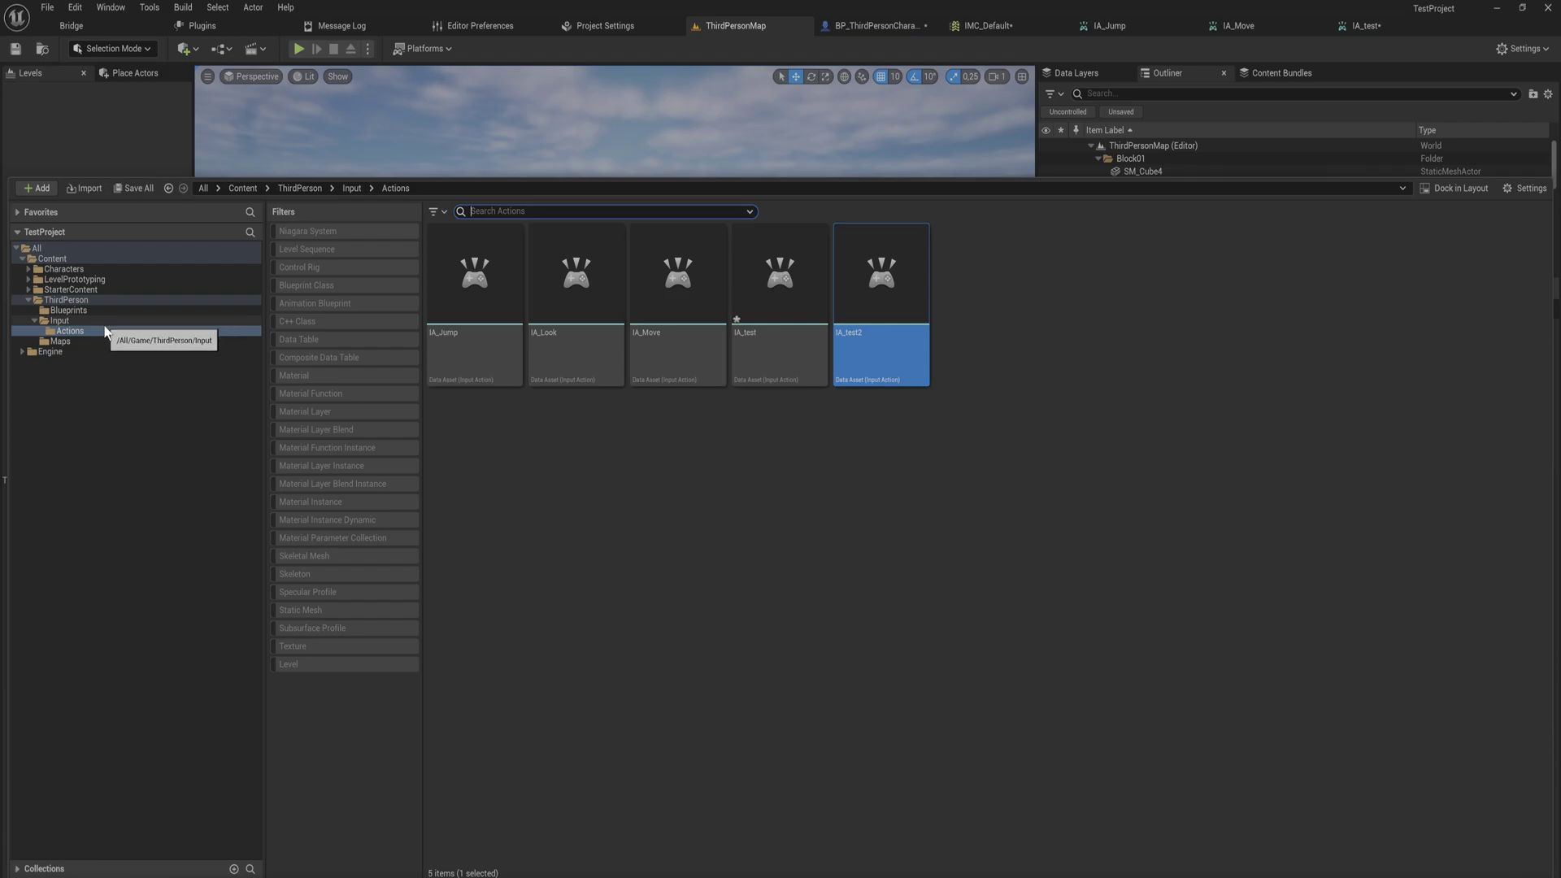
{"action": "left_click", "coordinate": [80, 302]}
{"action": "left_click", "coordinate": [473, 297]}
{"action": "double_click", "coordinate": [473, 298]}
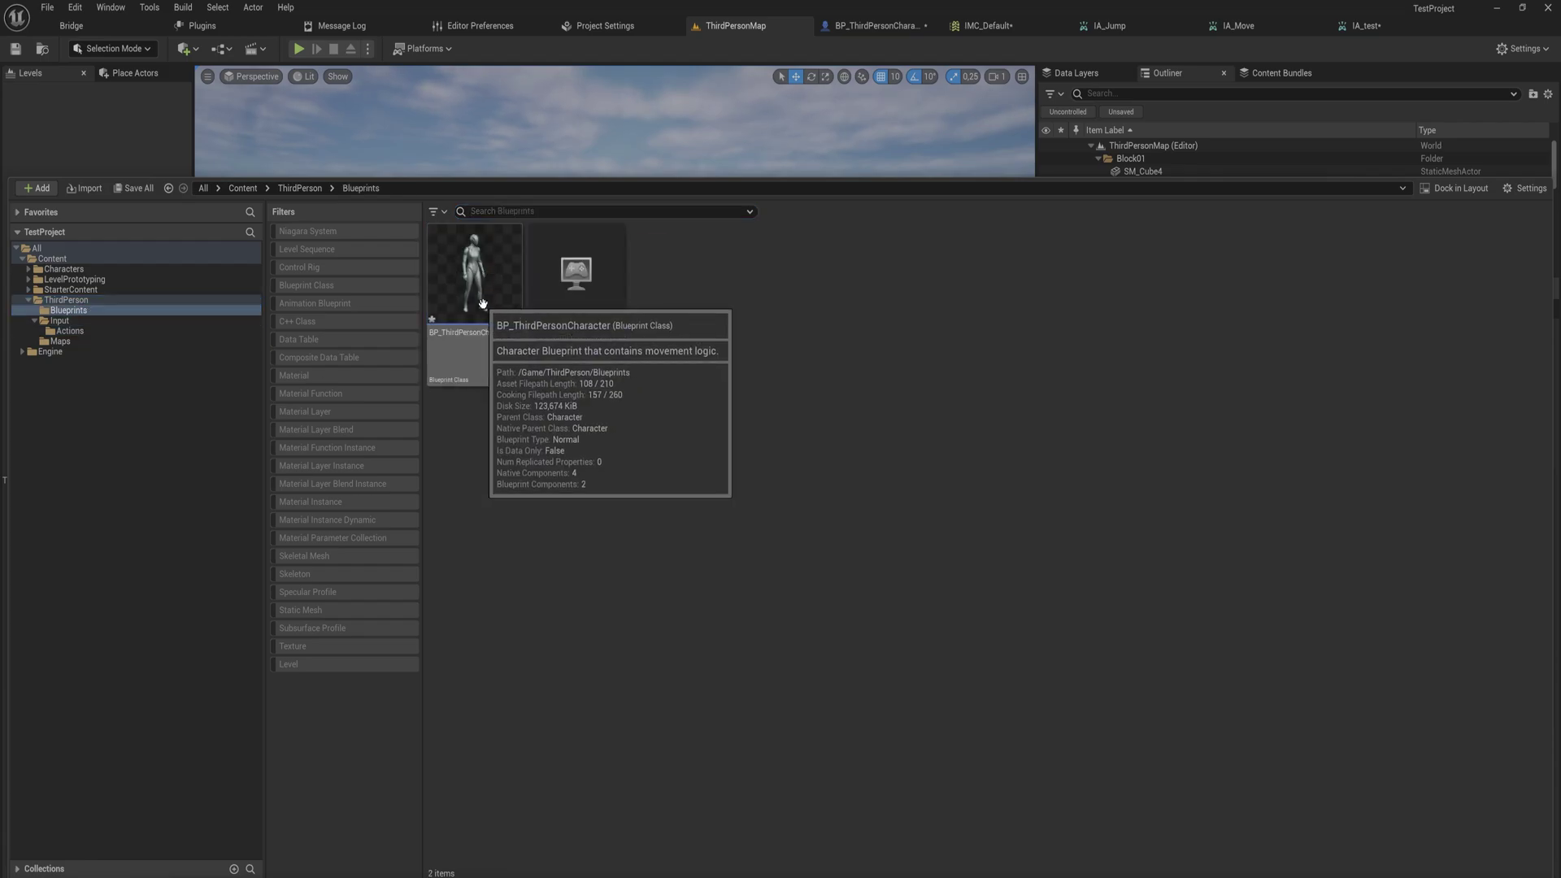
{"action": "double_click", "coordinate": [482, 306]}
Examine the character blueprint's arrow and mesh components, its viewport and its event graph, and compile the blueprint
{"action": "left_click", "coordinate": [85, 129]}
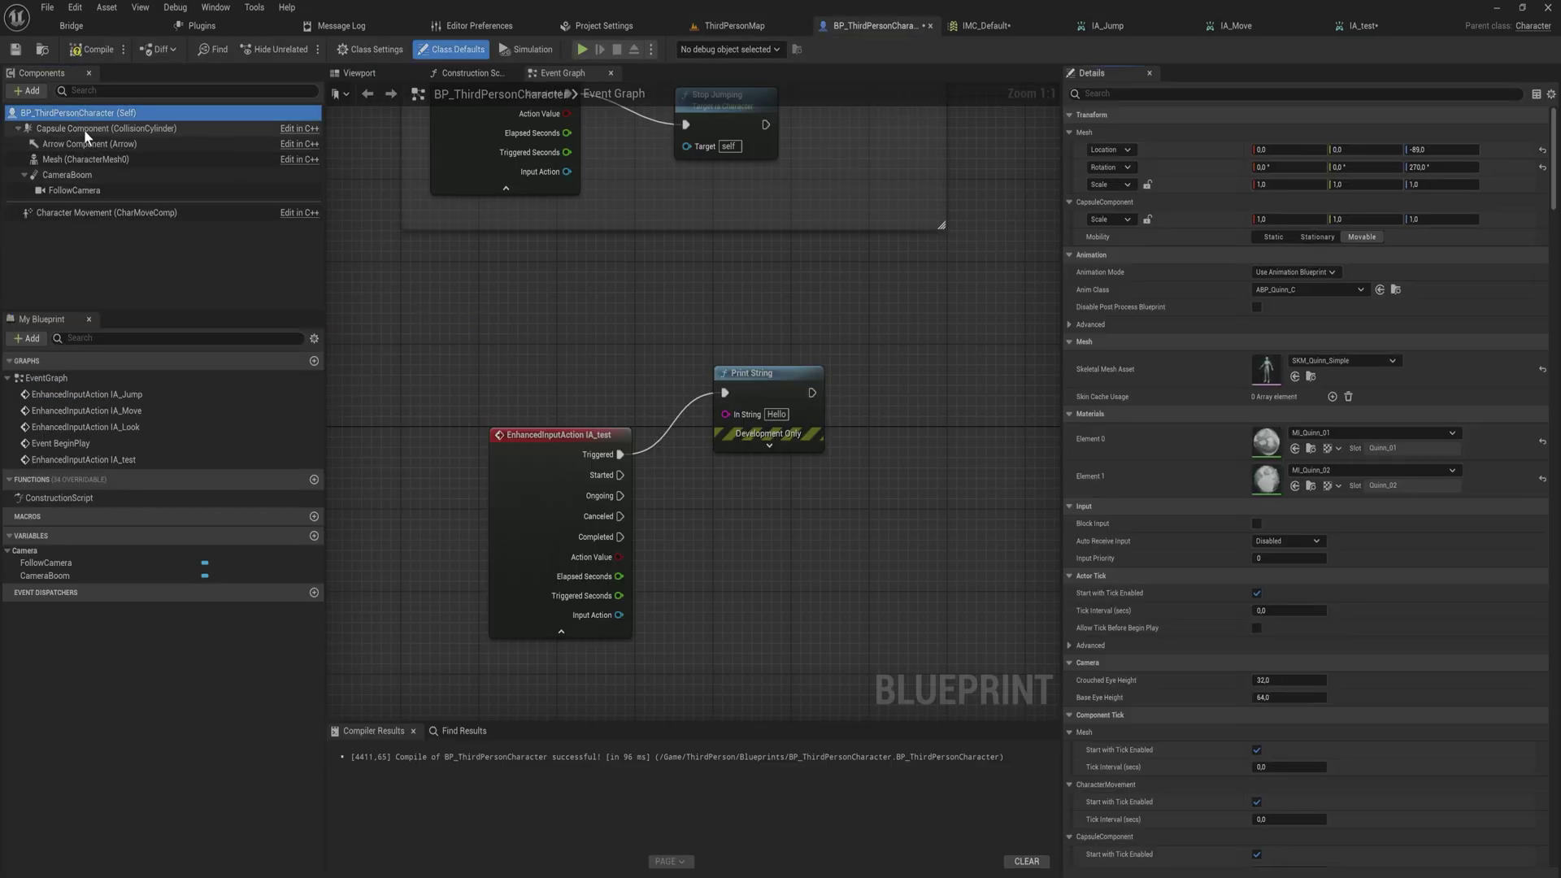
{"action": "left_click", "coordinate": [87, 147]}
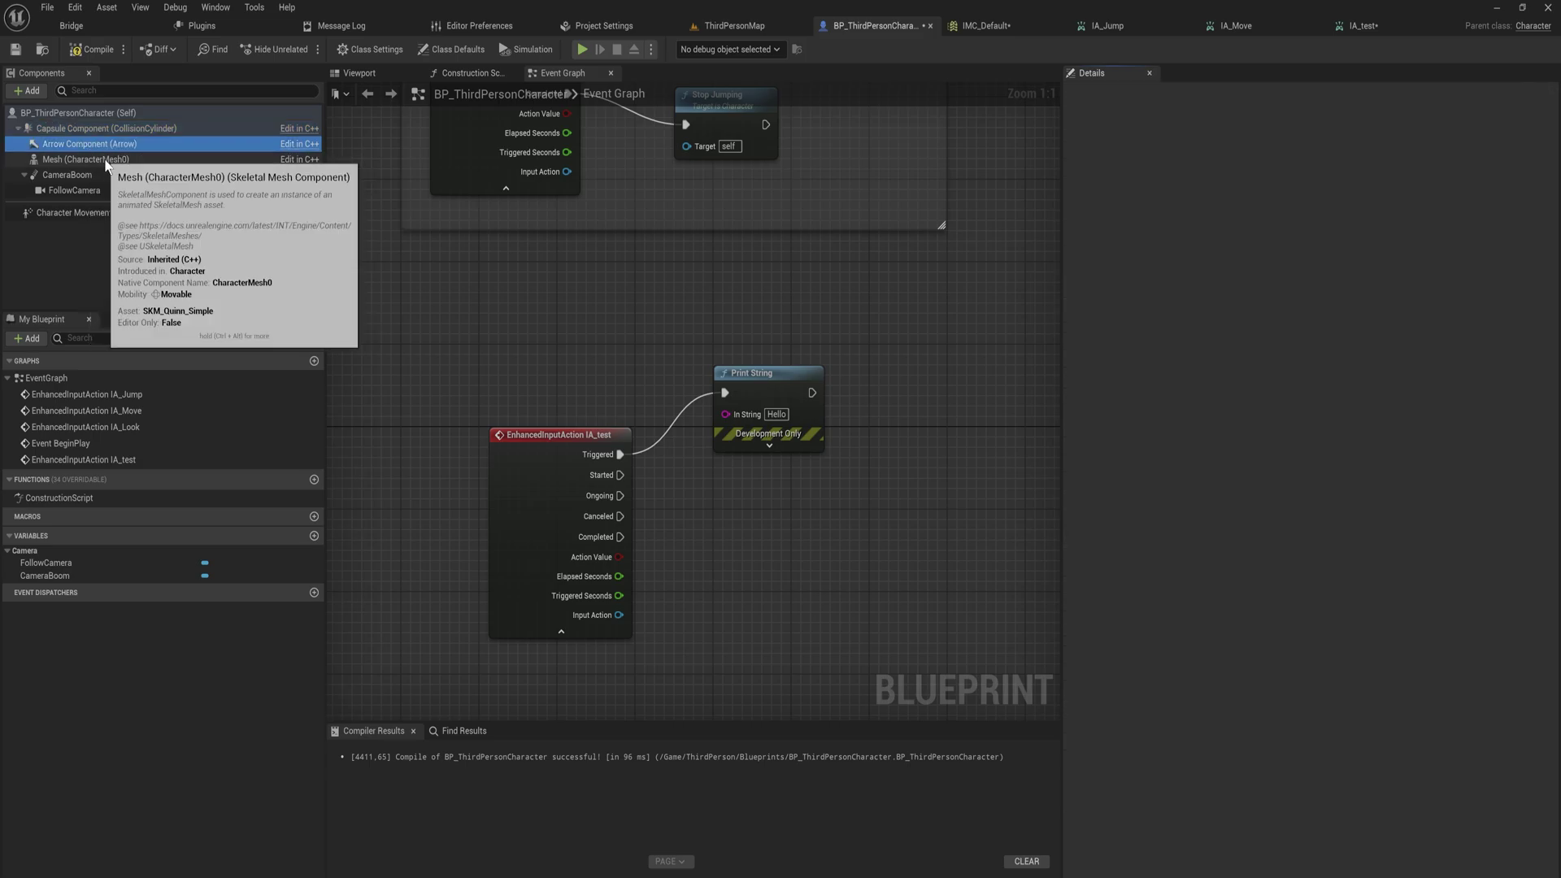
{"action": "left_click", "coordinate": [106, 160]}
{"action": "left_click", "coordinate": [351, 72]}
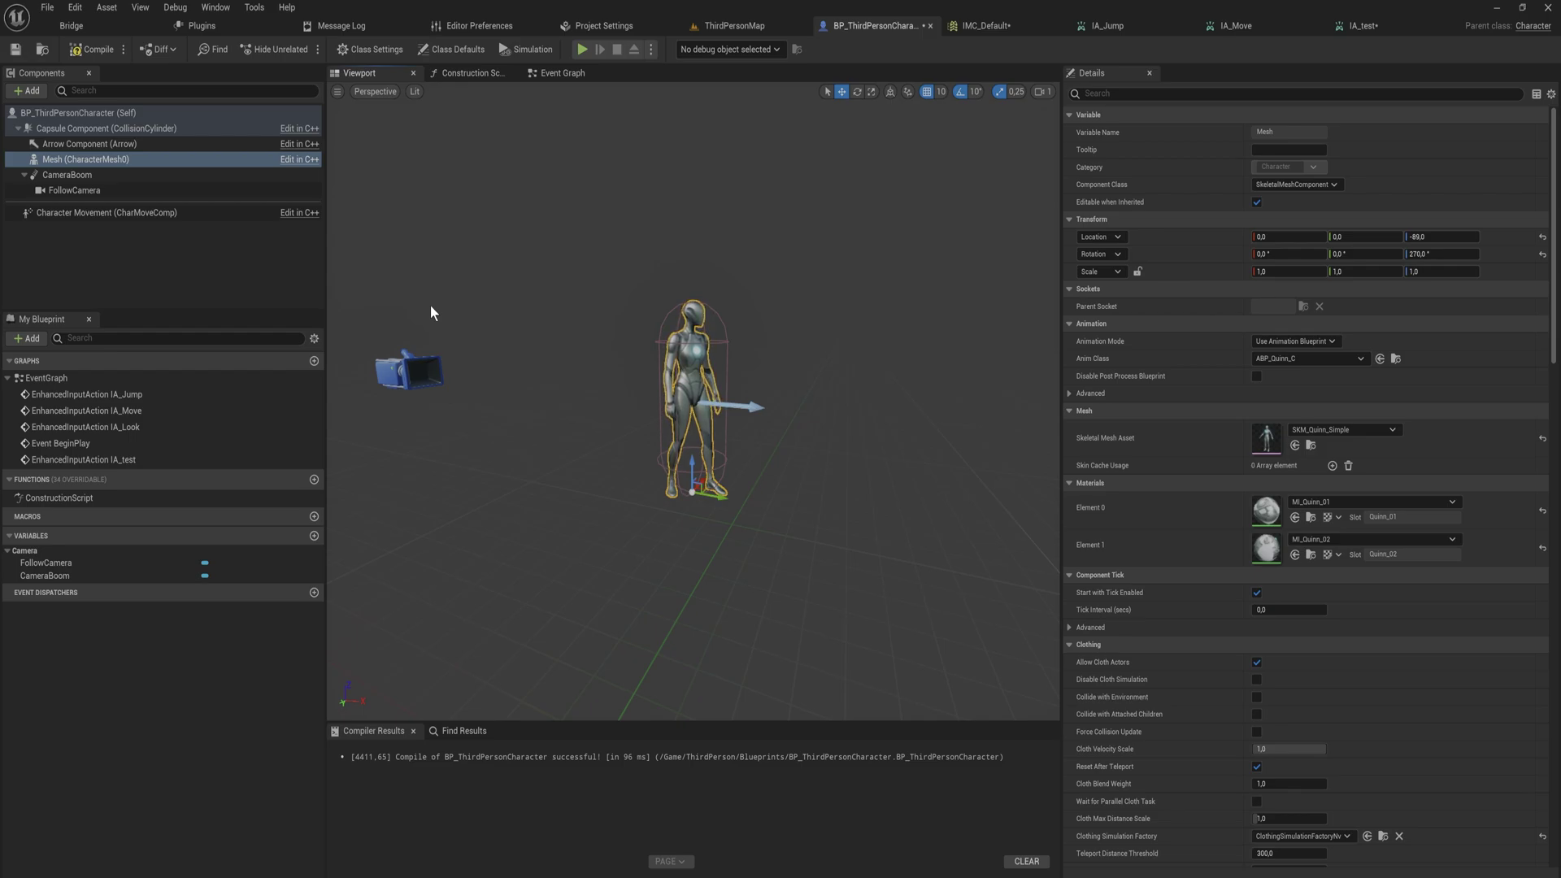
{"action": "left_click", "coordinate": [561, 73]}
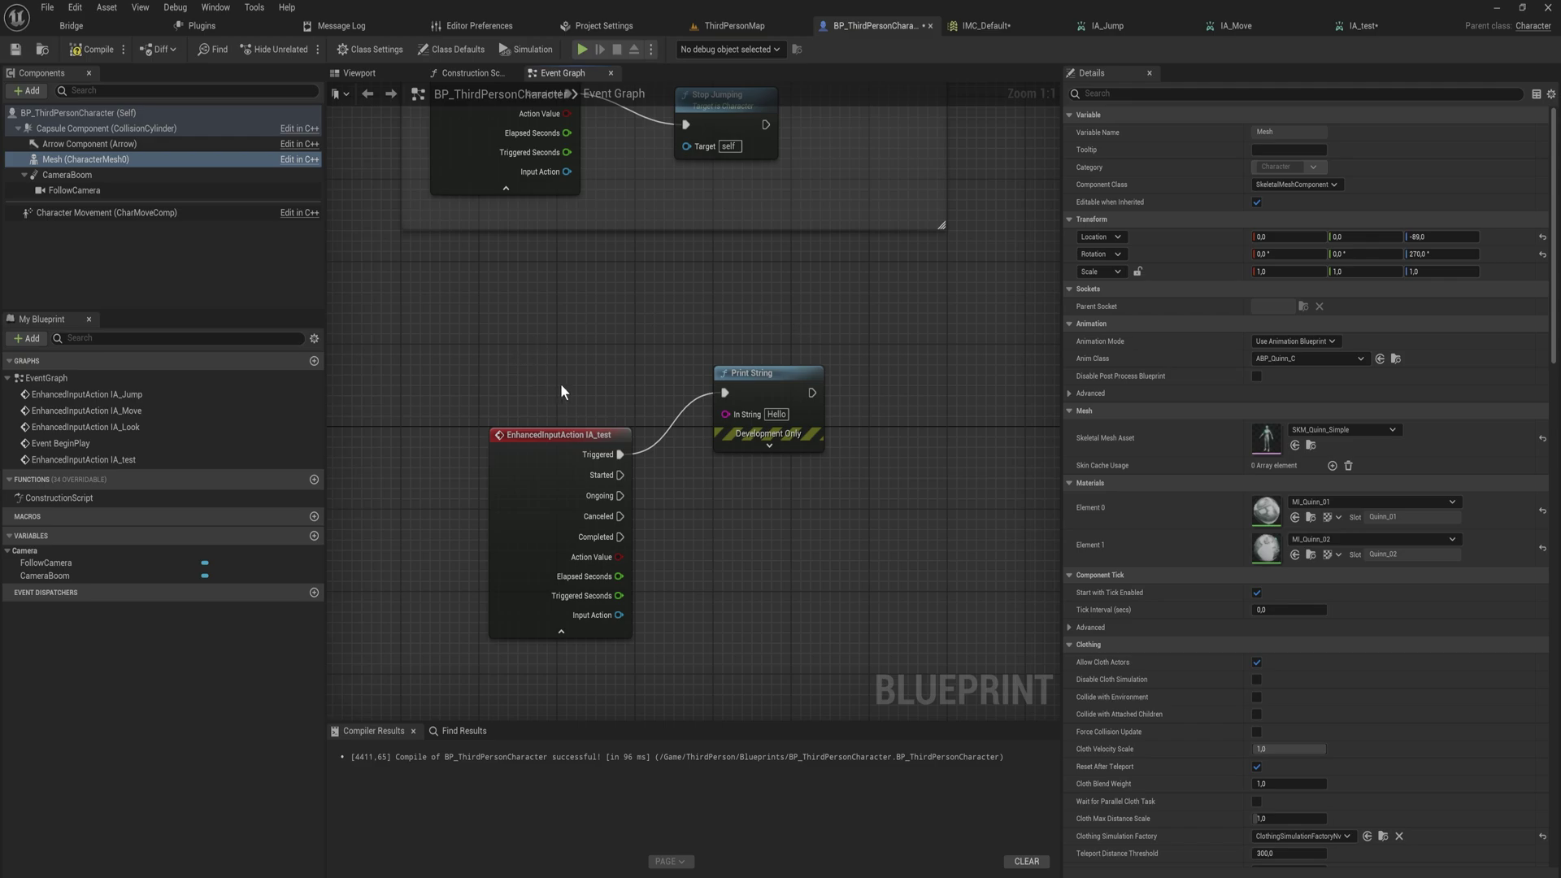
{"action": "left_click", "coordinate": [379, 73]}
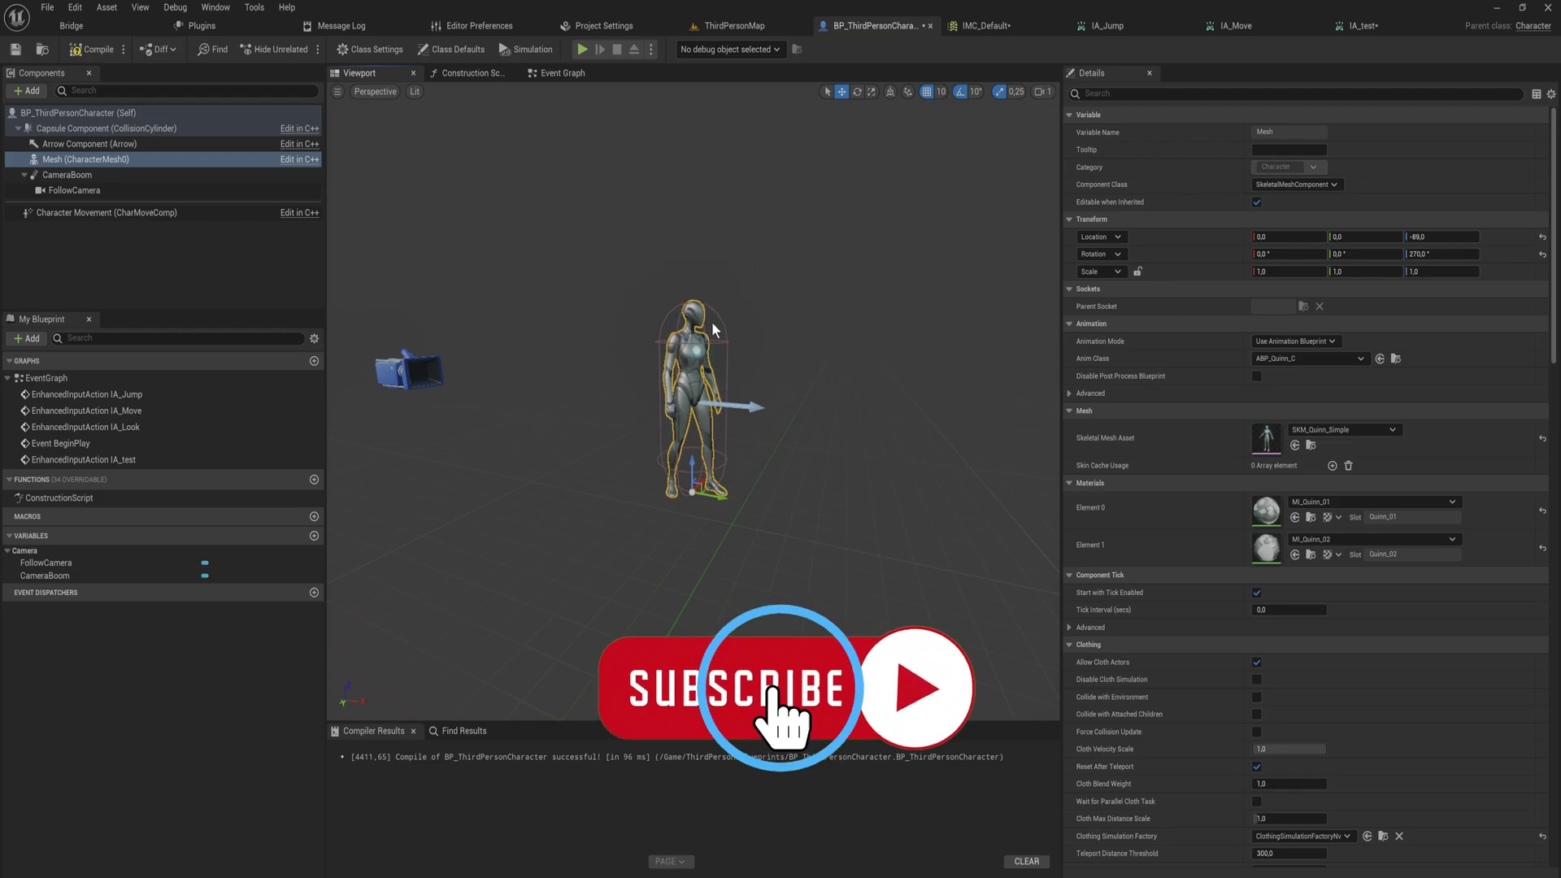
{"action": "left_click", "coordinate": [92, 49]}
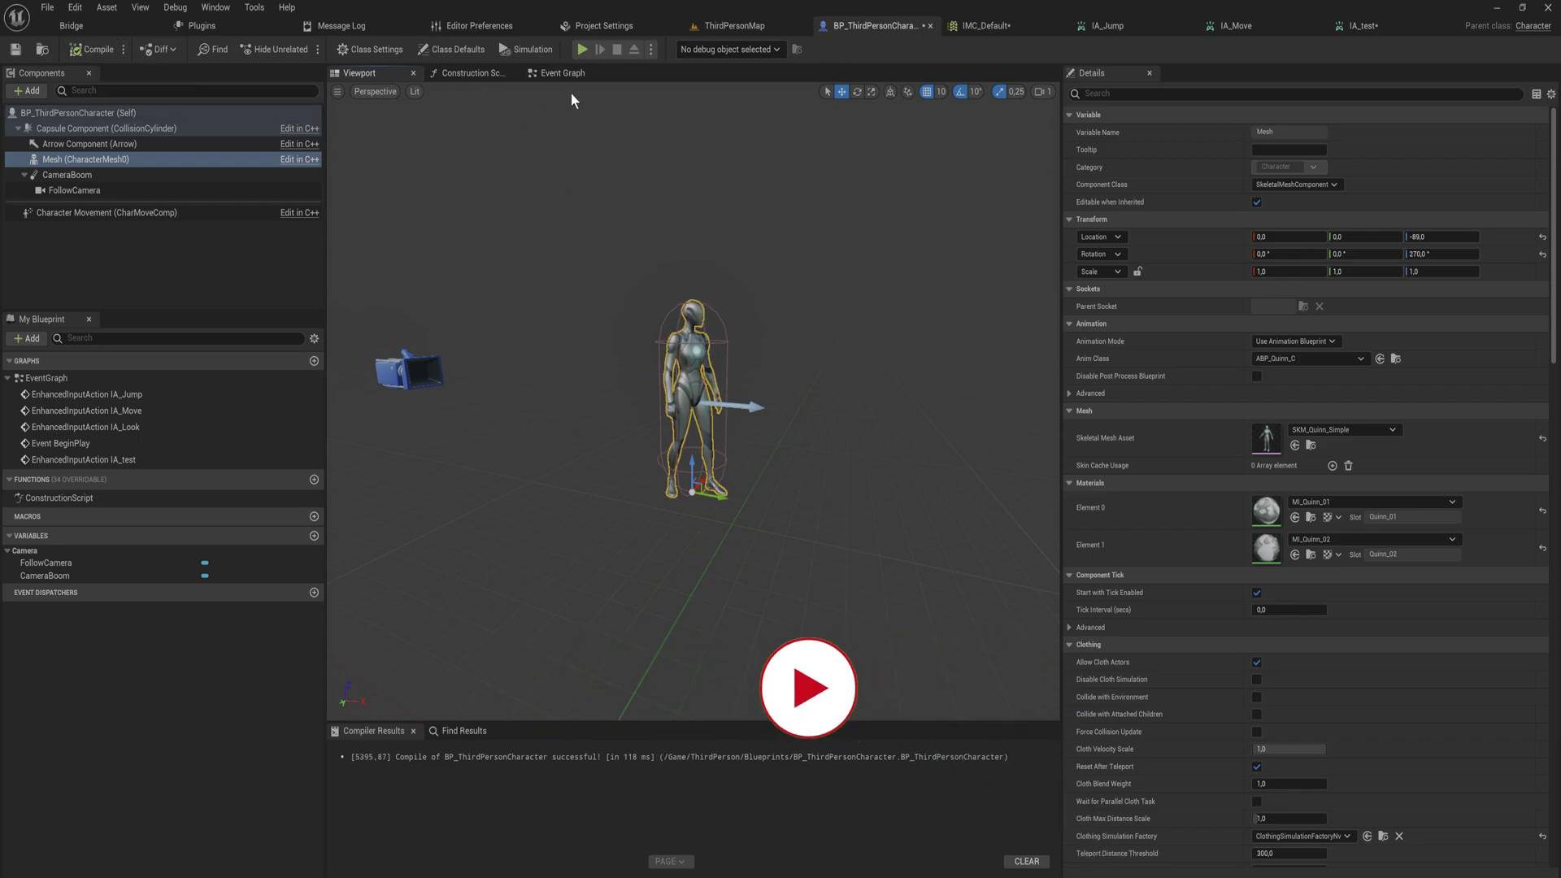
Place a cube, a sphere and a cone close together on the floor of ThirdPersonMap near the player start
{"action": "left_click", "coordinate": [754, 21]}
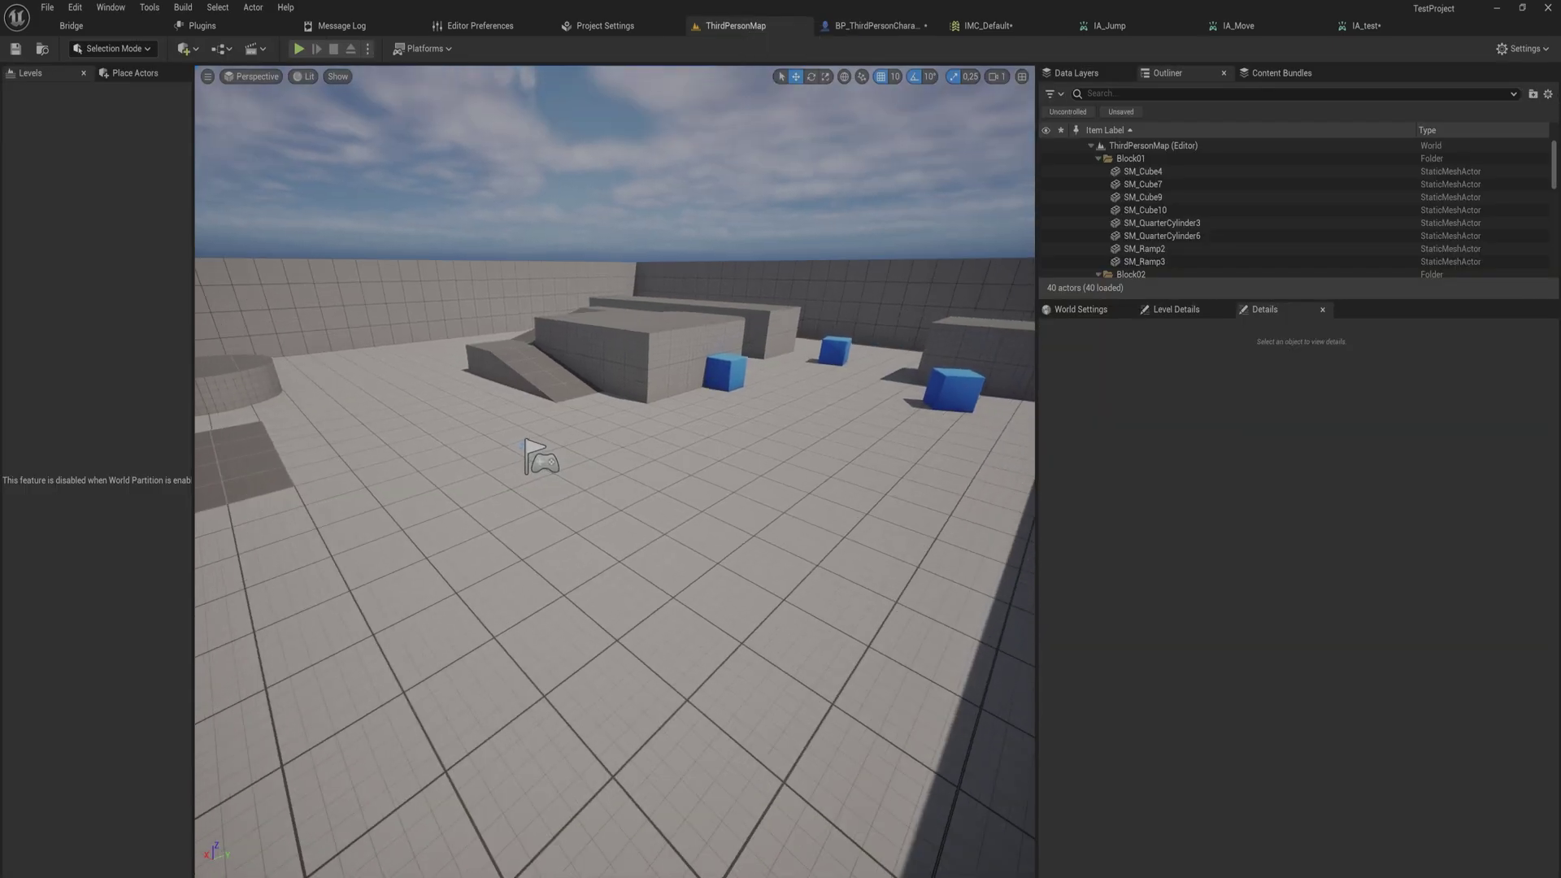
{"action": "key", "text": "w"}
{"action": "right_click_drag", "start_coordinate": [680, 361], "coordinate": [681, 361]}
{"action": "key", "text": "s"}
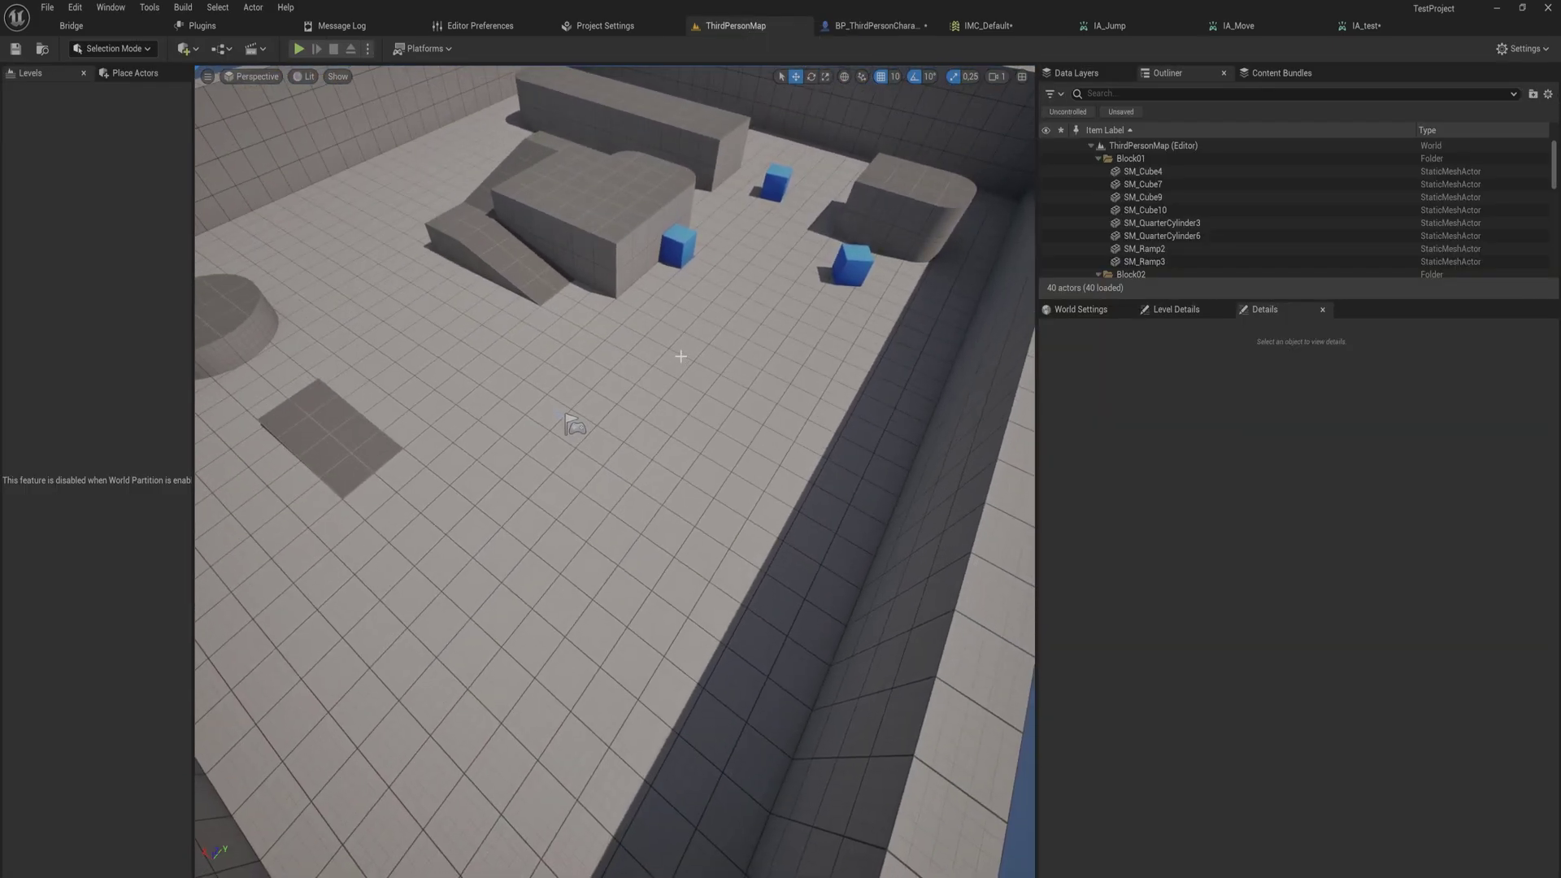
{"action": "key", "text": "ctrl+space"}
{"action": "left_click", "coordinate": [130, 73]}
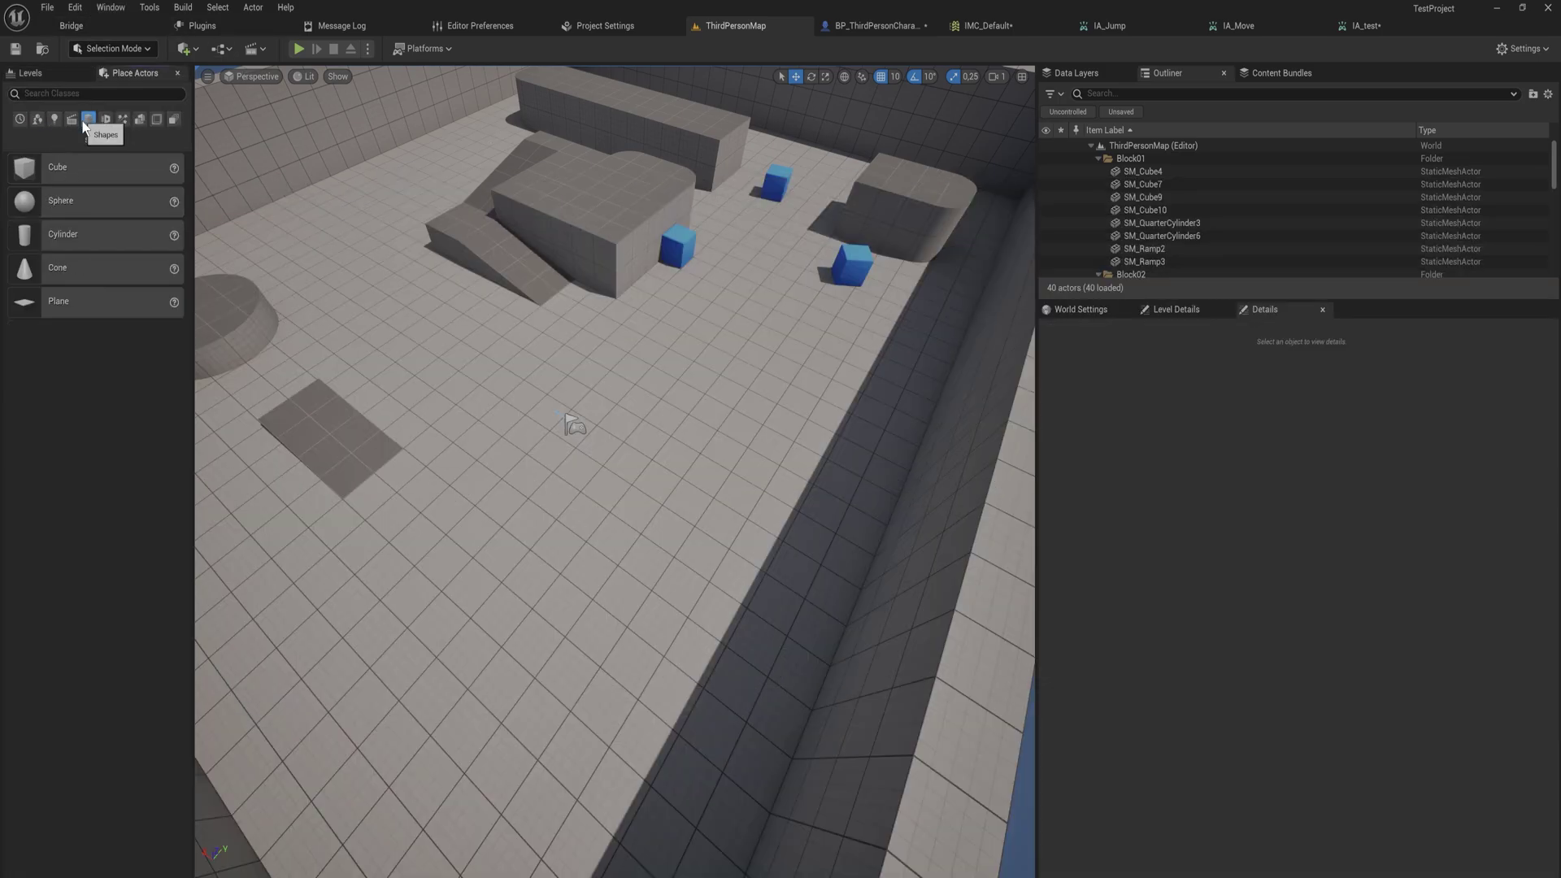
{"action": "left_click", "coordinate": [89, 118]}
{"action": "left_click_drag", "start_coordinate": [49, 166], "coordinate": [530, 359]}
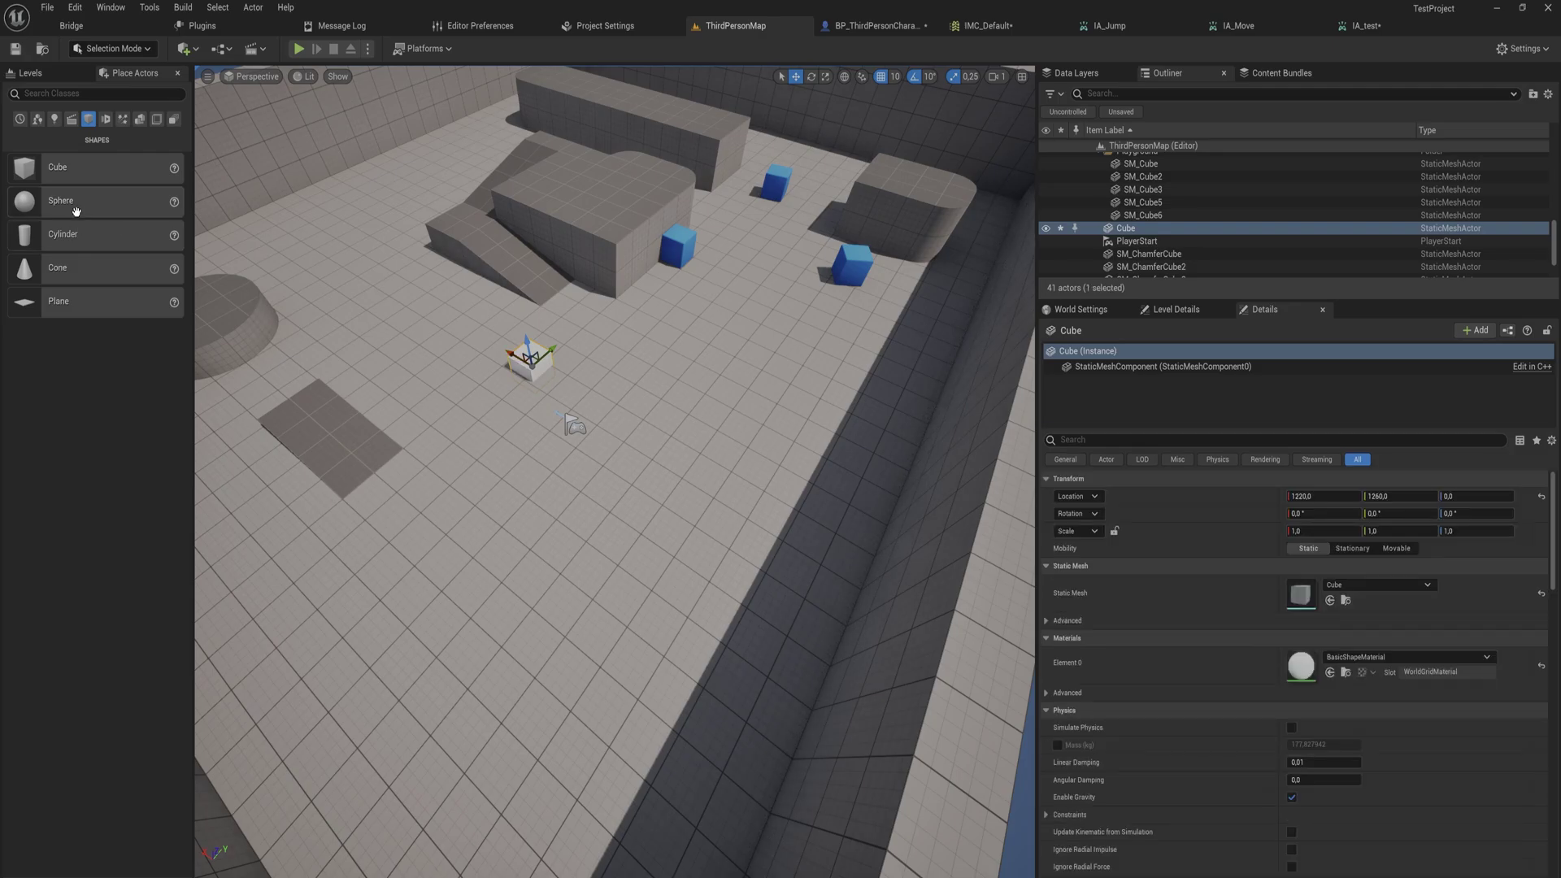
{"action": "left_click_drag", "start_coordinate": [48, 200], "coordinate": [538, 393]}
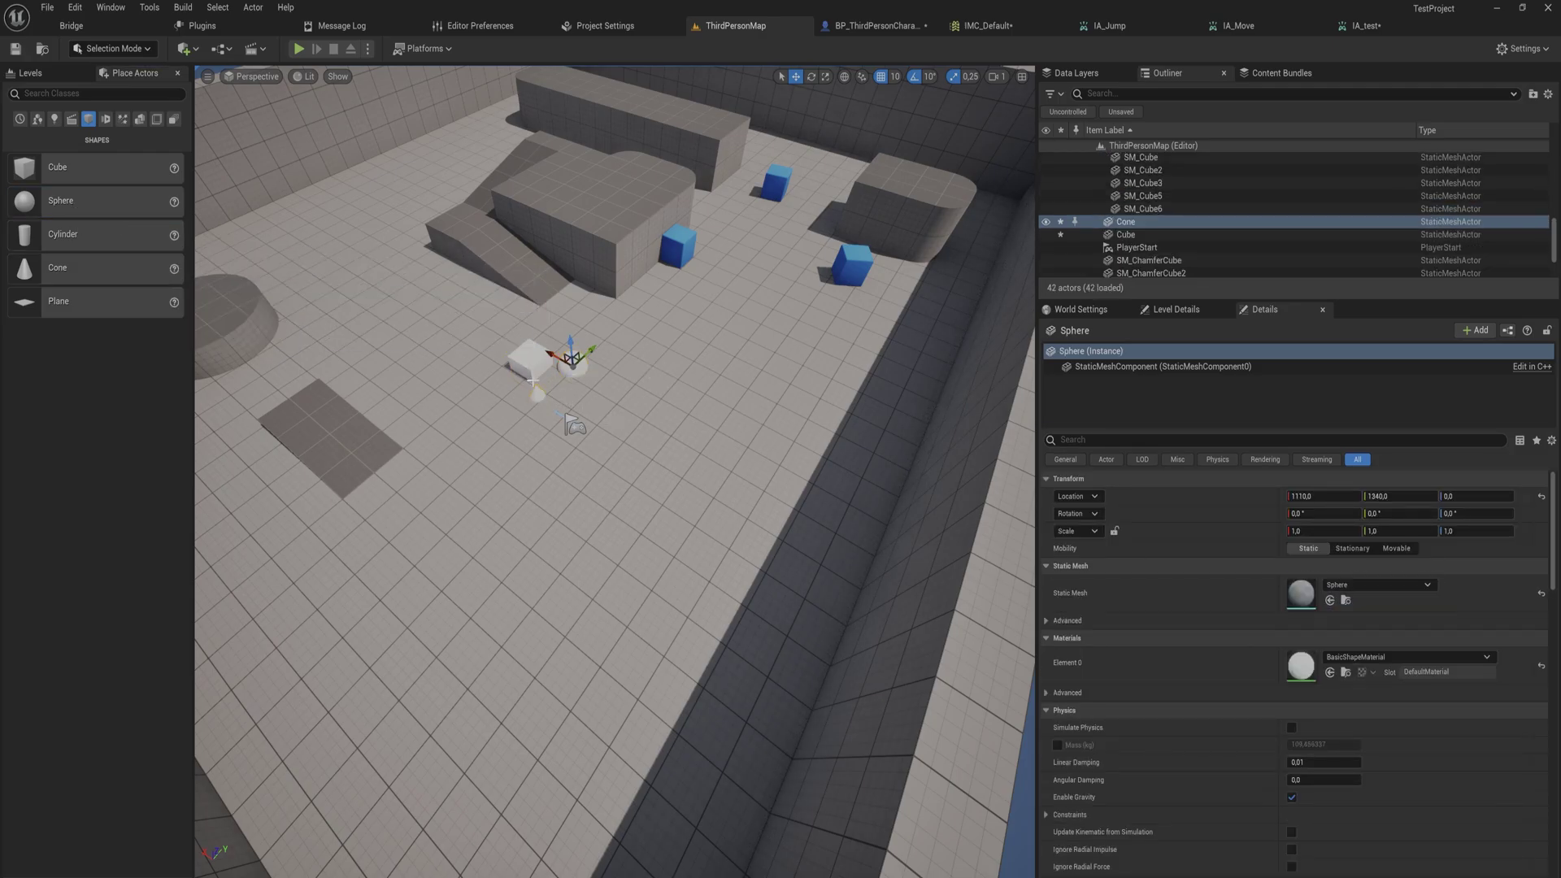
Raise the cube, sphere and cone together above the ground and snap them down onto the floor
{"action": "left_click", "coordinate": [531, 359], "text": "shift"}
{"action": "left_click", "coordinate": [577, 372], "text": "shift"}
{"action": "left_click_drag", "start_coordinate": [569, 343], "coordinate": [570, 297]}
{"action": "key", "text": "End"}
{"action": "right_click_drag", "start_coordinate": [570, 296], "coordinate": [1026, 224]}
{"action": "key", "text": "a"}
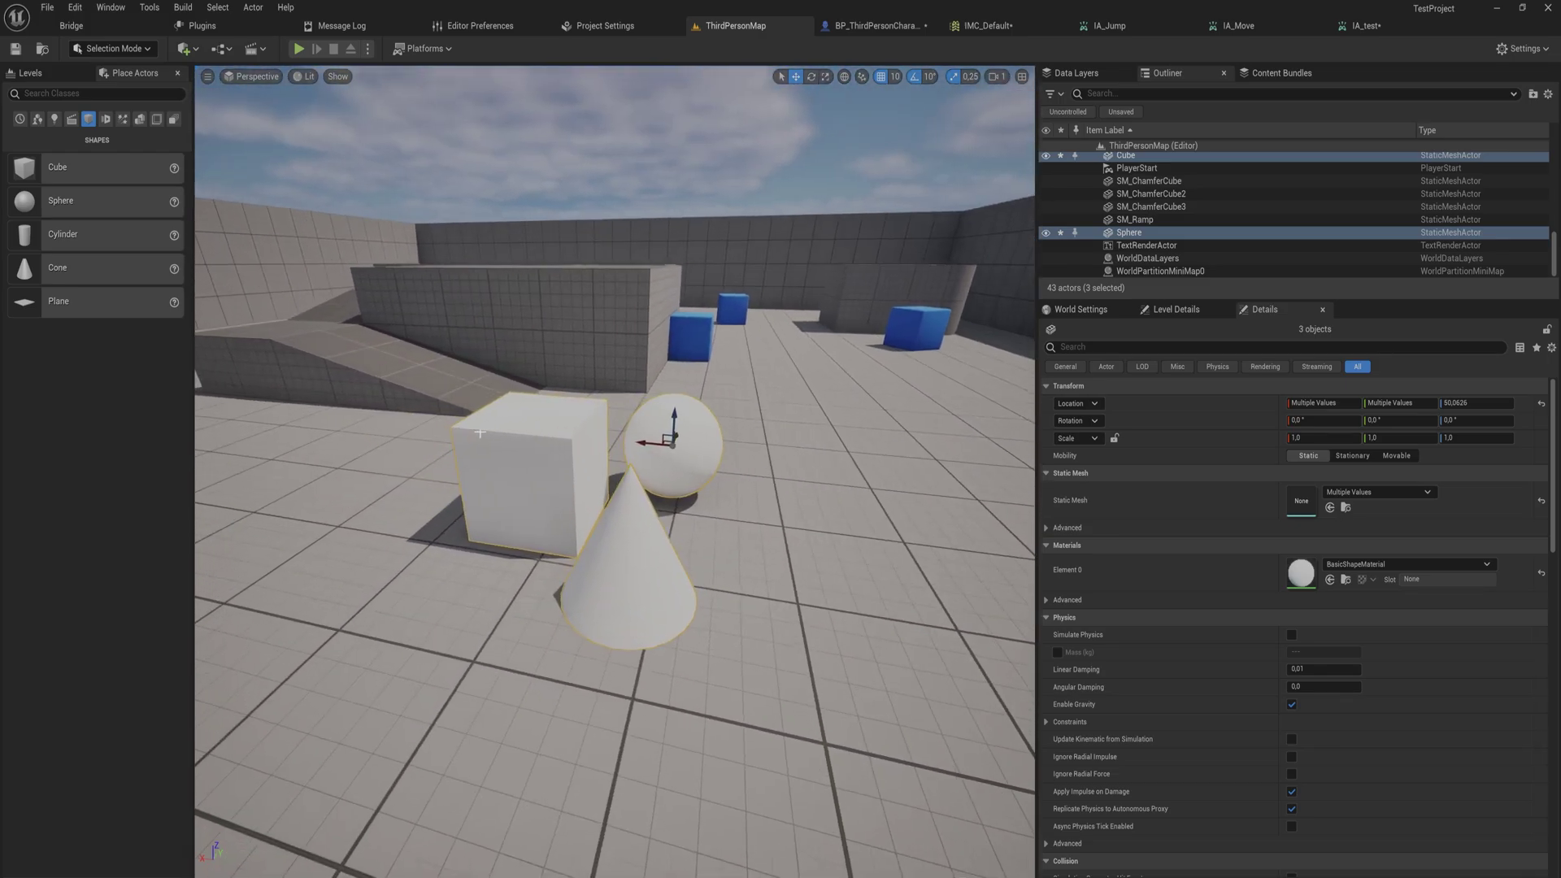
Check the cube, sphere and cone as individual actors, ending with the cone selected
{"action": "left_click", "coordinate": [521, 488]}
{"action": "left_click", "coordinate": [675, 456]}
{"action": "left_click", "coordinate": [630, 577]}
{"action": "key", "text": "w"}
{"action": "right_click_drag", "start_coordinate": [649, 519], "coordinate": [650, 687]}
{"action": "key", "text": "s"}
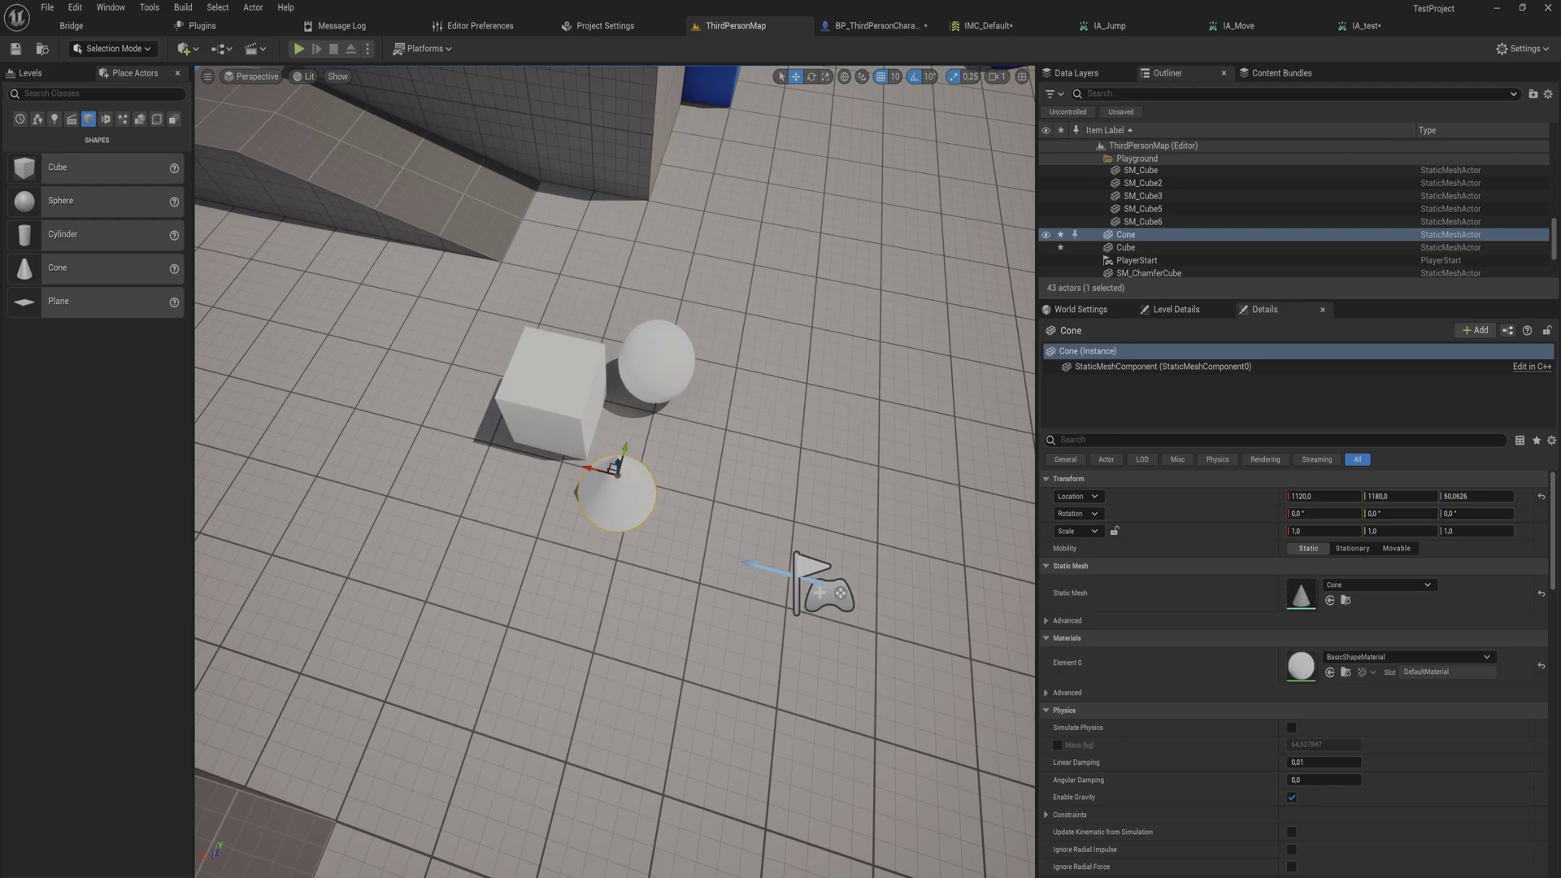
Create a packed level actor from the cone, cube and sphere, saving the level as NewMap and the blueprint as BPP_NewMap
{"action": "left_click", "coordinate": [536, 380], "text": "ctrl"}
{"action": "left_click", "coordinate": [648, 366], "text": "ctrl"}
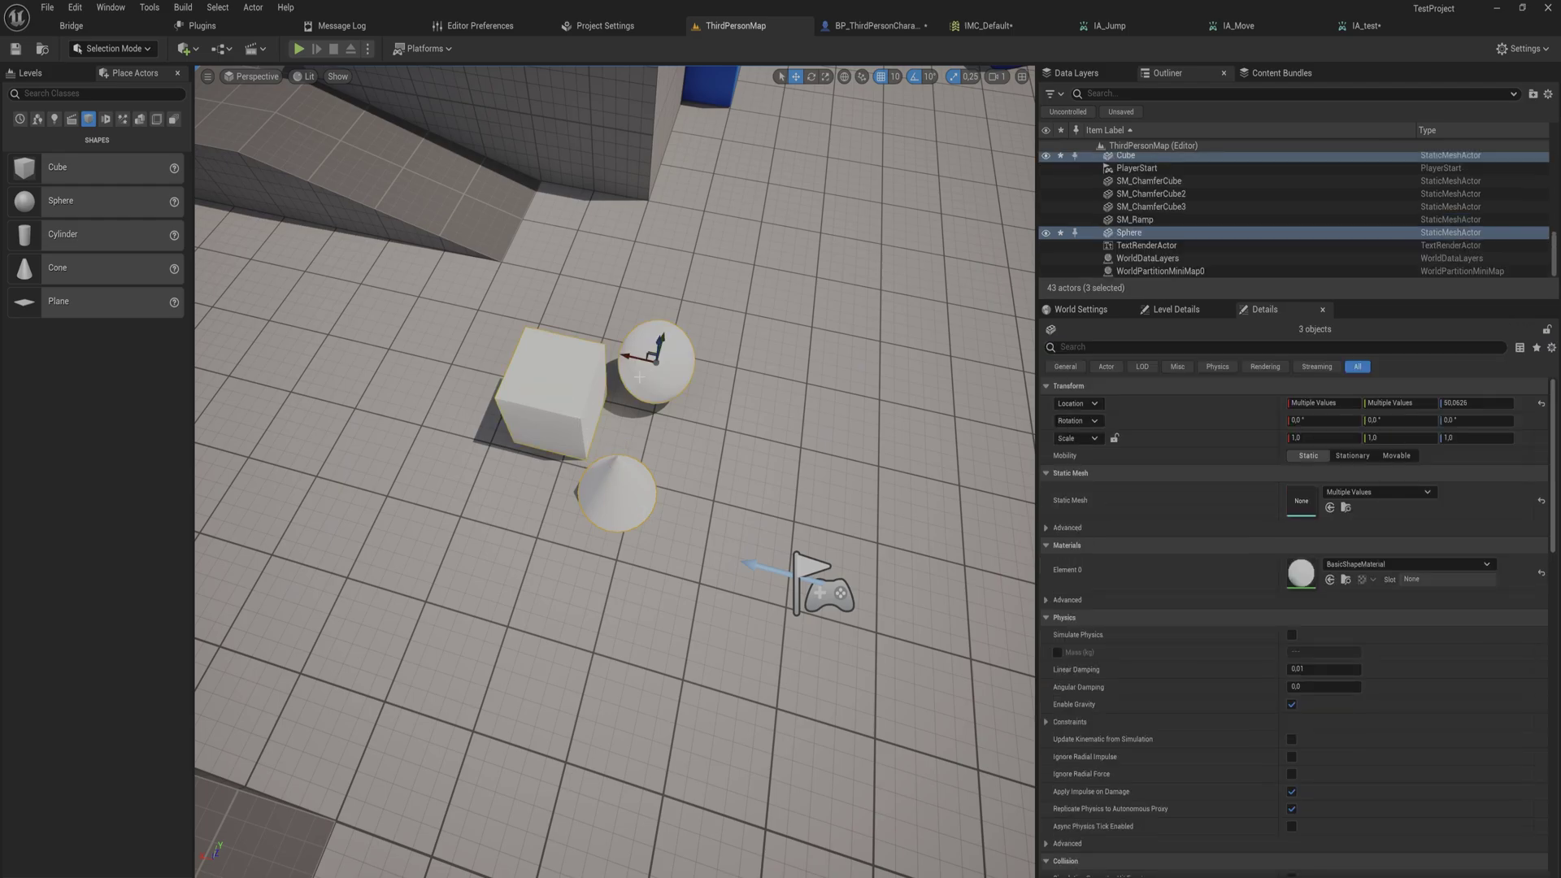
{"action": "right_click", "coordinate": [646, 382]}
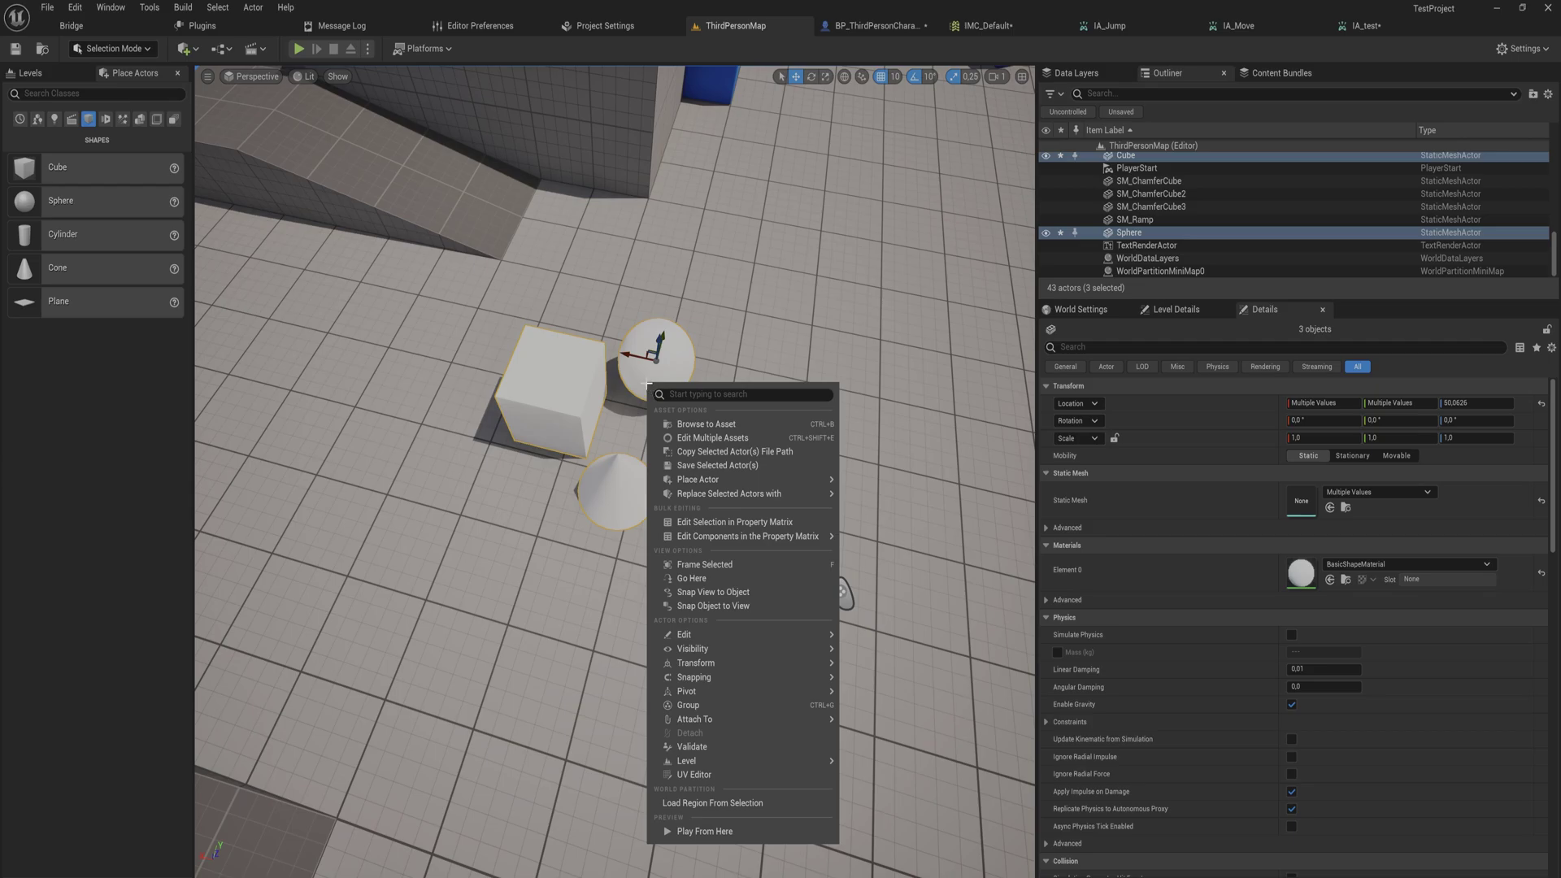
{"action": "mouse_move", "coordinate": [729, 728]}
{"action": "mouse_move", "coordinate": [716, 755]}
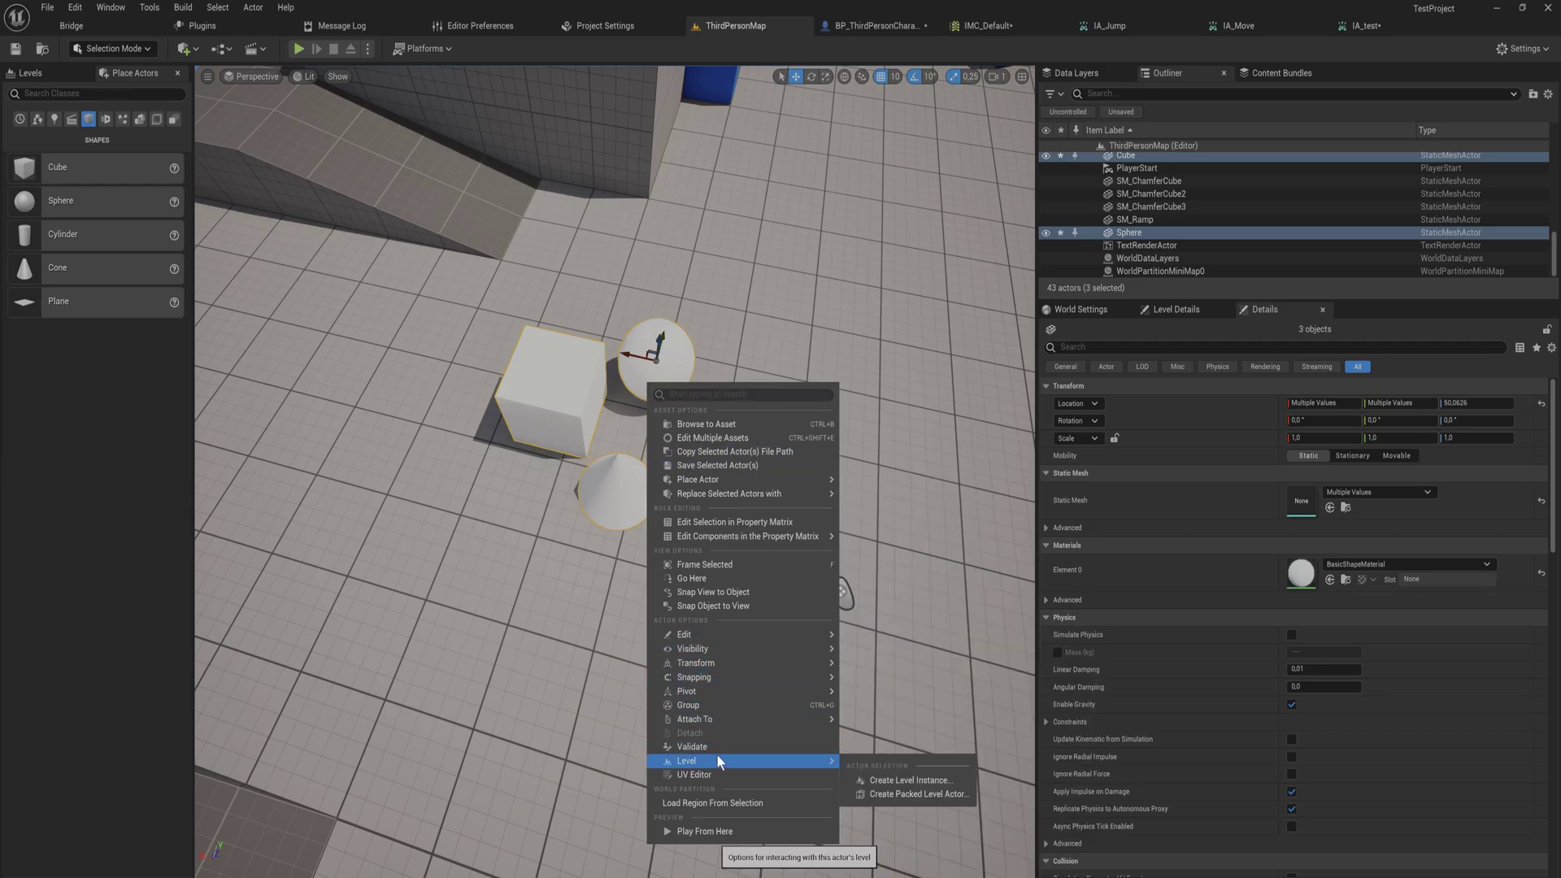
{"action": "left_click", "coordinate": [925, 797]}
{"action": "left_click", "coordinate": [900, 502]}
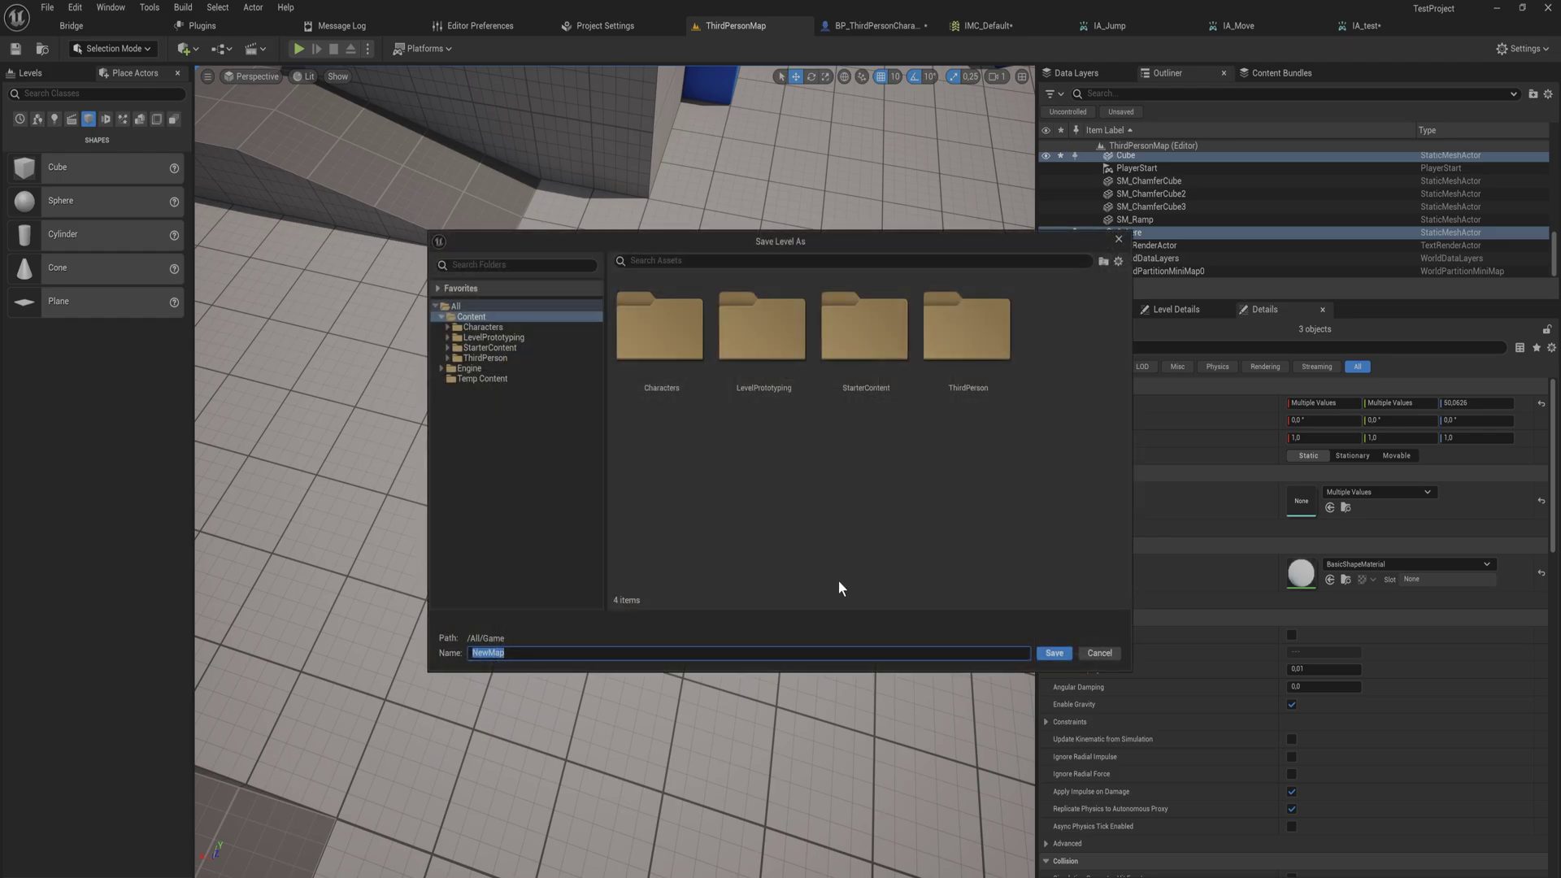
{"action": "left_click", "coordinate": [1054, 653]}
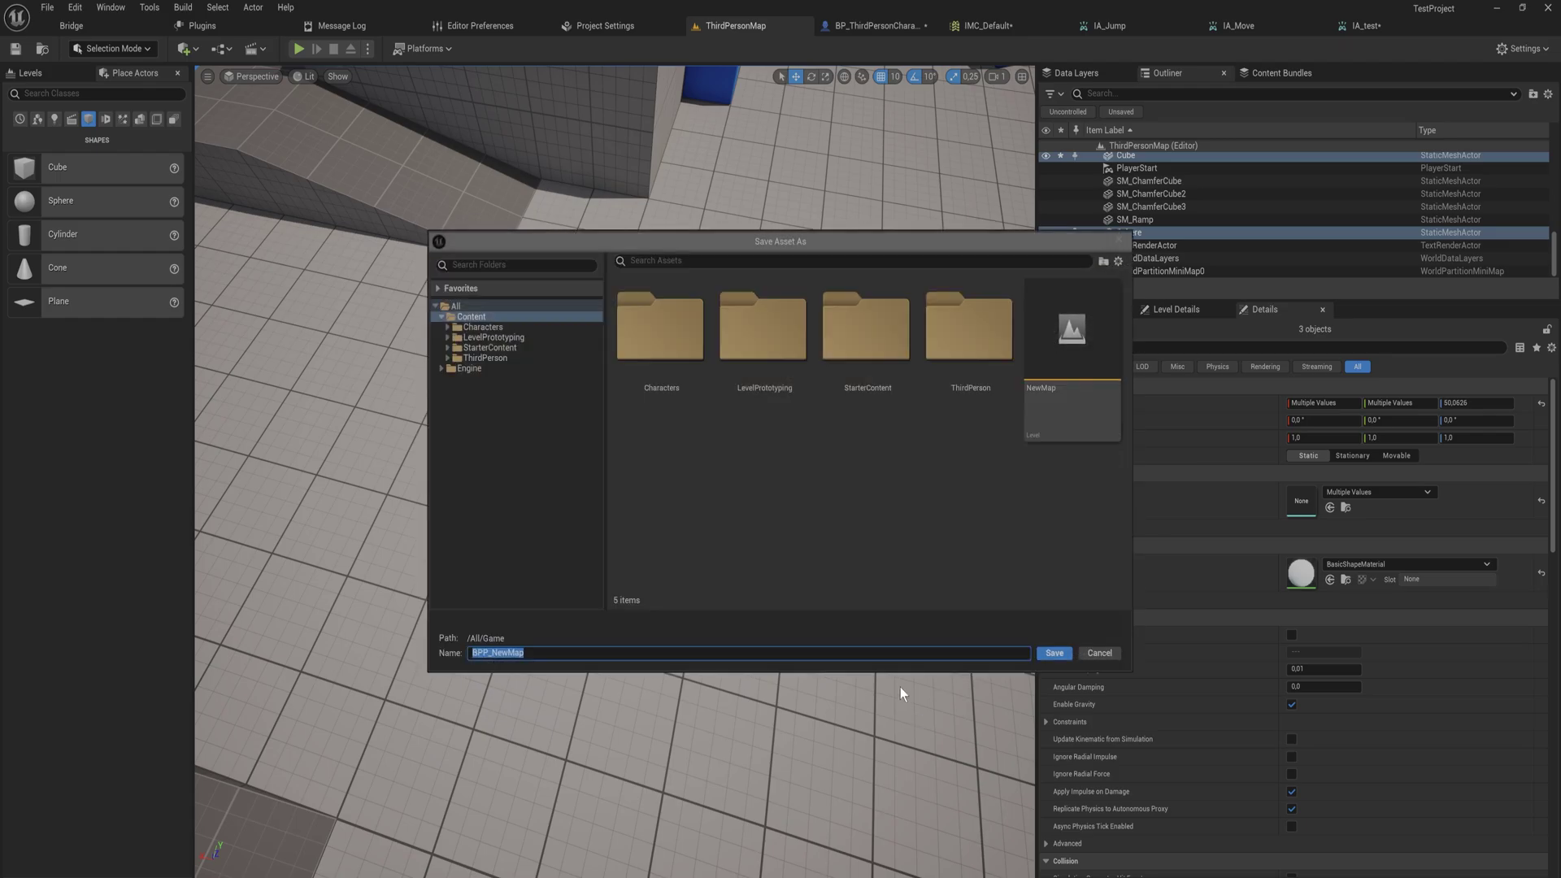
{"action": "key", "text": "Return"}
Open the BPP_NewMap blueprint, try moving its cone instance in the viewport, and undo the last move
{"action": "double_click", "coordinate": [897, 351]}
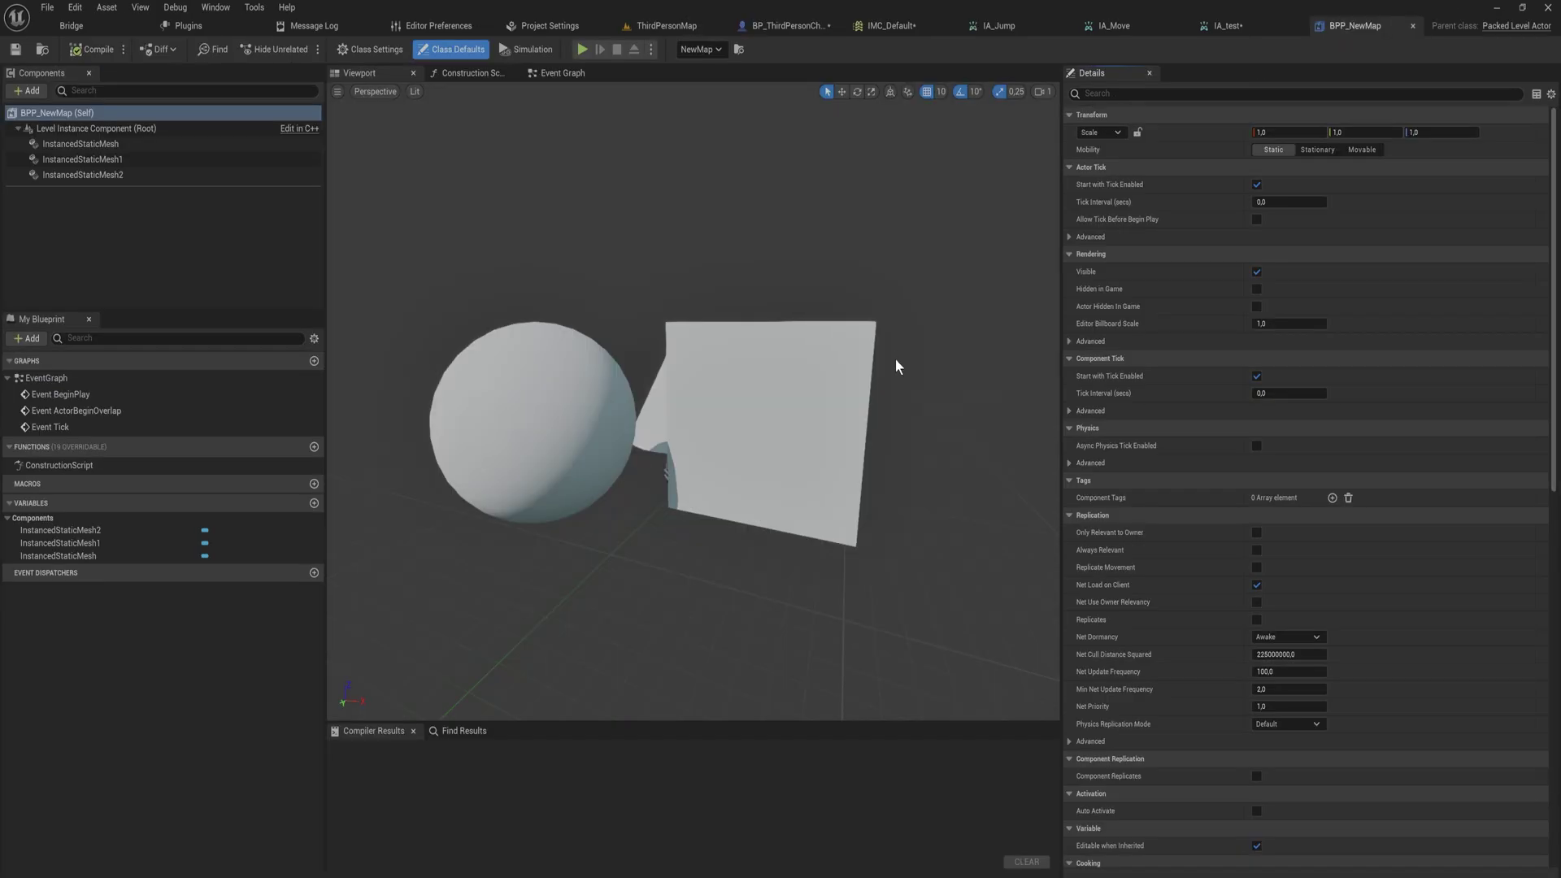
{"action": "left_click", "coordinate": [622, 356]}
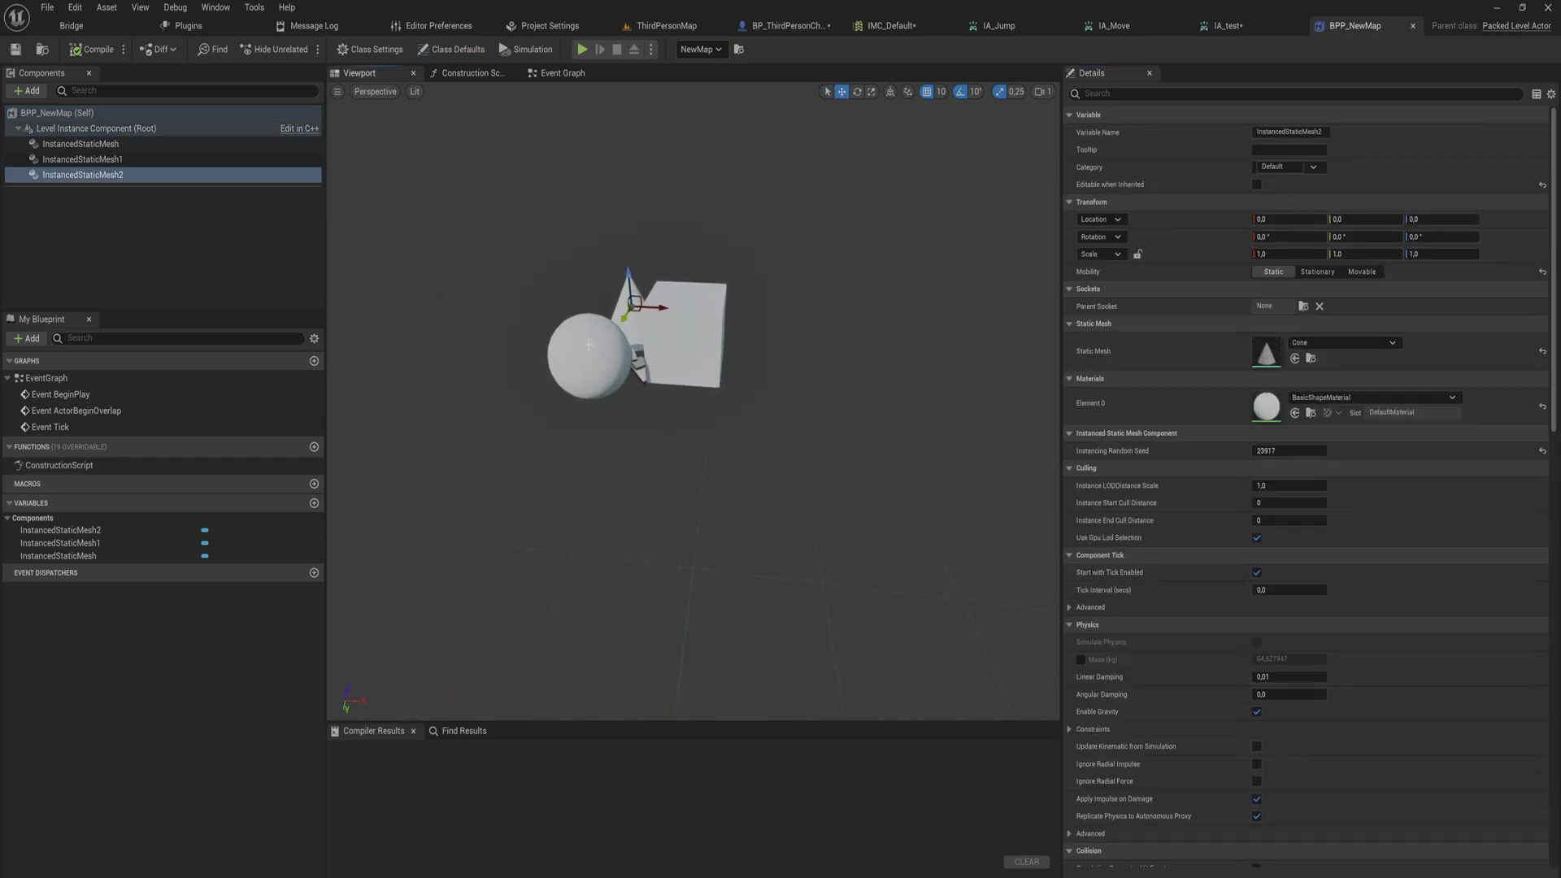
{"action": "left_click", "coordinate": [681, 341]}
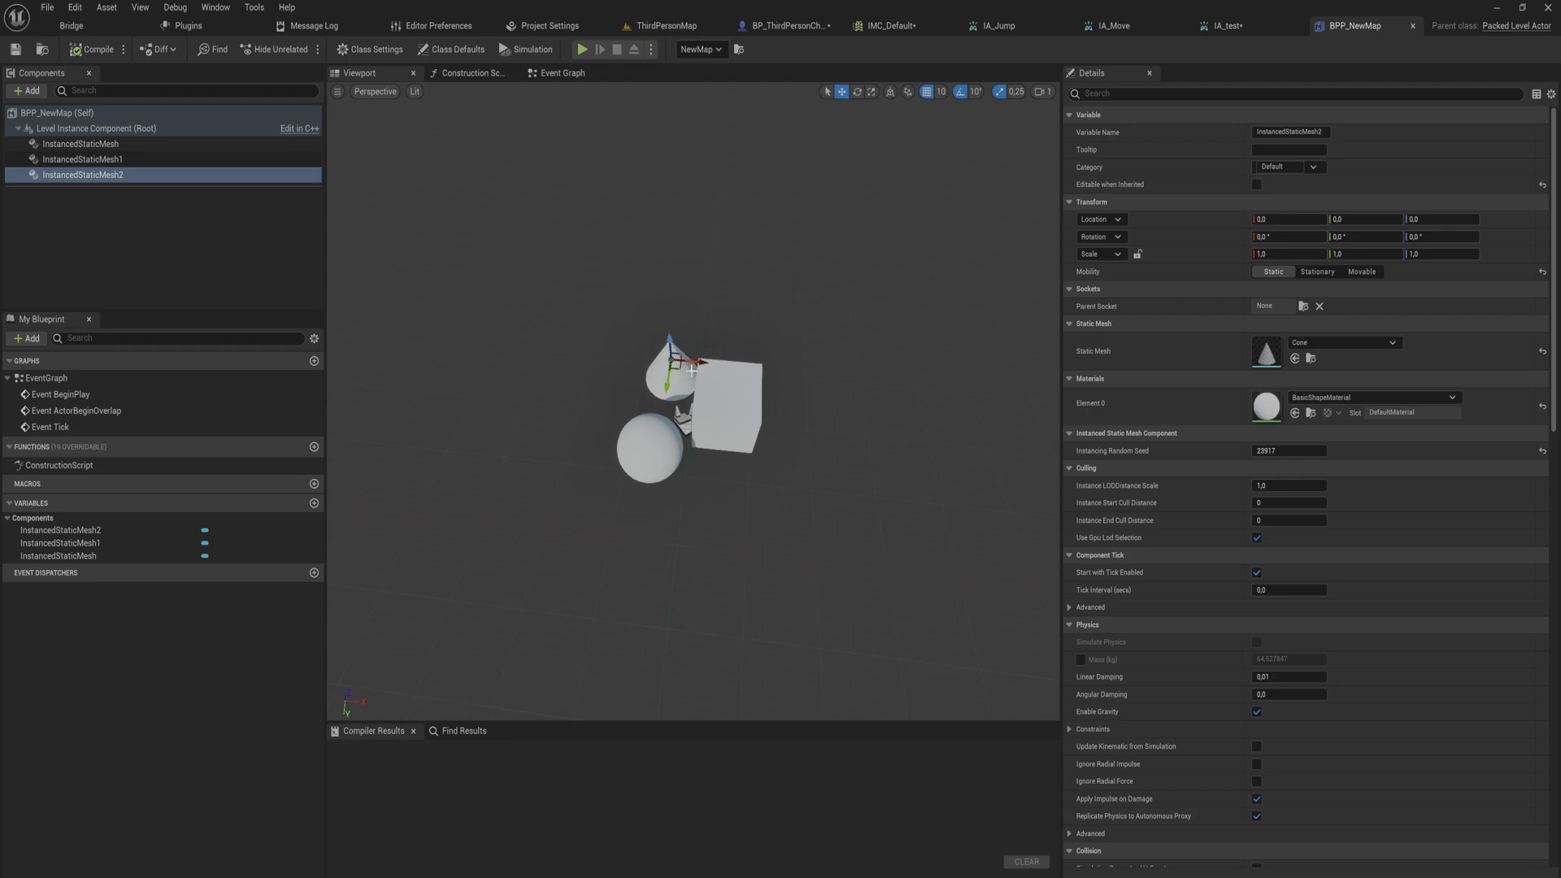
{"action": "left_click_drag", "start_coordinate": [671, 359], "coordinate": [636, 306]}
{"action": "key", "text": "ctrl+z"}
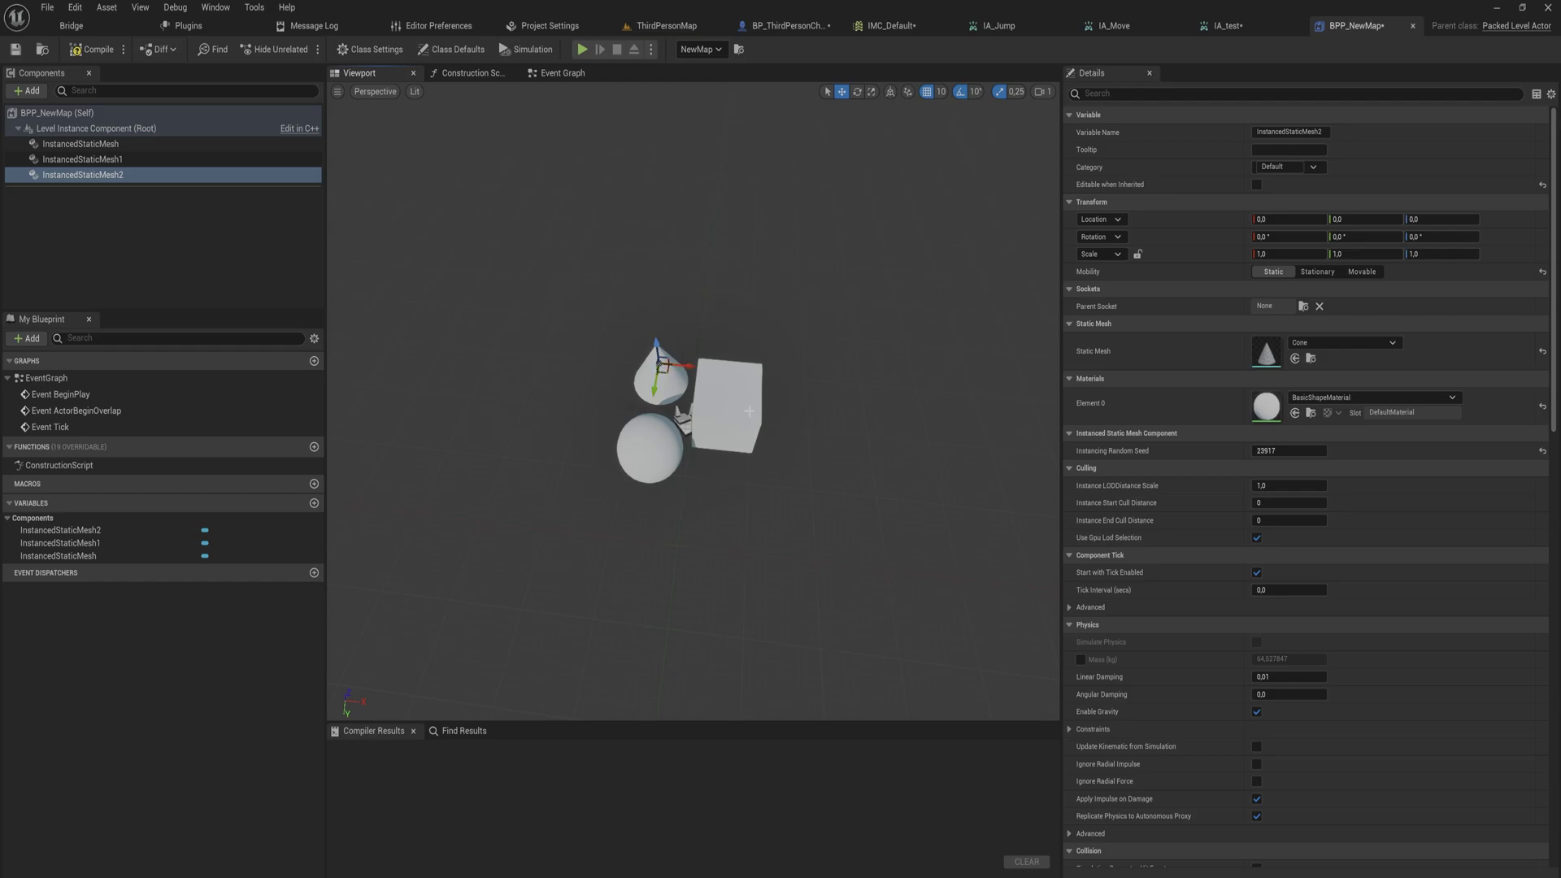
{"action": "mouse_move", "coordinate": [593, 291]}
{"action": "right_mouse_down"}
{"action": "mouse_move", "coordinate": [618, 292]}
{"action": "mouse_move", "coordinate": [593, 291]}
{"action": "right_mouse_up"}
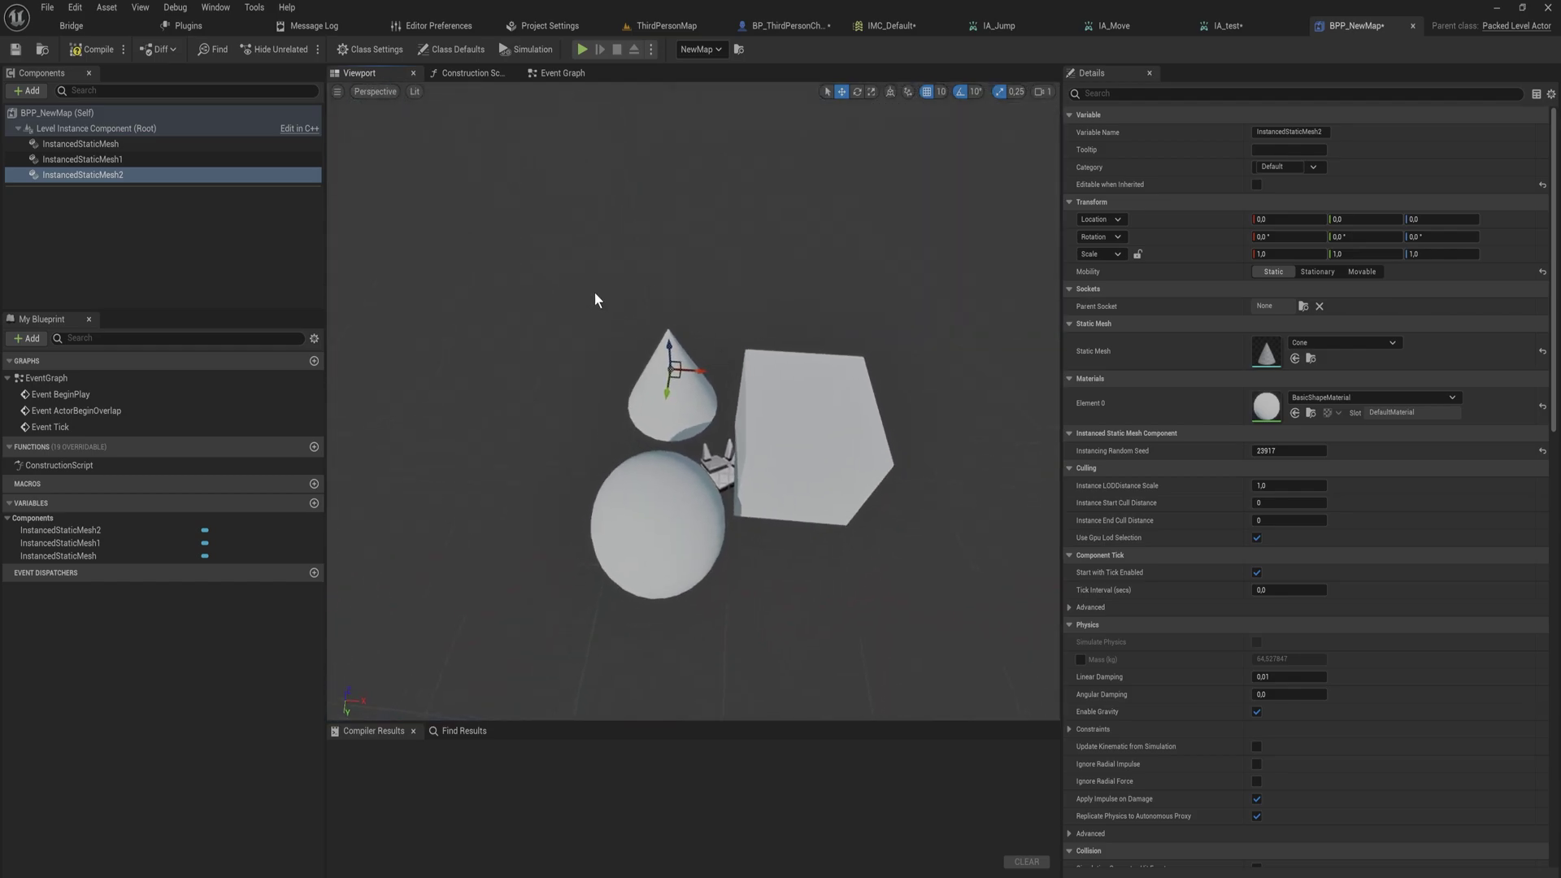
Review the three instanced static mesh components of BPP_NewMap and compile the blueprint
{"action": "left_click", "coordinate": [90, 144]}
{"action": "left_click", "coordinate": [90, 160]}
{"action": "left_click", "coordinate": [90, 174]}
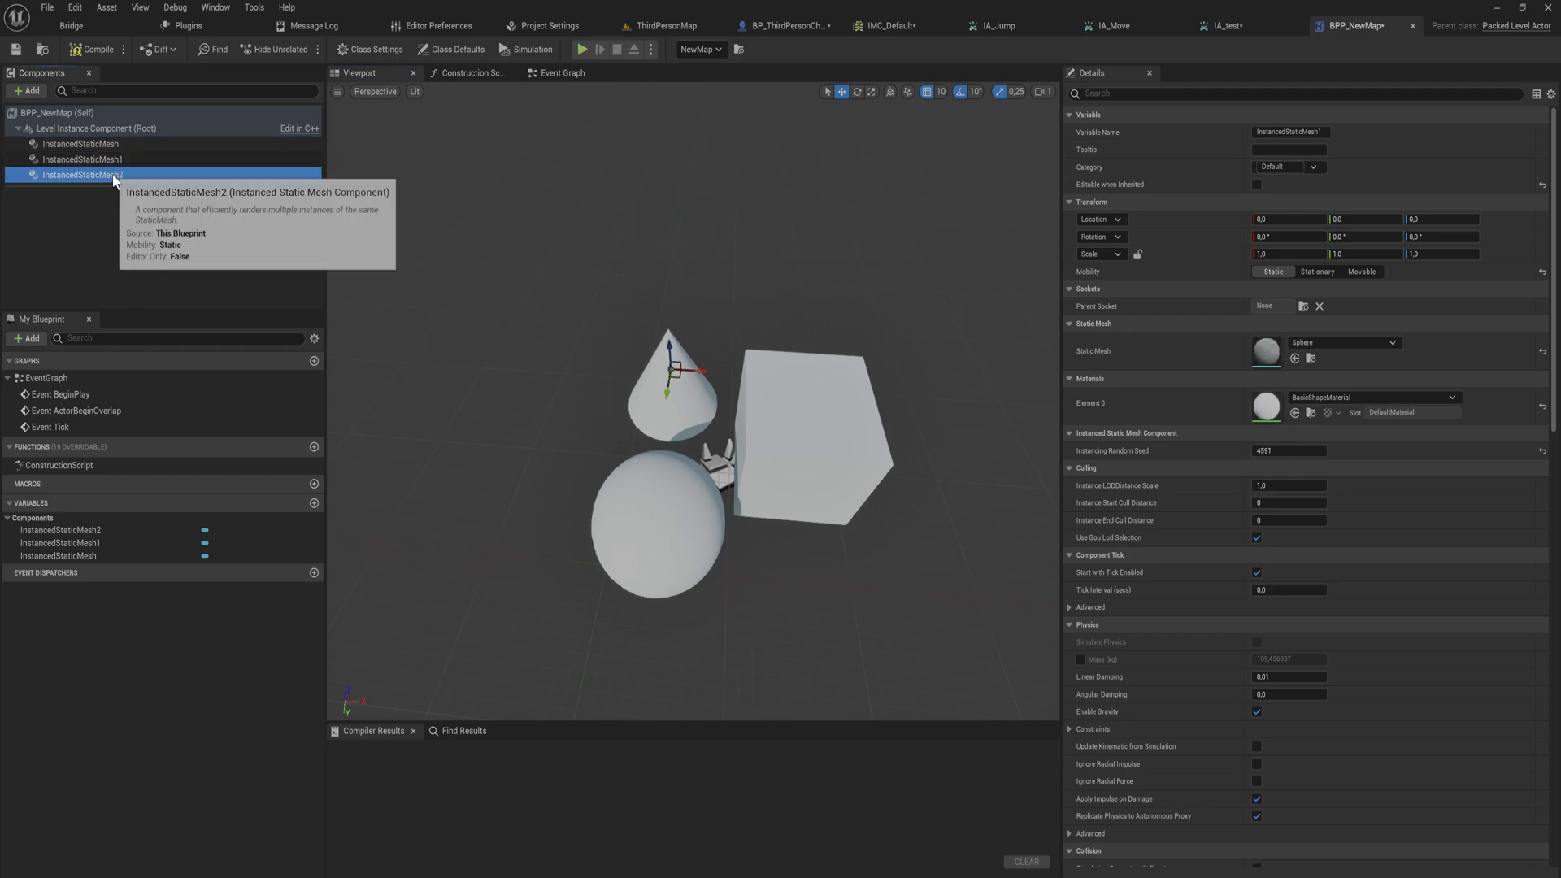
{"action": "left_click", "coordinate": [90, 48]}
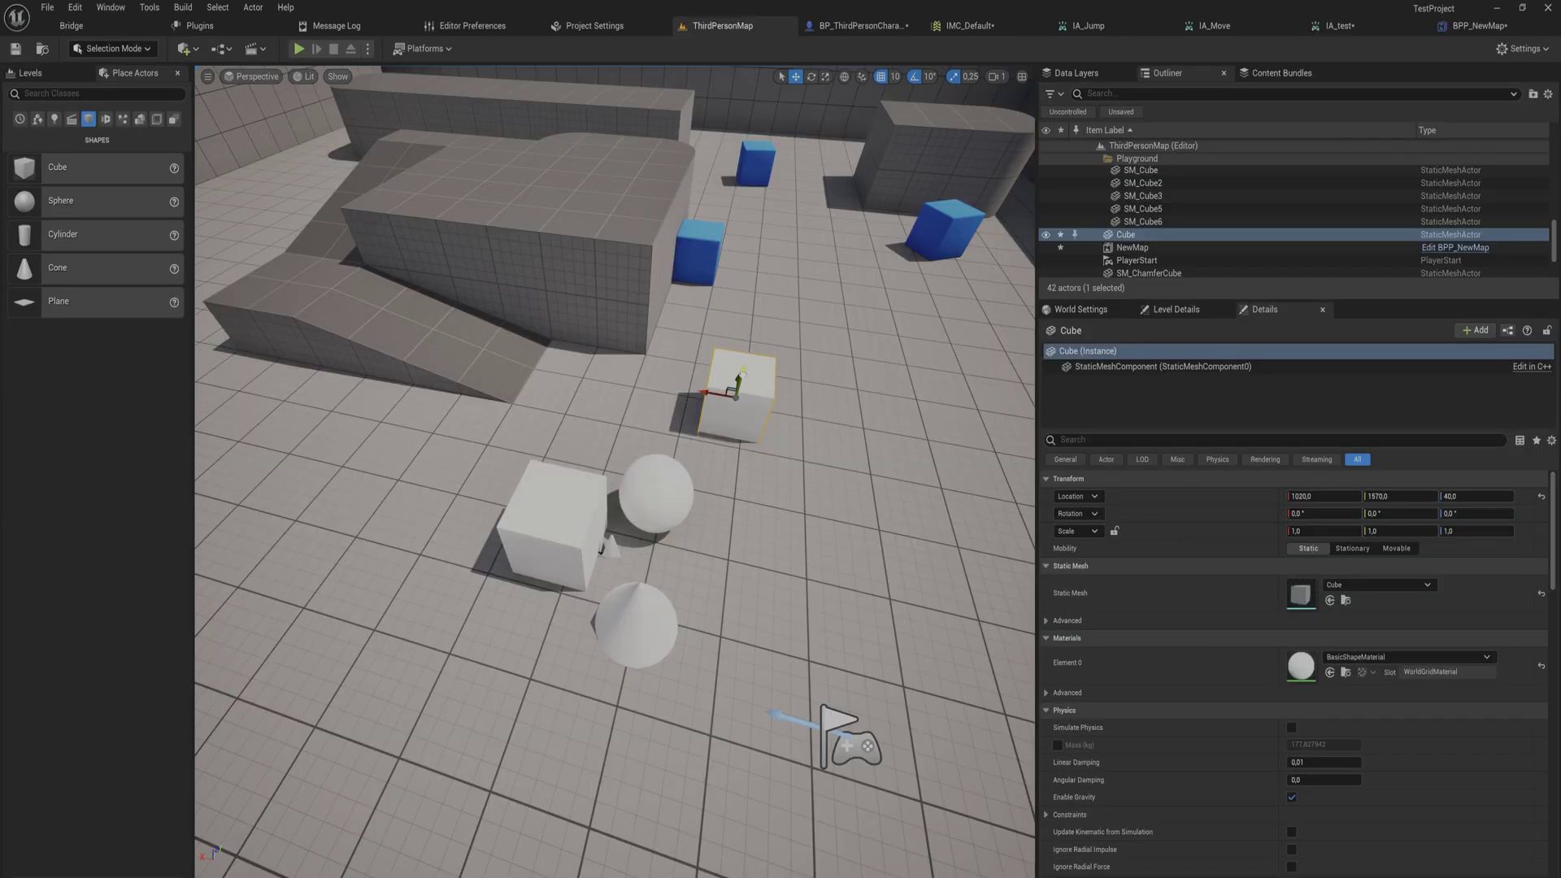
Compare the separate cube's component with those of the packed NewMap actor in ThirdPersonMap, and delete the separate cube
{"action": "right_click_drag", "start_coordinate": [737, 371], "coordinate": [874, 354]}
{"action": "left_click", "coordinate": [1132, 368]}
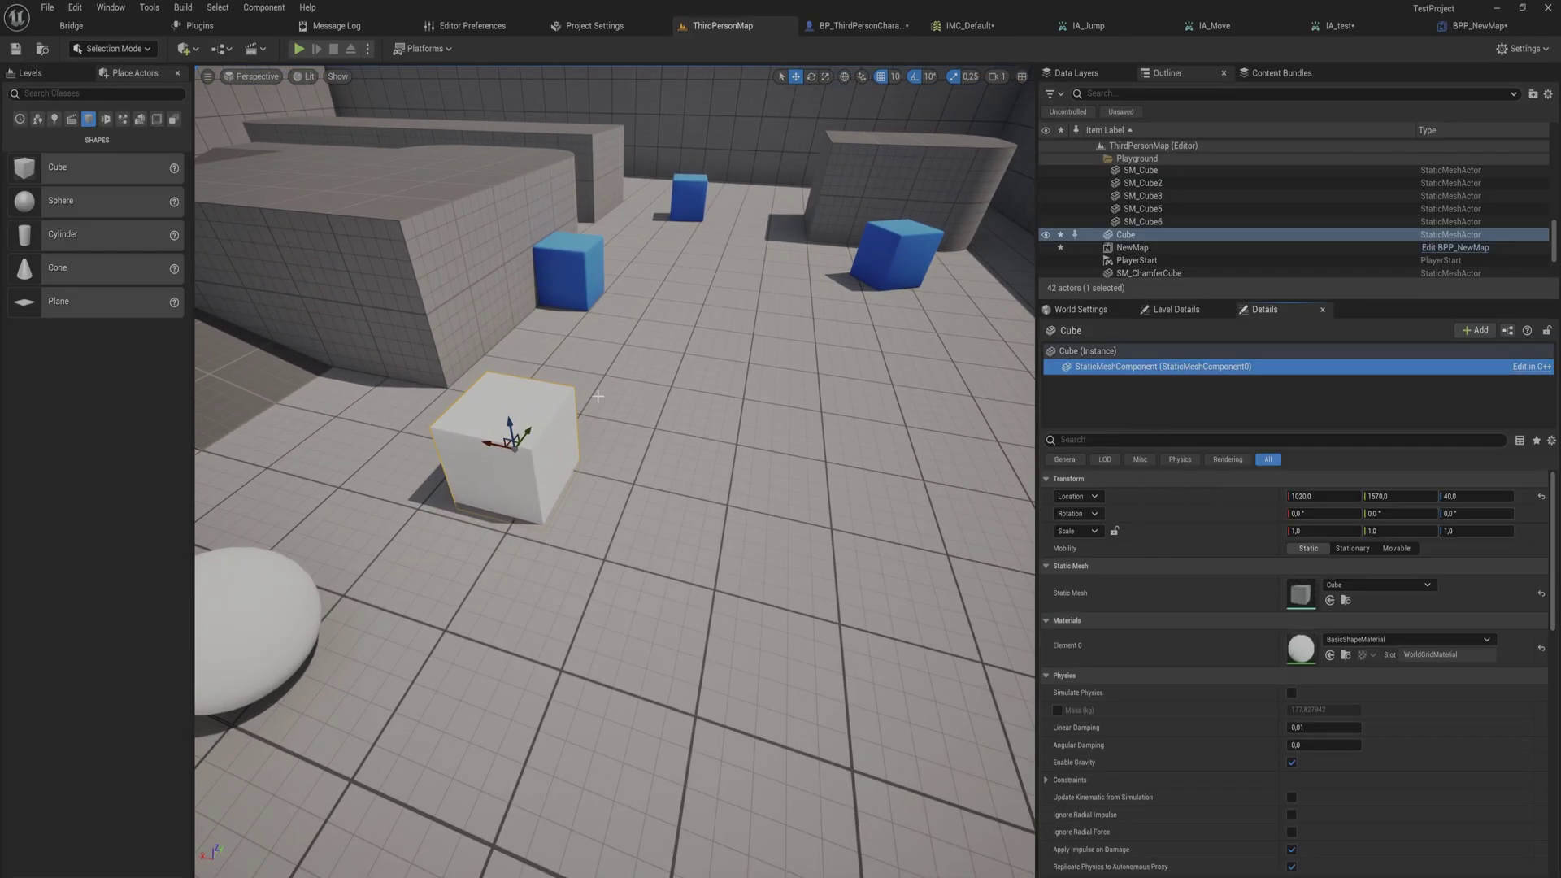
{"action": "right_click_drag", "start_coordinate": [592, 394], "coordinate": [501, 491]}
{"action": "left_click", "coordinate": [530, 576]}
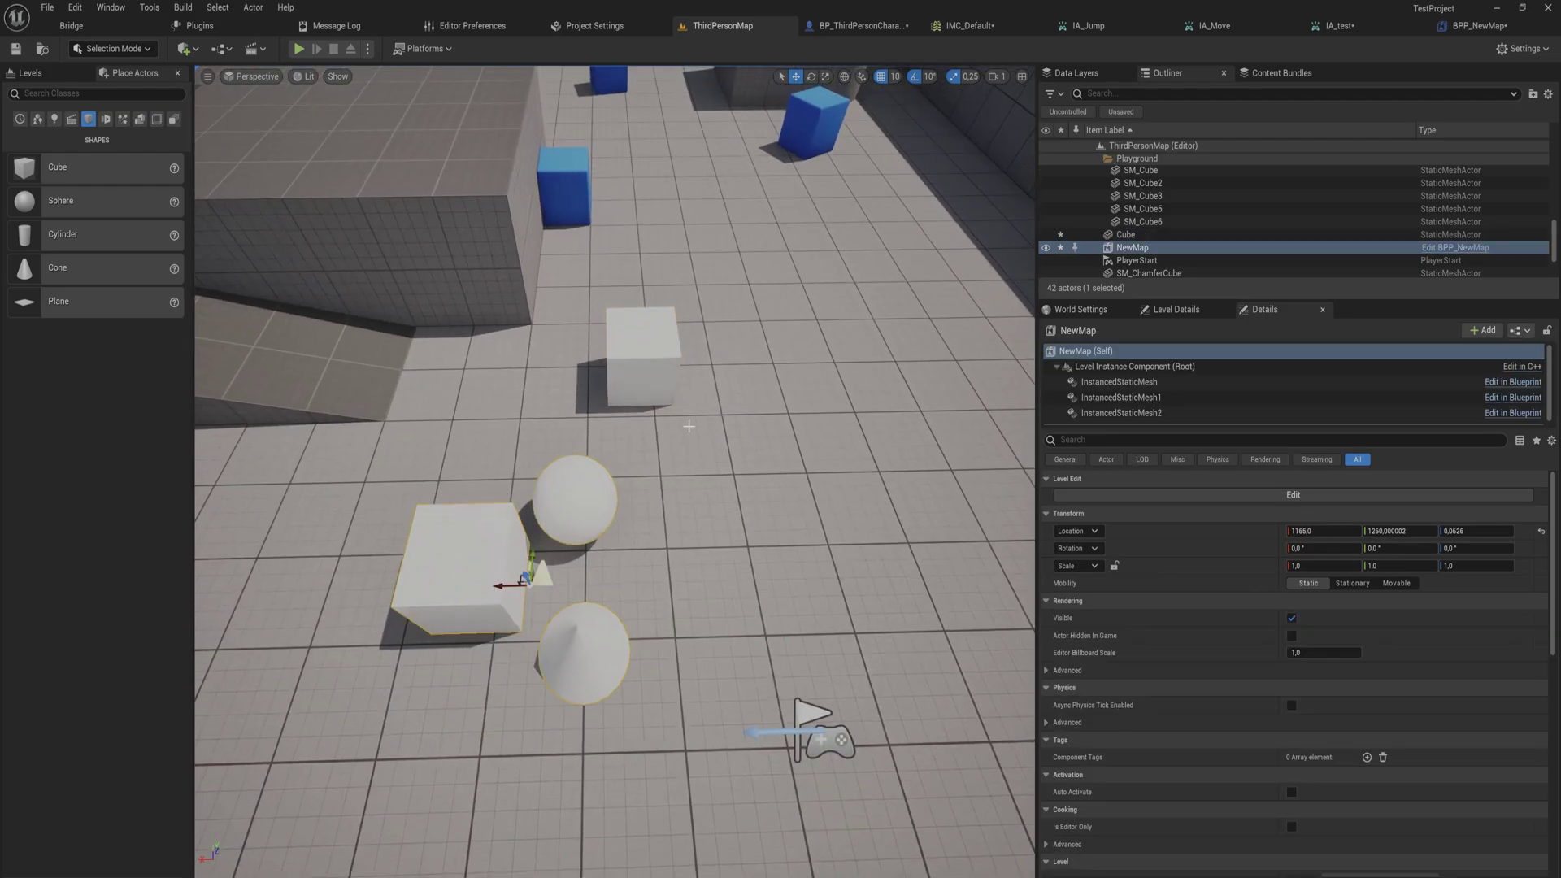
{"action": "left_click", "coordinate": [638, 362]}
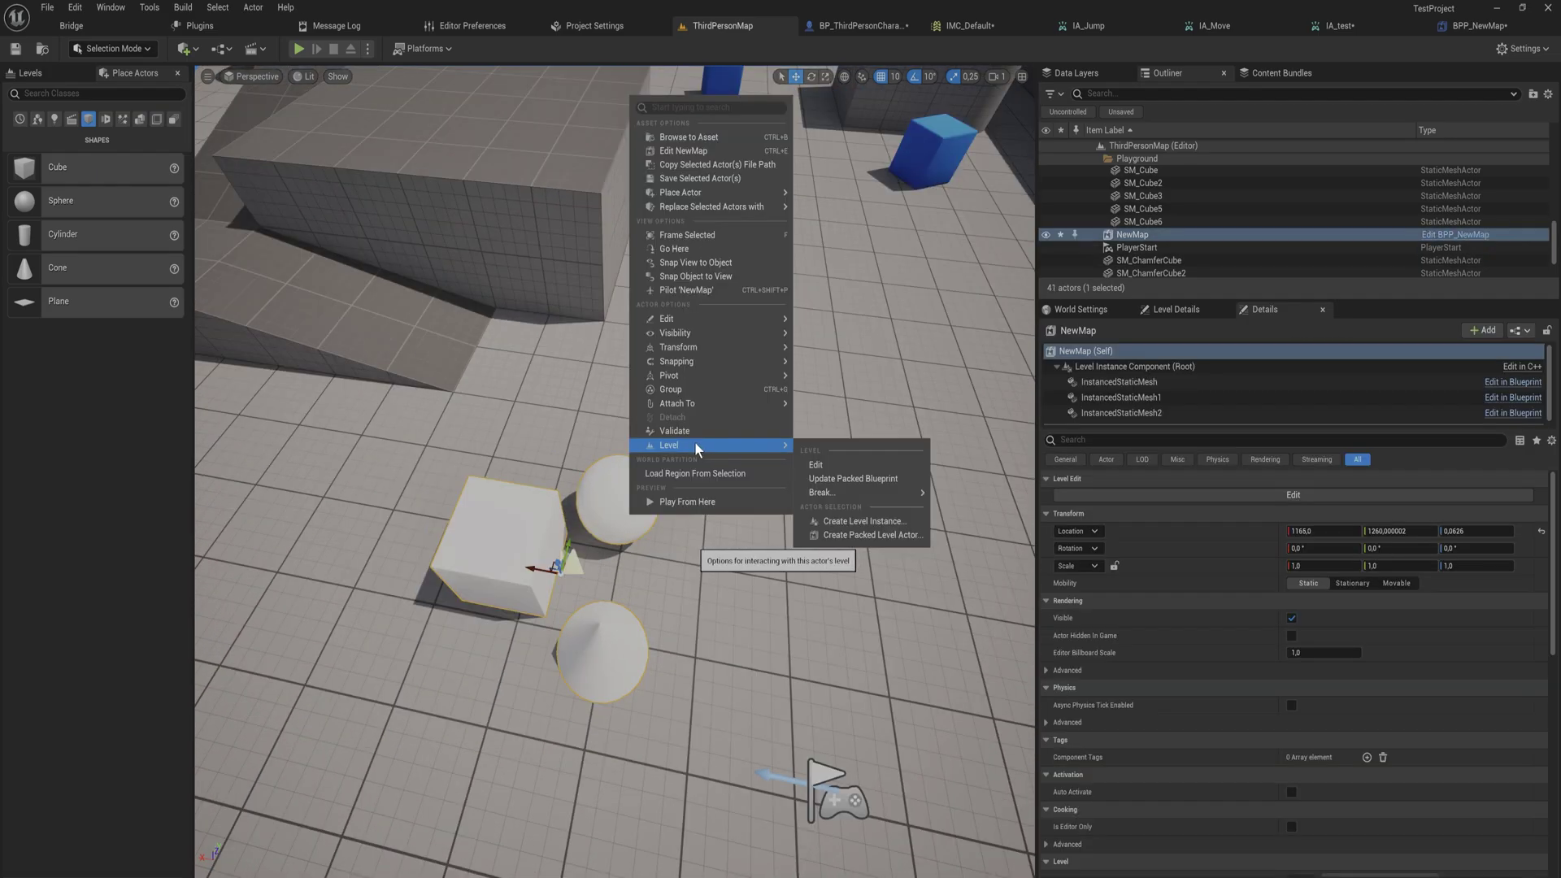
Break the NewMap level instance into separate actors and check the cube, sphere and cone individually
{"action": "mouse_move", "coordinate": [883, 490]}
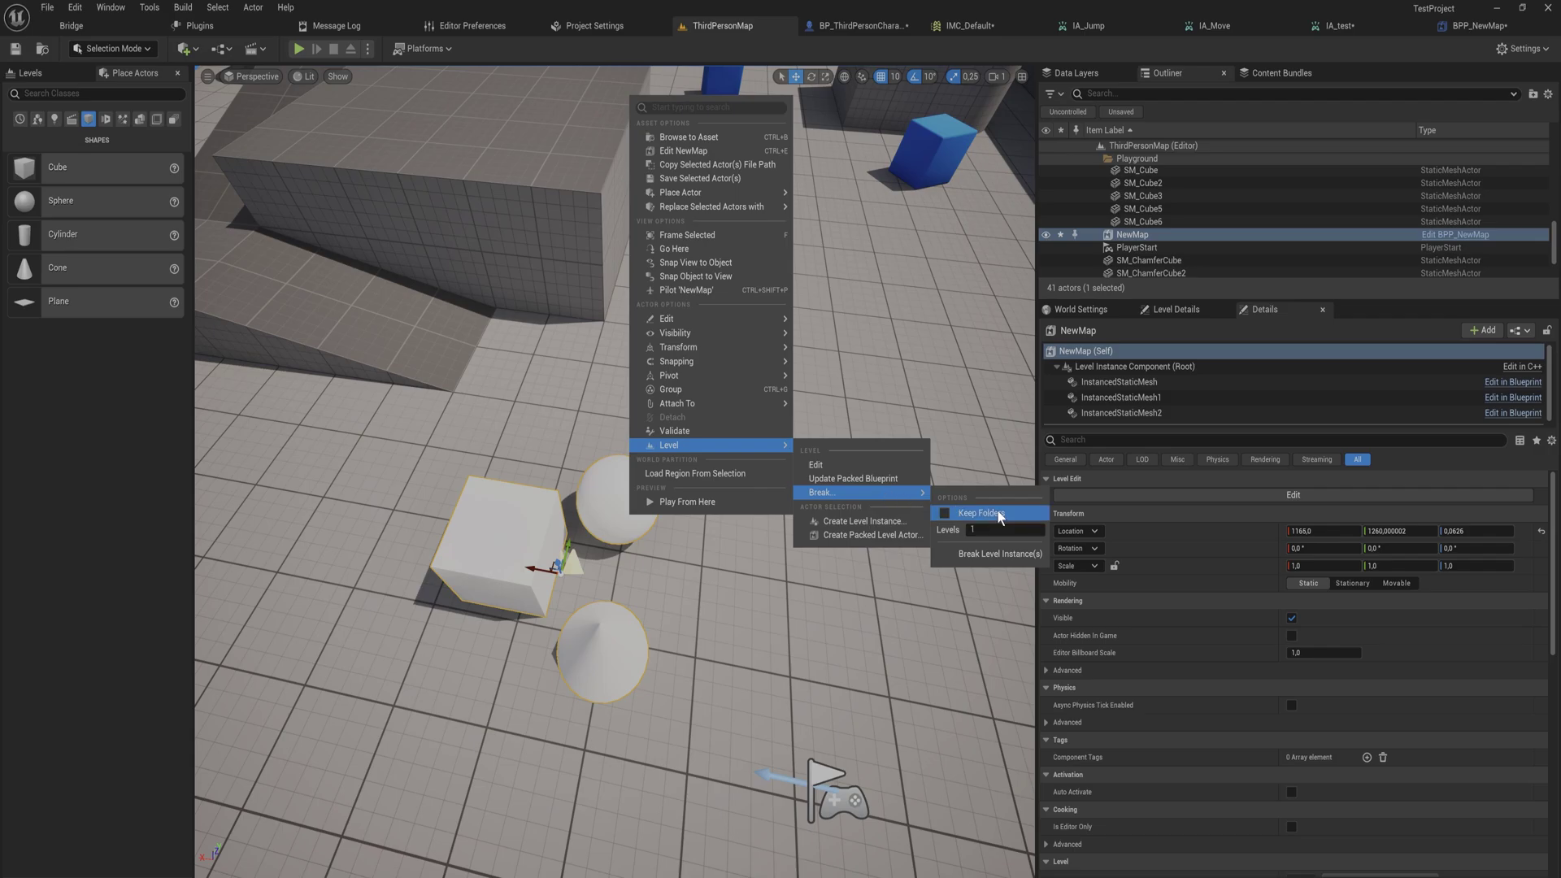
{"action": "left_click", "coordinate": [999, 554]}
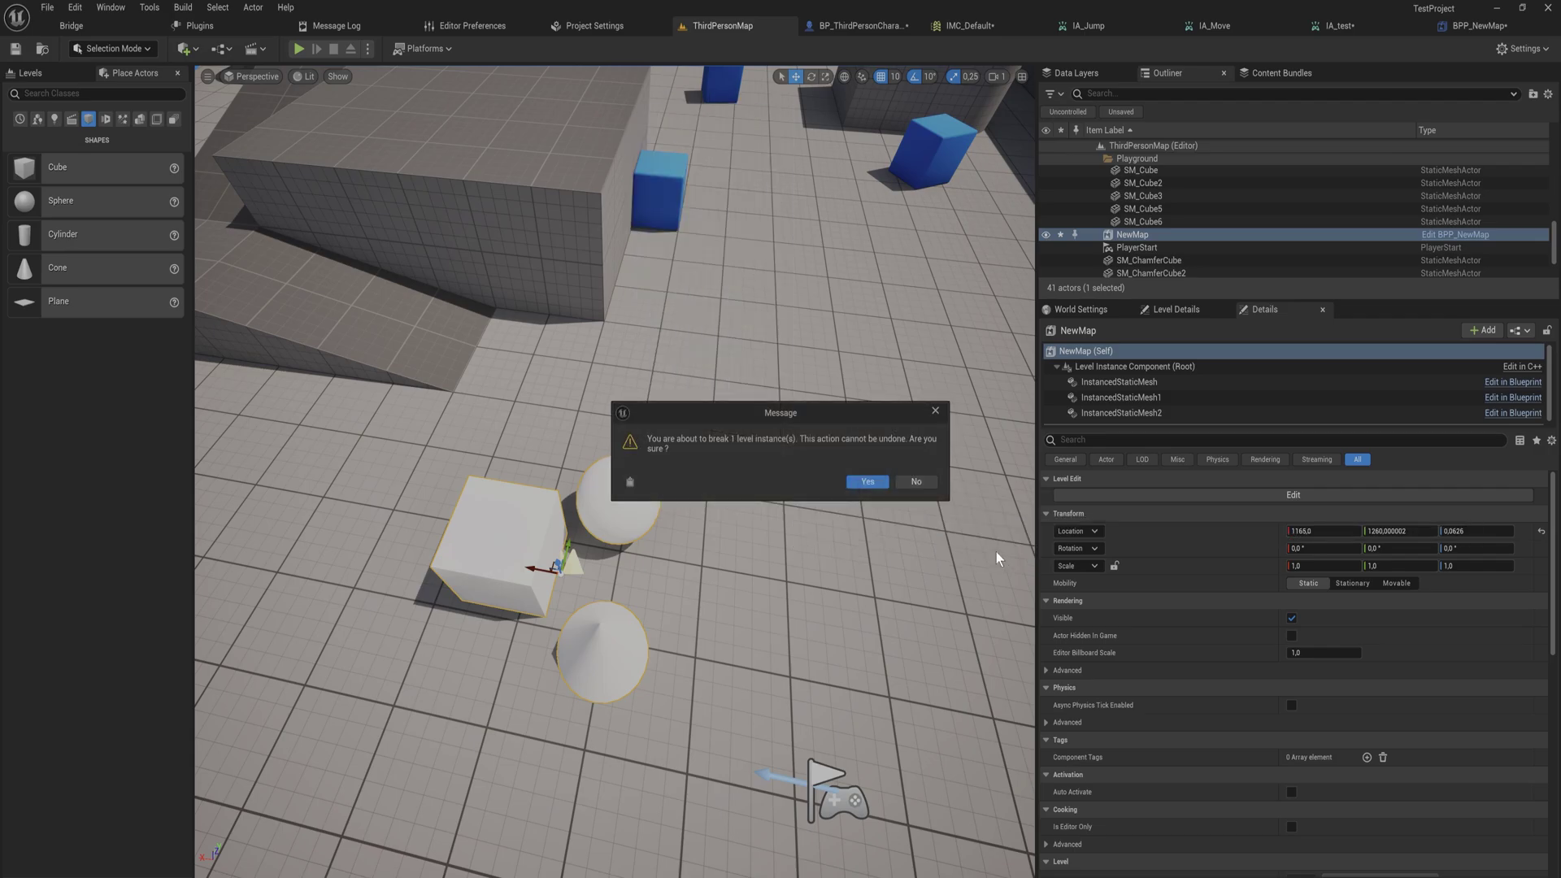
{"action": "left_click", "coordinate": [872, 481]}
{"action": "left_click", "coordinate": [497, 544]}
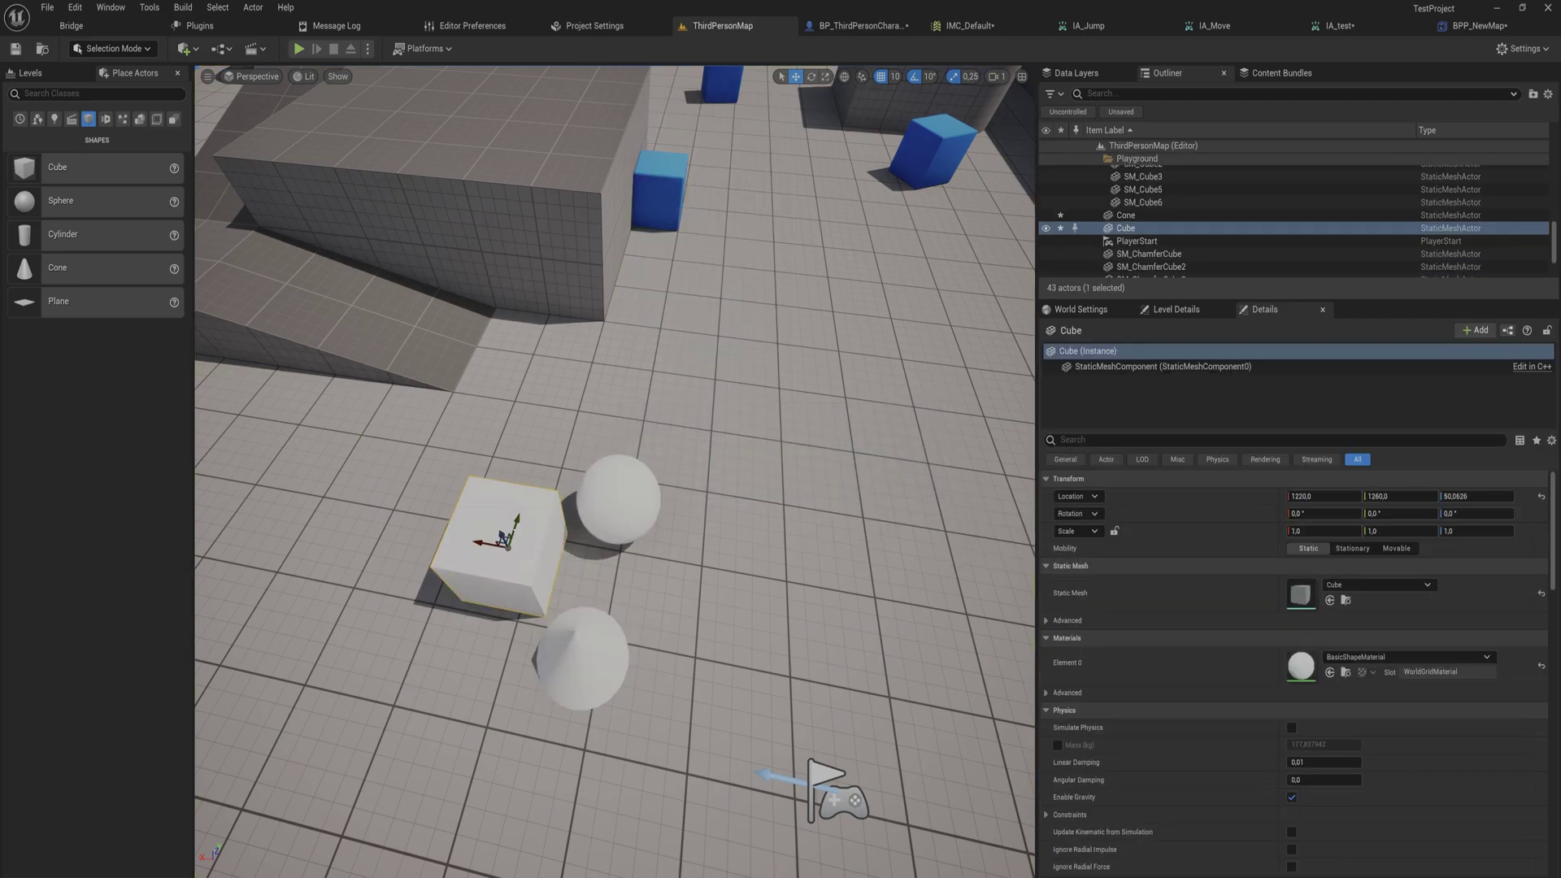
{"action": "left_click", "coordinate": [617, 498]}
{"action": "left_click", "coordinate": [579, 650]}
Select the cube, cone and sphere together and start creating a level instance from them
{"action": "right_click_drag", "start_coordinate": [579, 651], "coordinate": [569, 543]}
{"action": "left_click", "coordinate": [569, 543], "text": "ctrl"}
{"action": "left_click", "coordinate": [689, 519], "text": "ctrl"}
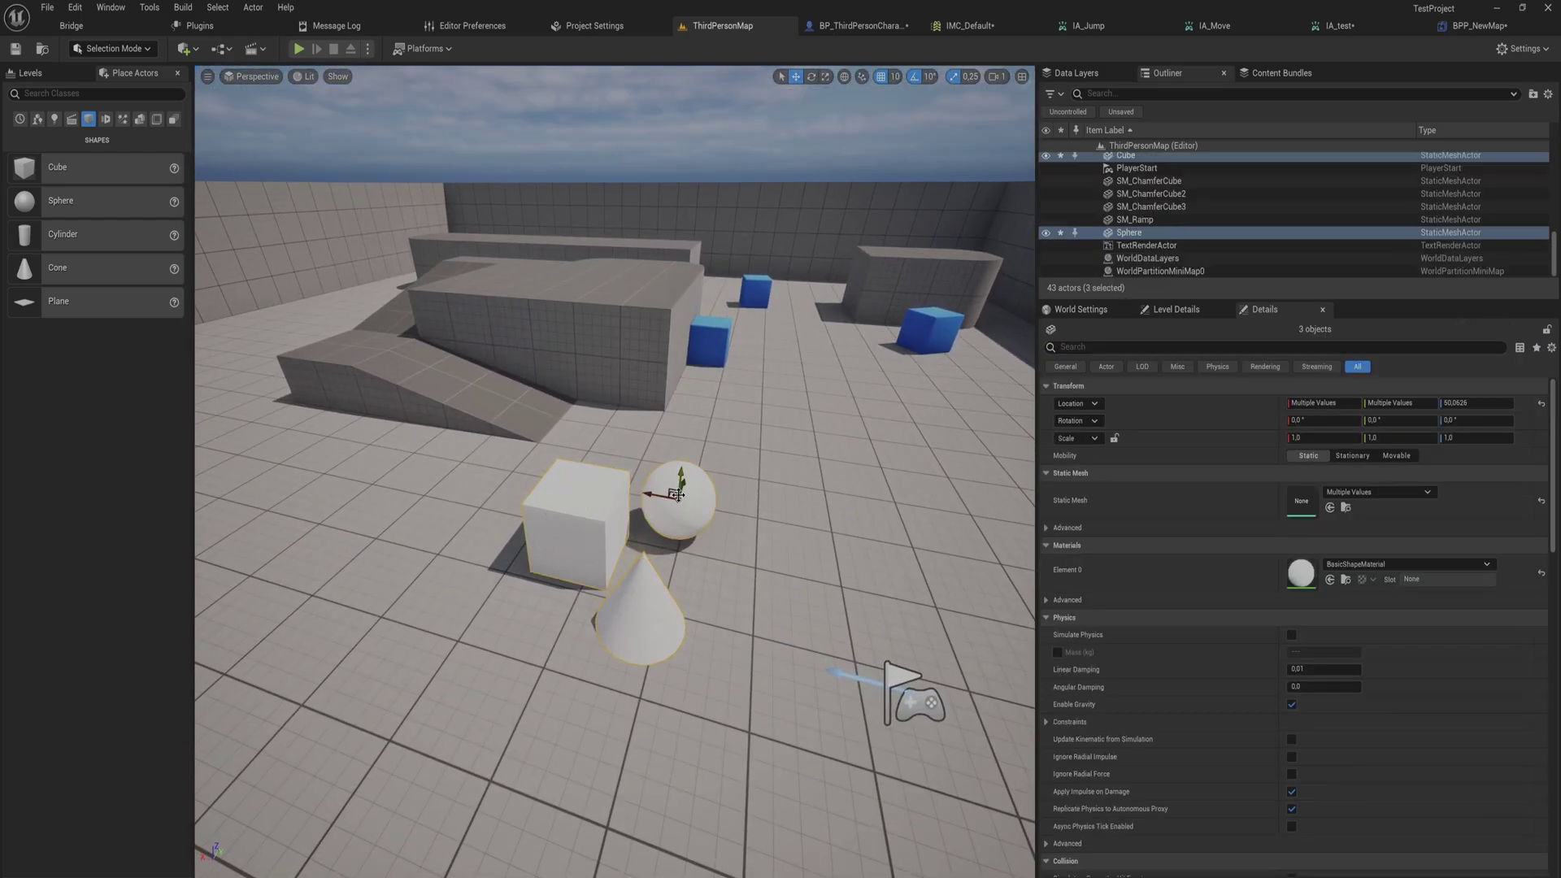
{"action": "right_click", "coordinate": [689, 521]}
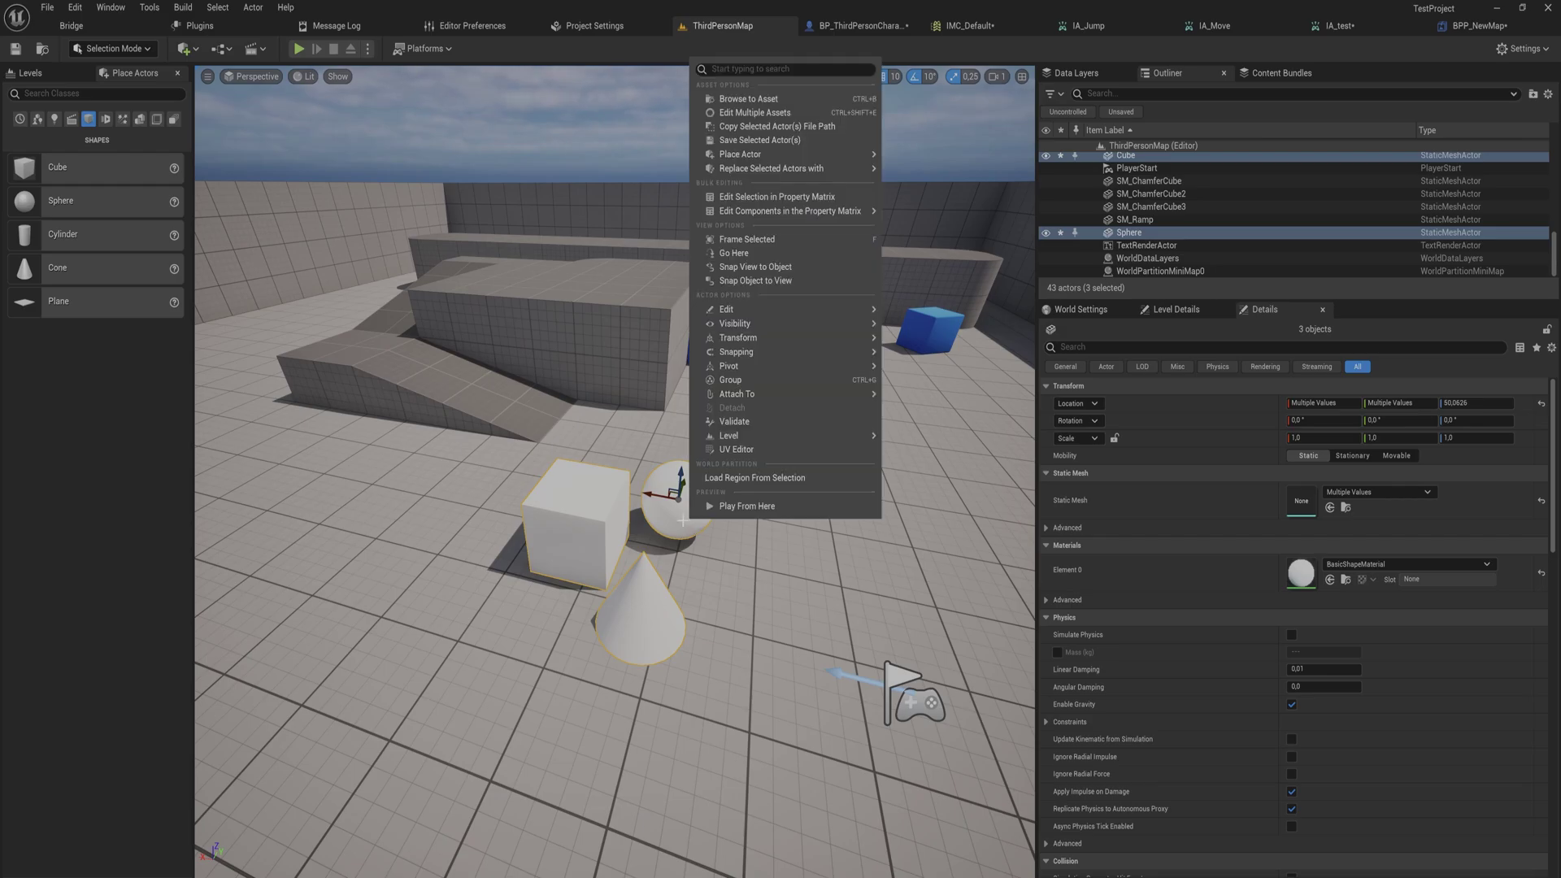
{"action": "mouse_move", "coordinate": [815, 439]}
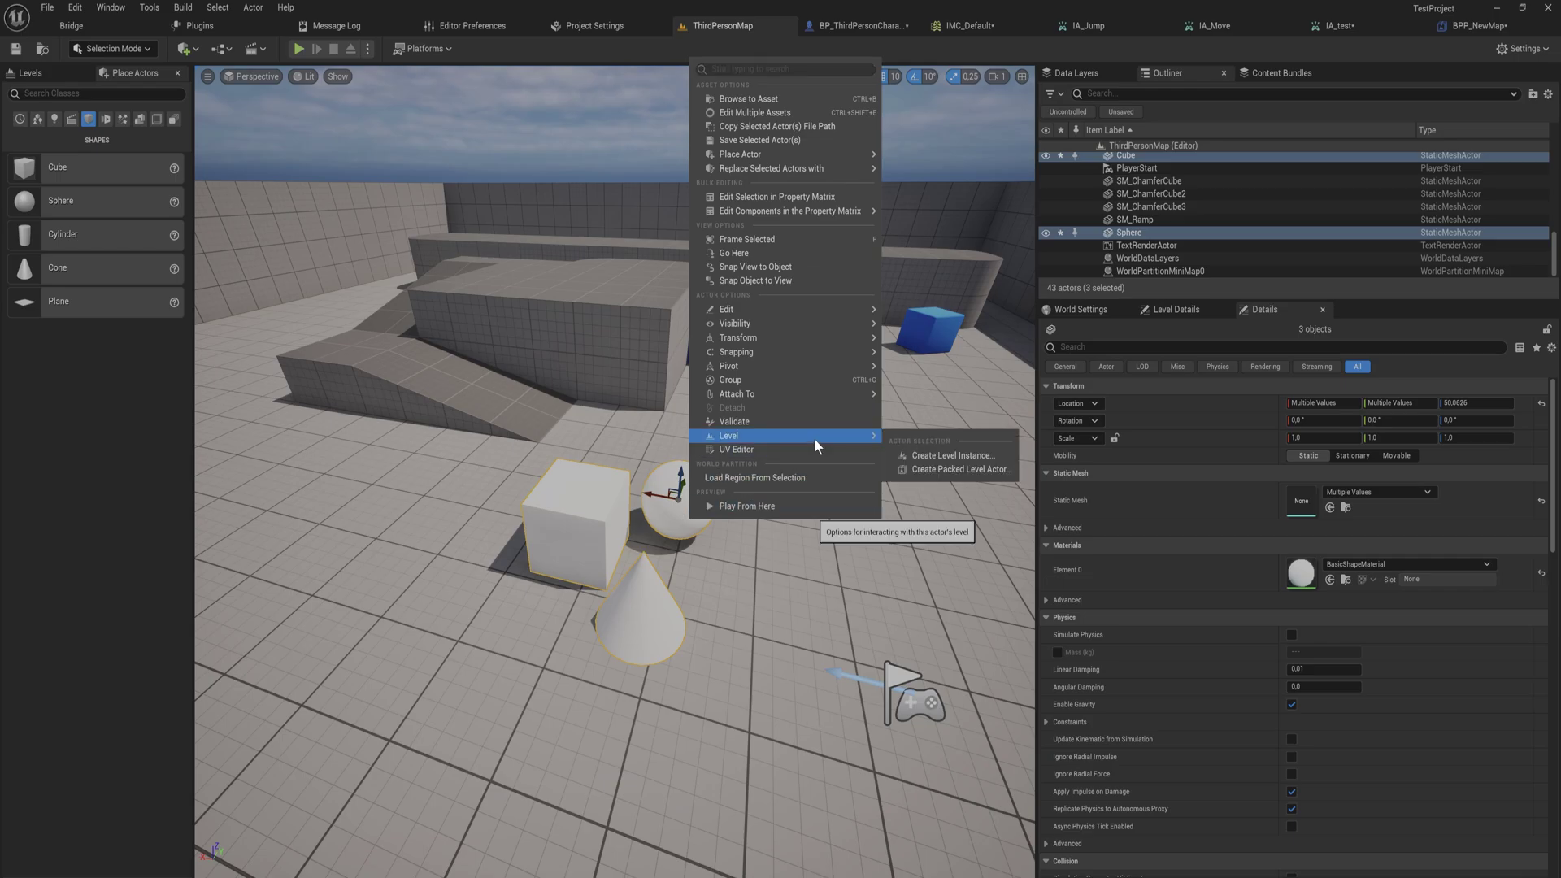
{"action": "left_click", "coordinate": [933, 456]}
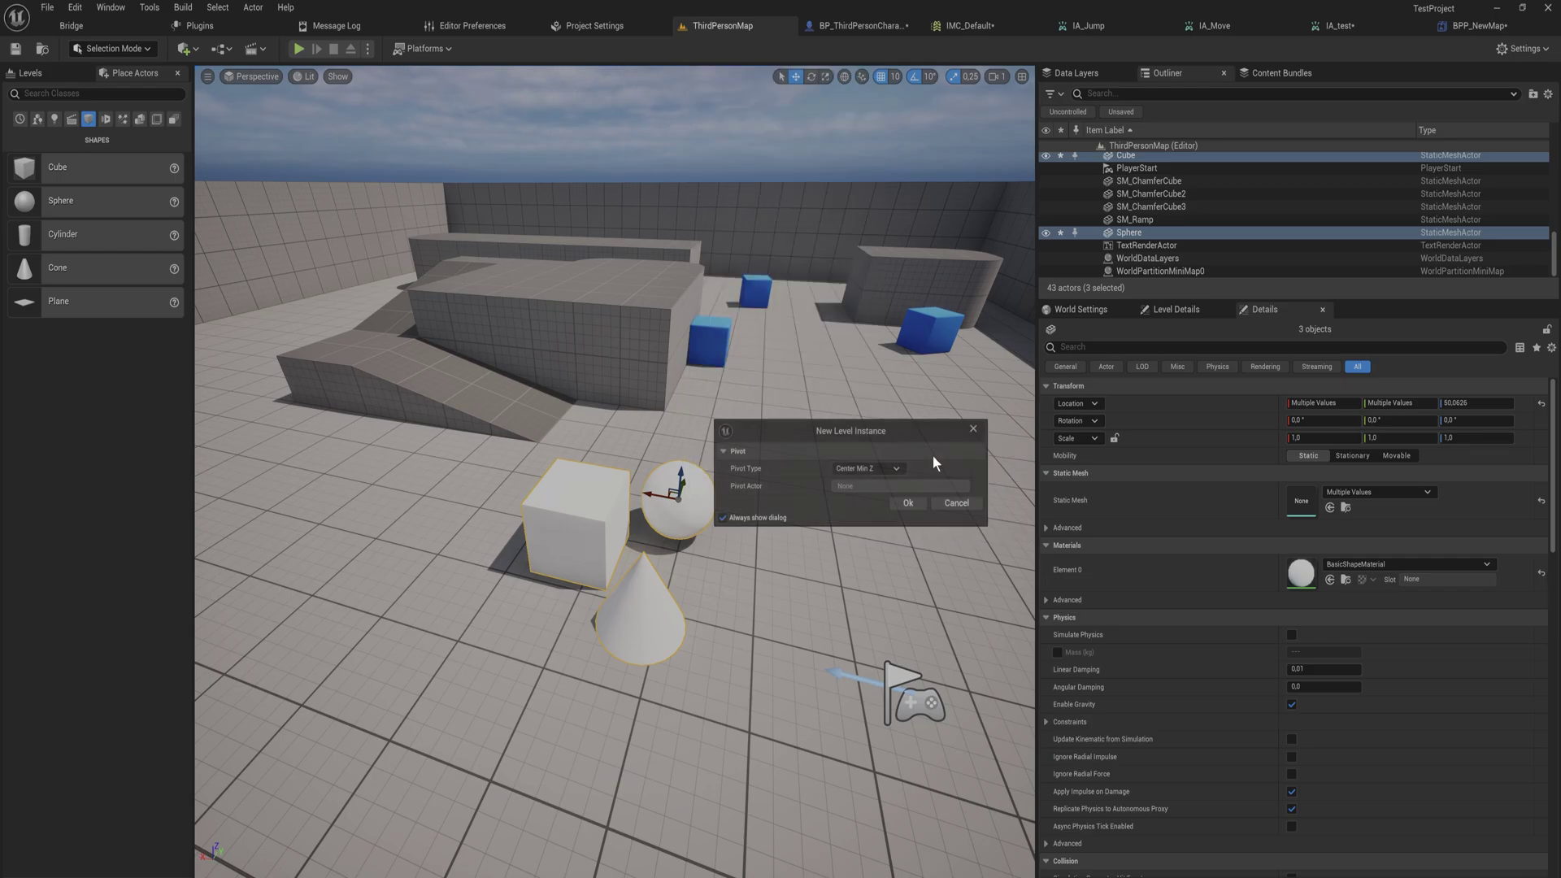
Review the pivot types, keep Center Min Z for the level instance, and save its level as NewMap1 in the Content folder
{"action": "left_click", "coordinate": [881, 468]}
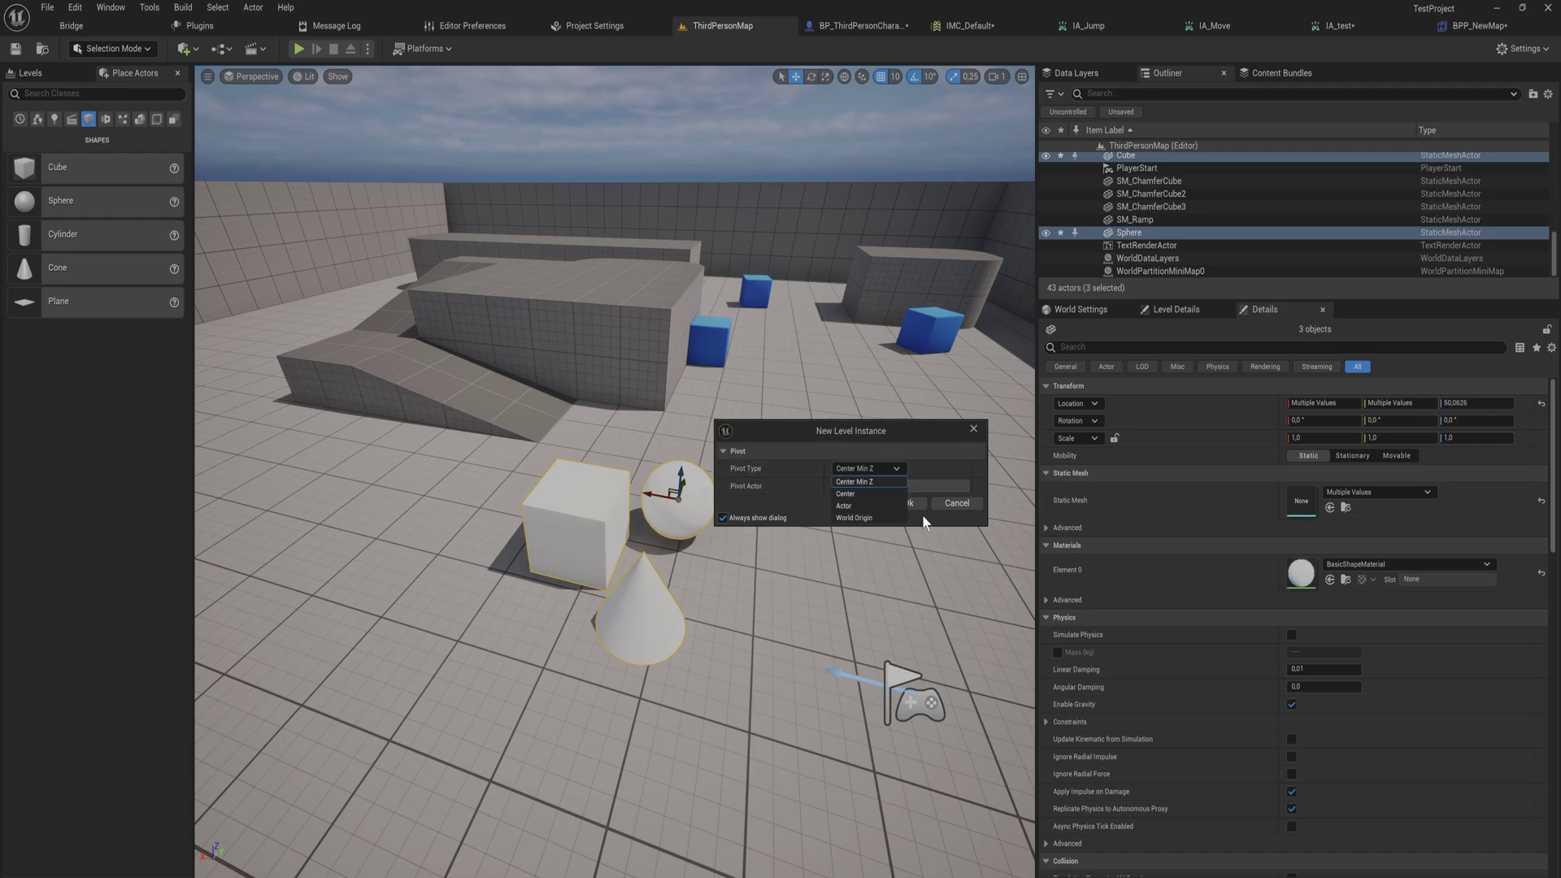
{"action": "left_click", "coordinate": [874, 505]}
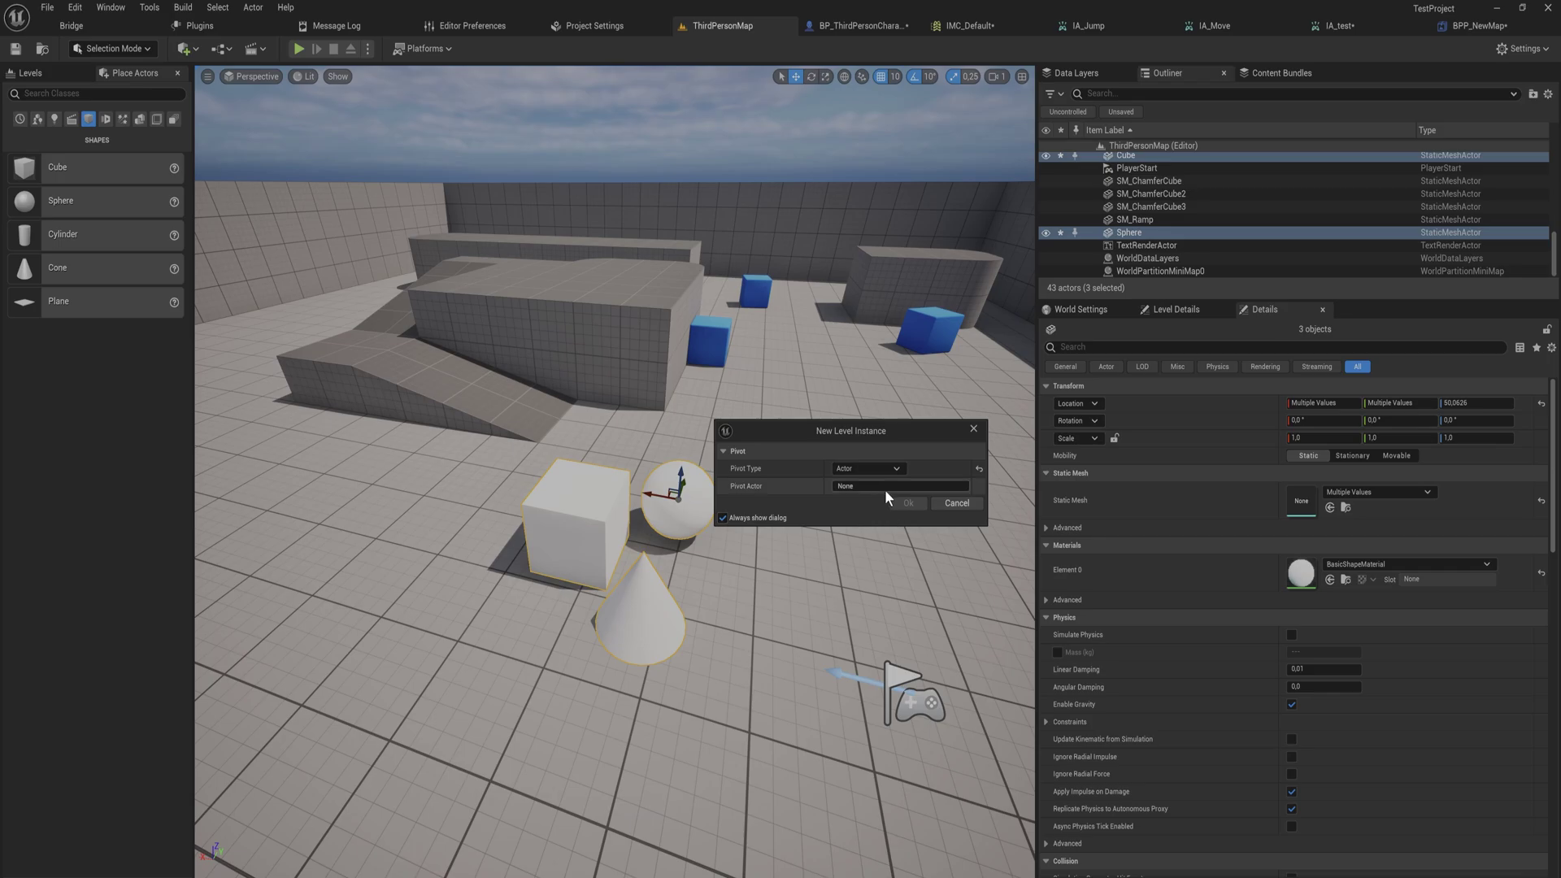
{"action": "left_click", "coordinate": [890, 468]}
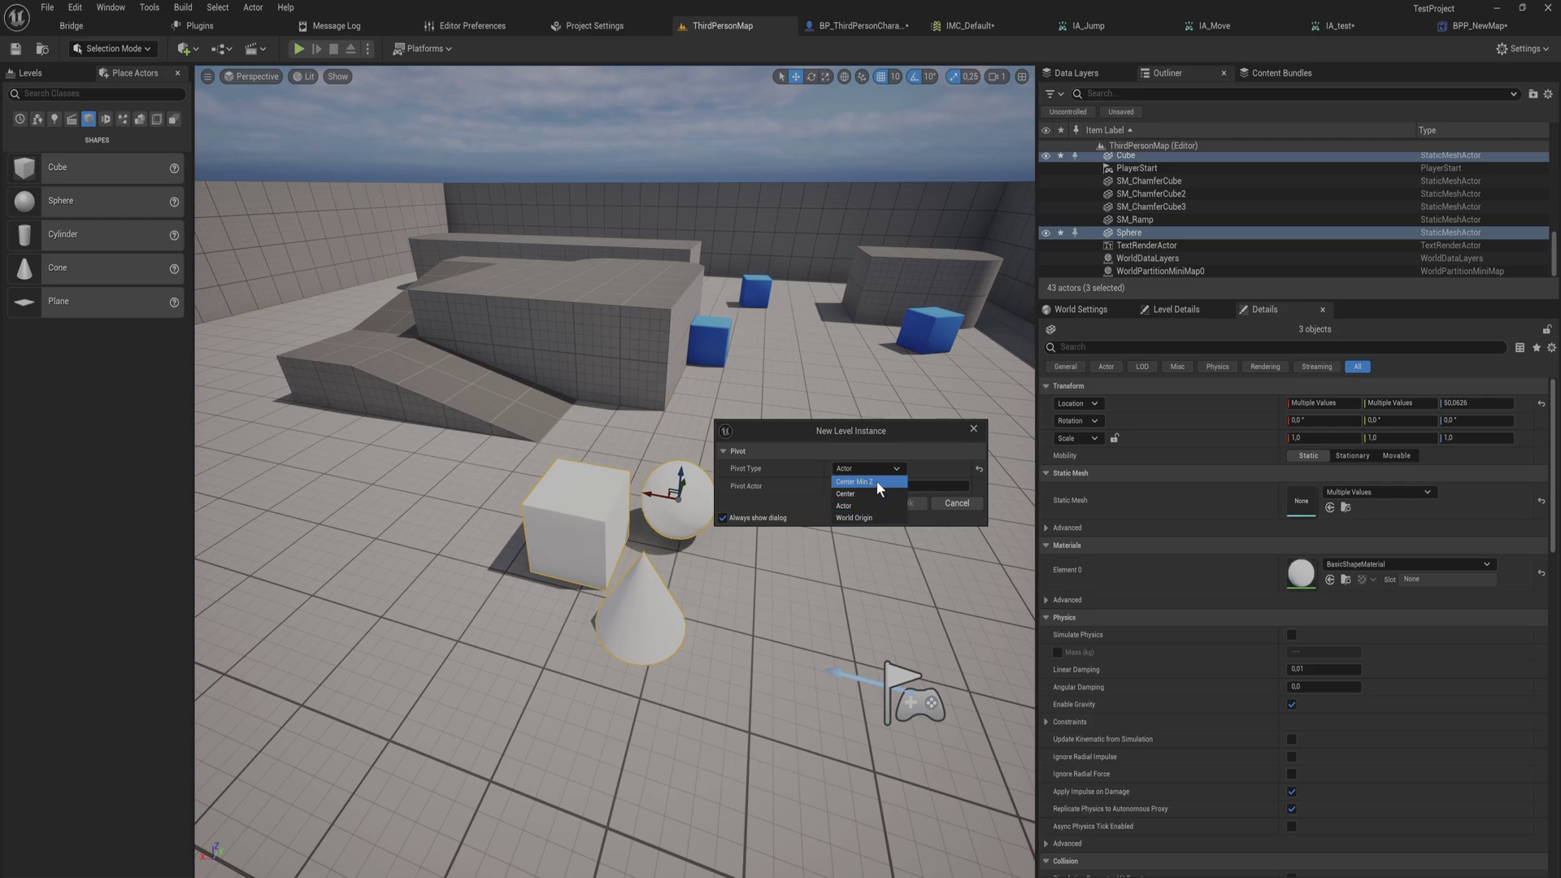
{"action": "left_click", "coordinate": [877, 482]}
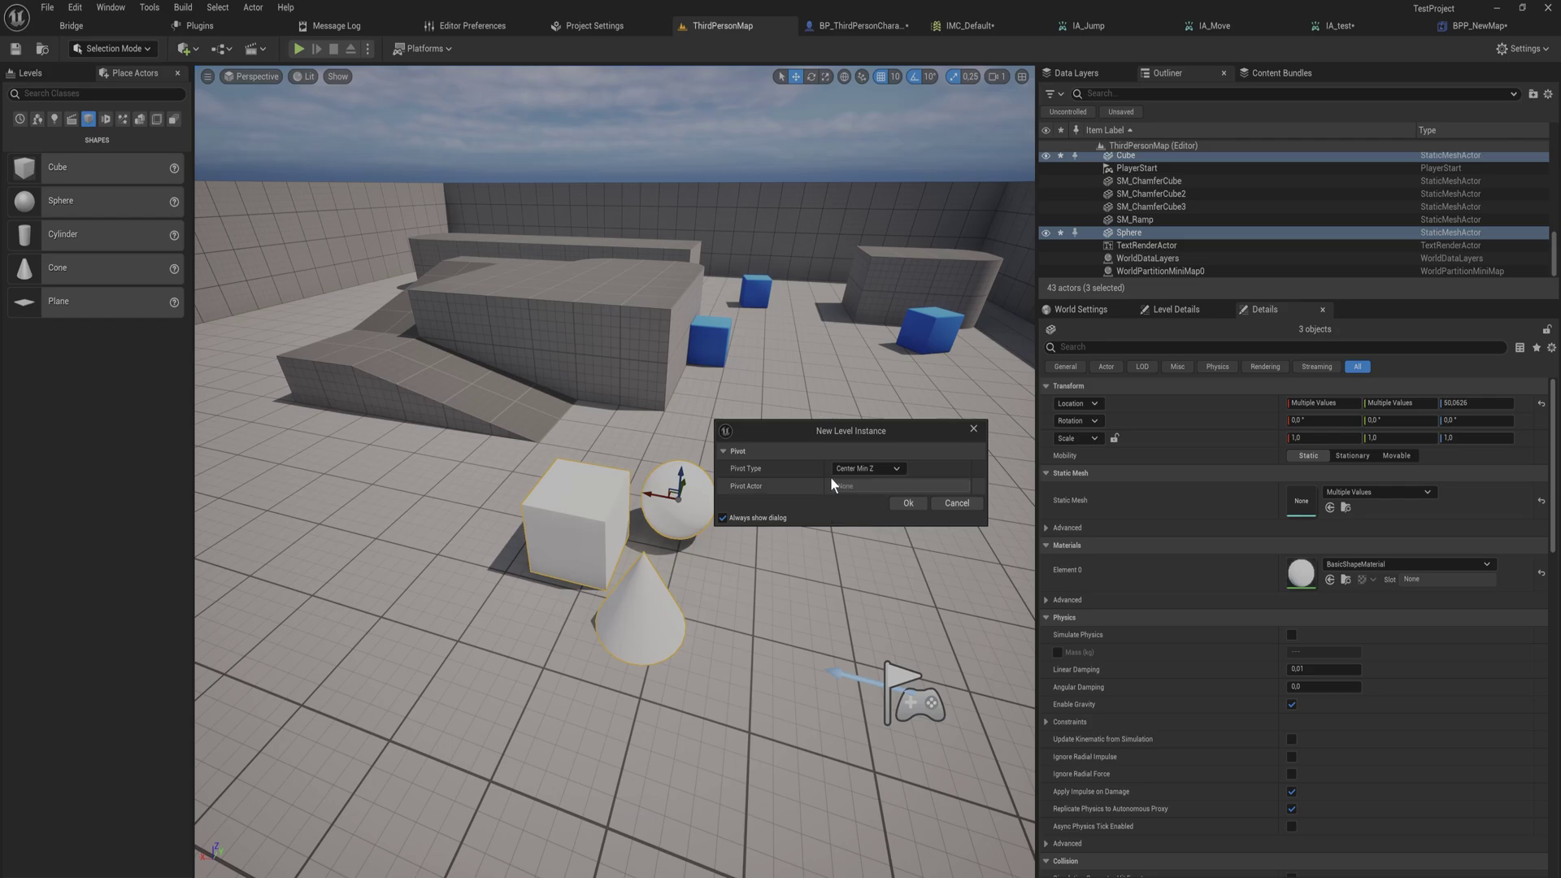
{"action": "left_click", "coordinate": [904, 503]}
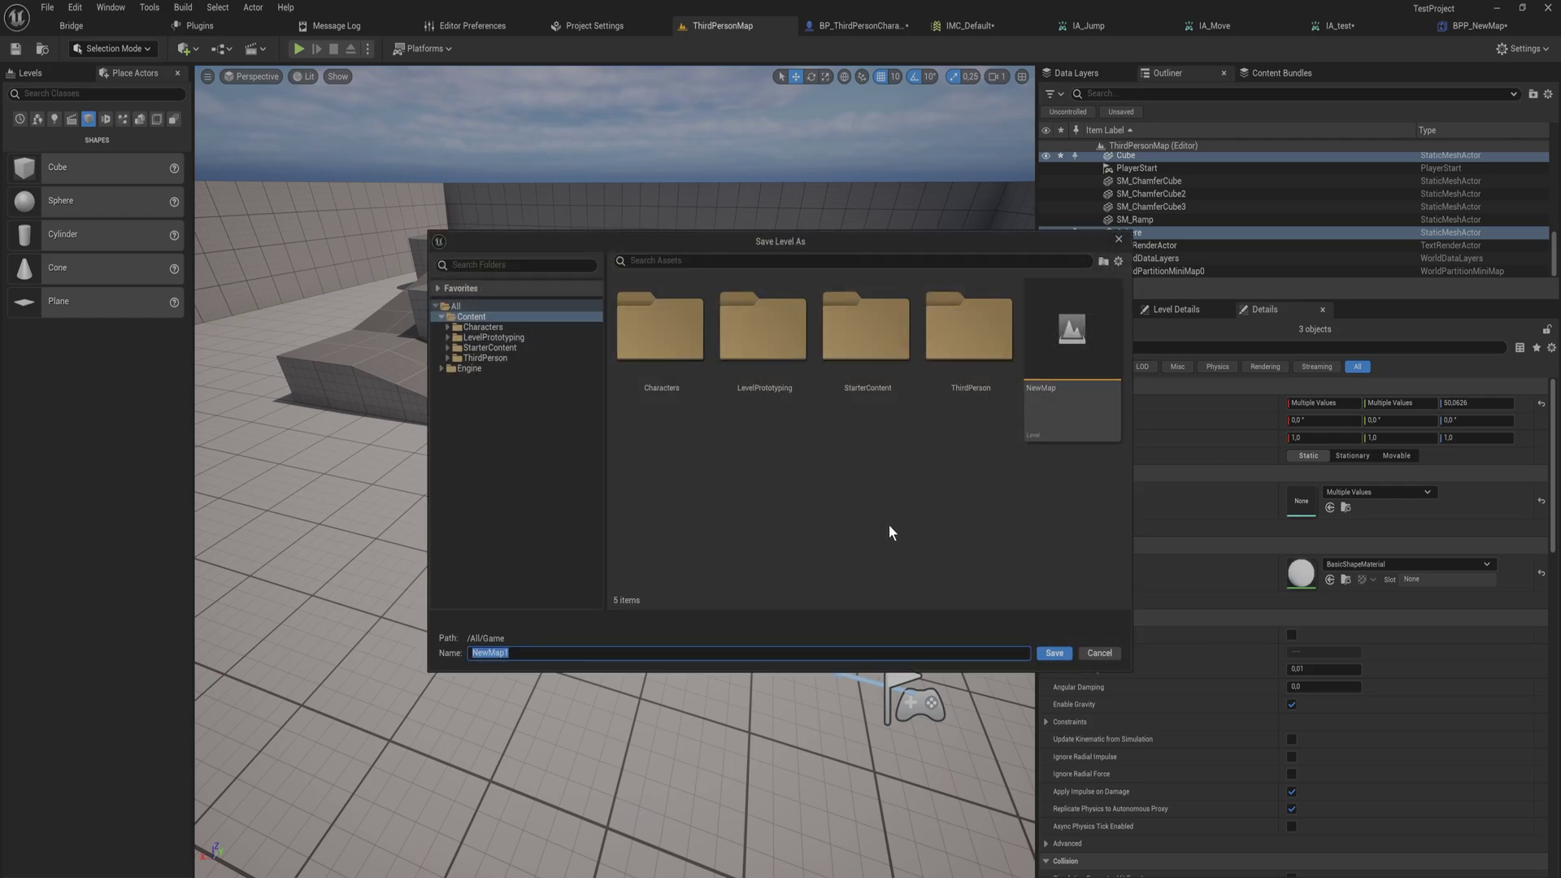
{"action": "left_click", "coordinate": [1054, 653]}
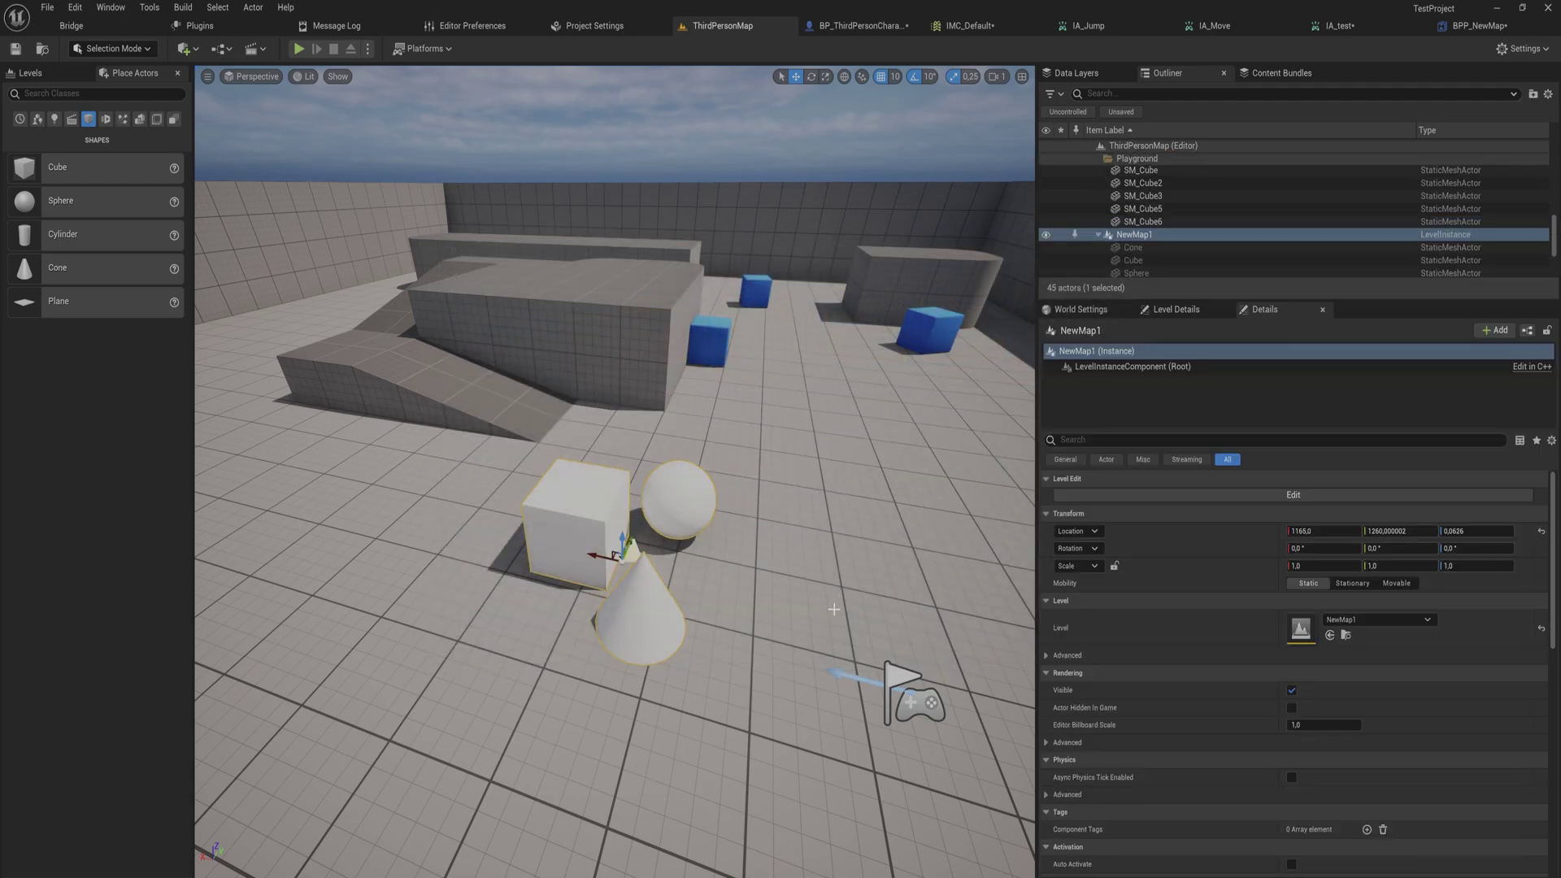
Move the level instance to about Y 1280 and open the NewMap1 level asset from the Content folder
{"action": "mouse_move", "coordinate": [633, 551]}
{"action": "left_mouse_down"}
{"action": "mouse_move", "coordinate": [651, 468]}
{"action": "mouse_move", "coordinate": [660, 539]}
{"action": "left_mouse_up"}
{"action": "scroll", "coordinate": [660, 539], "scroll_direction": "down", "scroll_amount": 5}
{"action": "key", "text": "ctrl+space"}
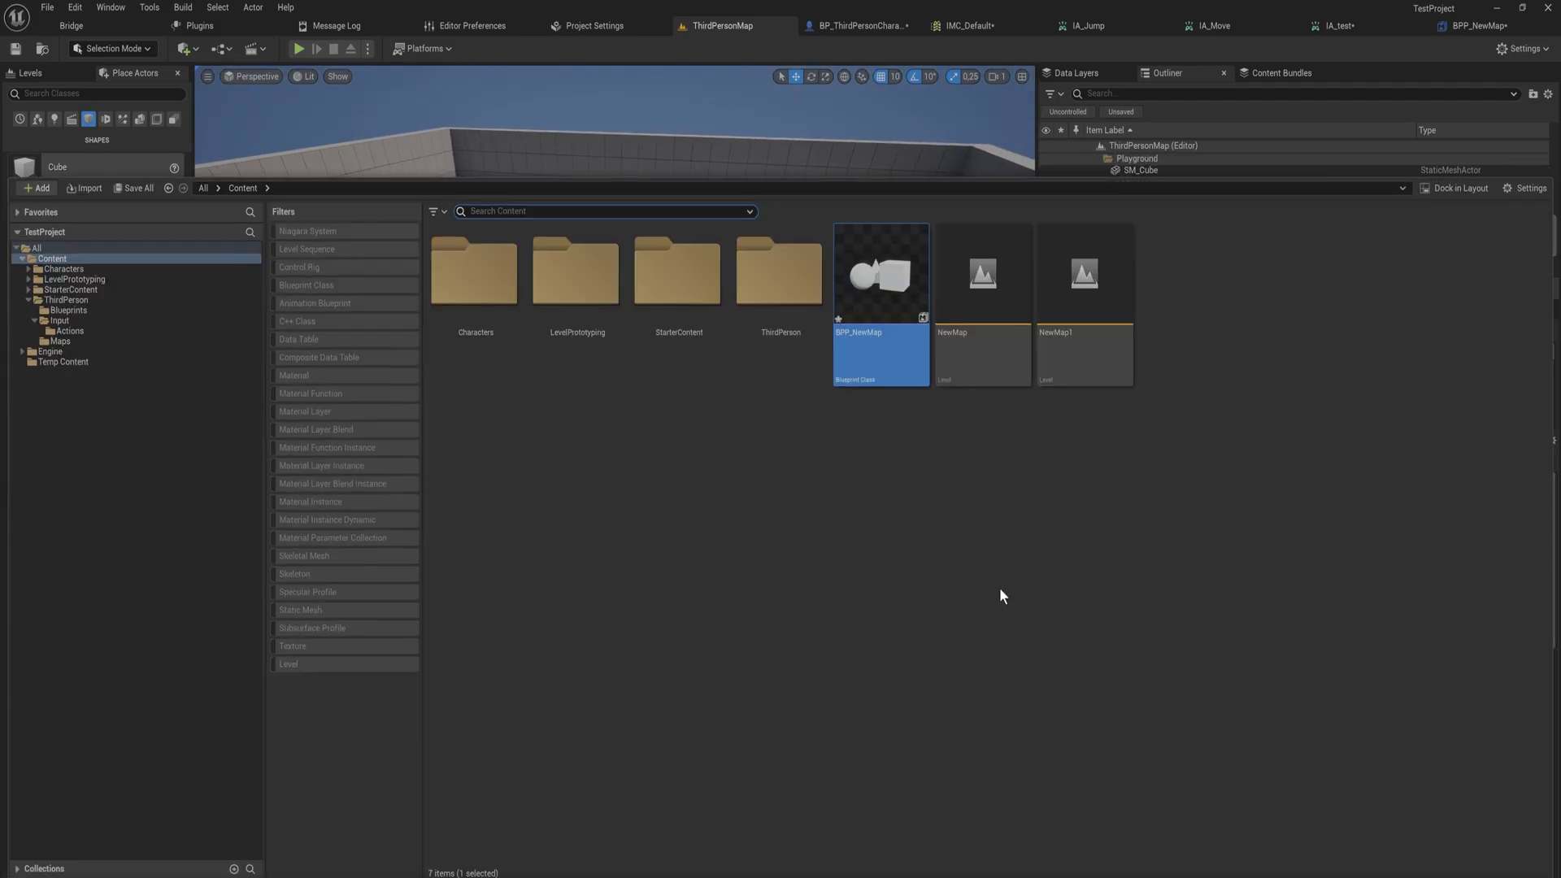
{"action": "left_click", "coordinate": [1074, 320]}
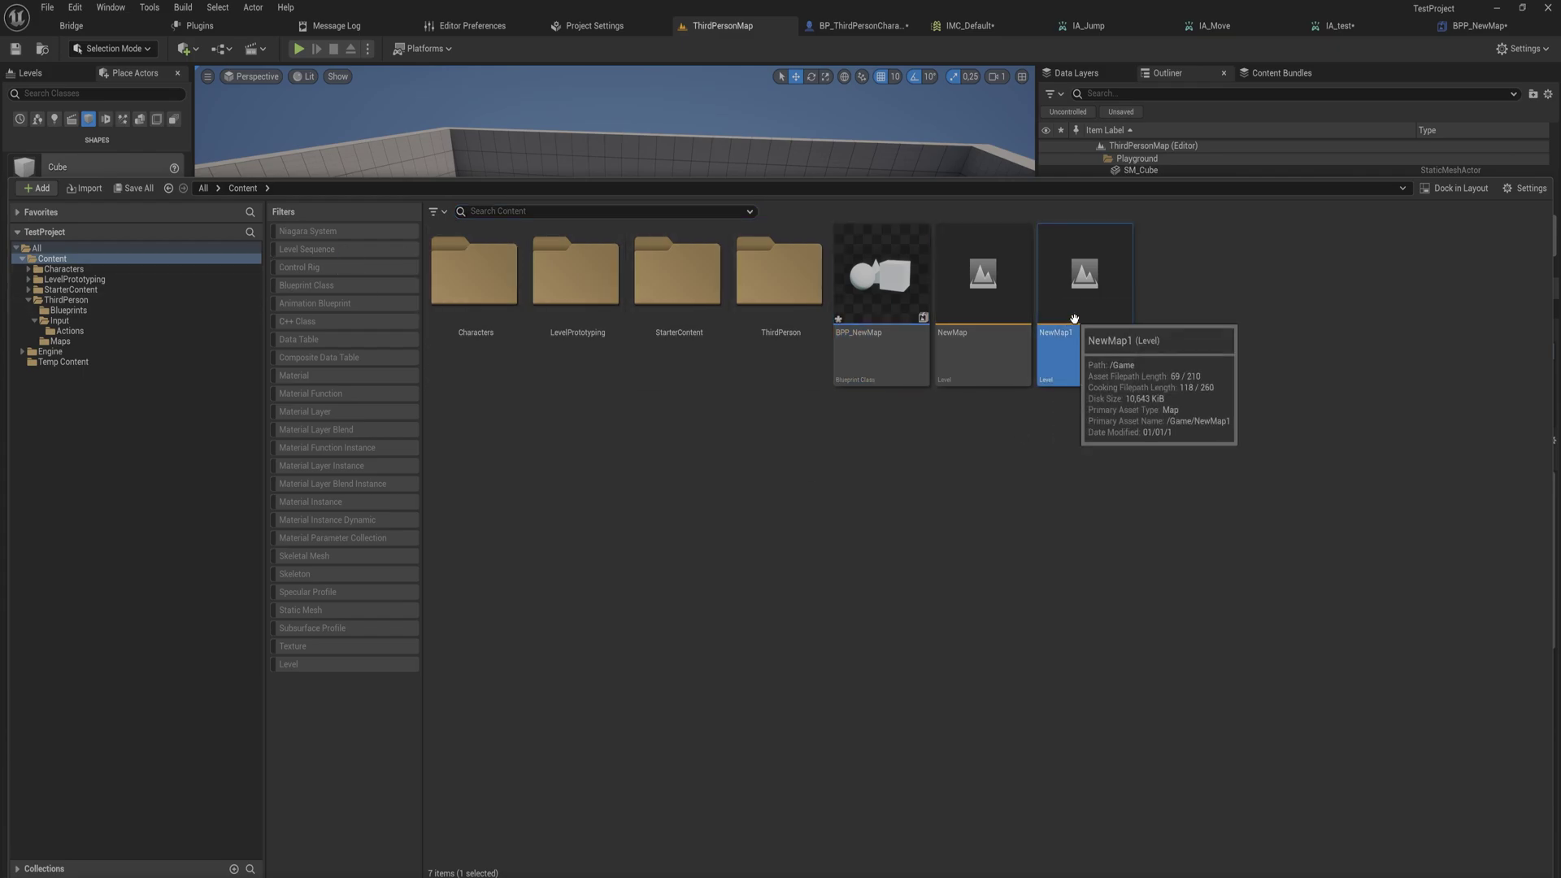
{"action": "double_click", "coordinate": [1074, 320]}
{"action": "left_click", "coordinate": [887, 609]}
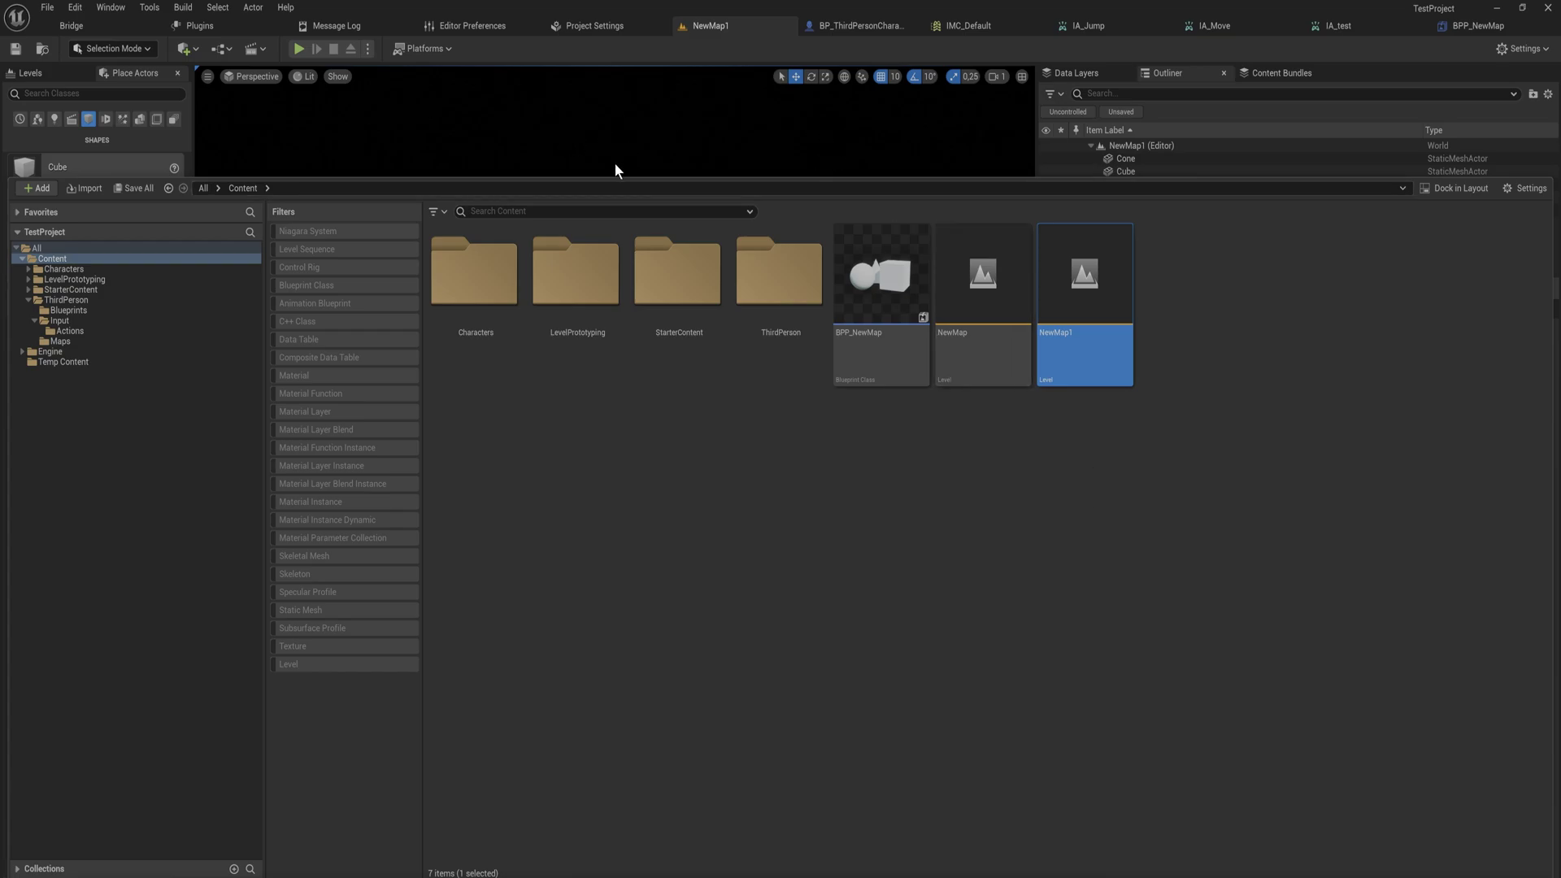
Switch the viewport of the NewMap1 level to Unlit and focus on the cone
{"action": "left_click", "coordinate": [284, 82]}
{"action": "left_click", "coordinate": [305, 77]}
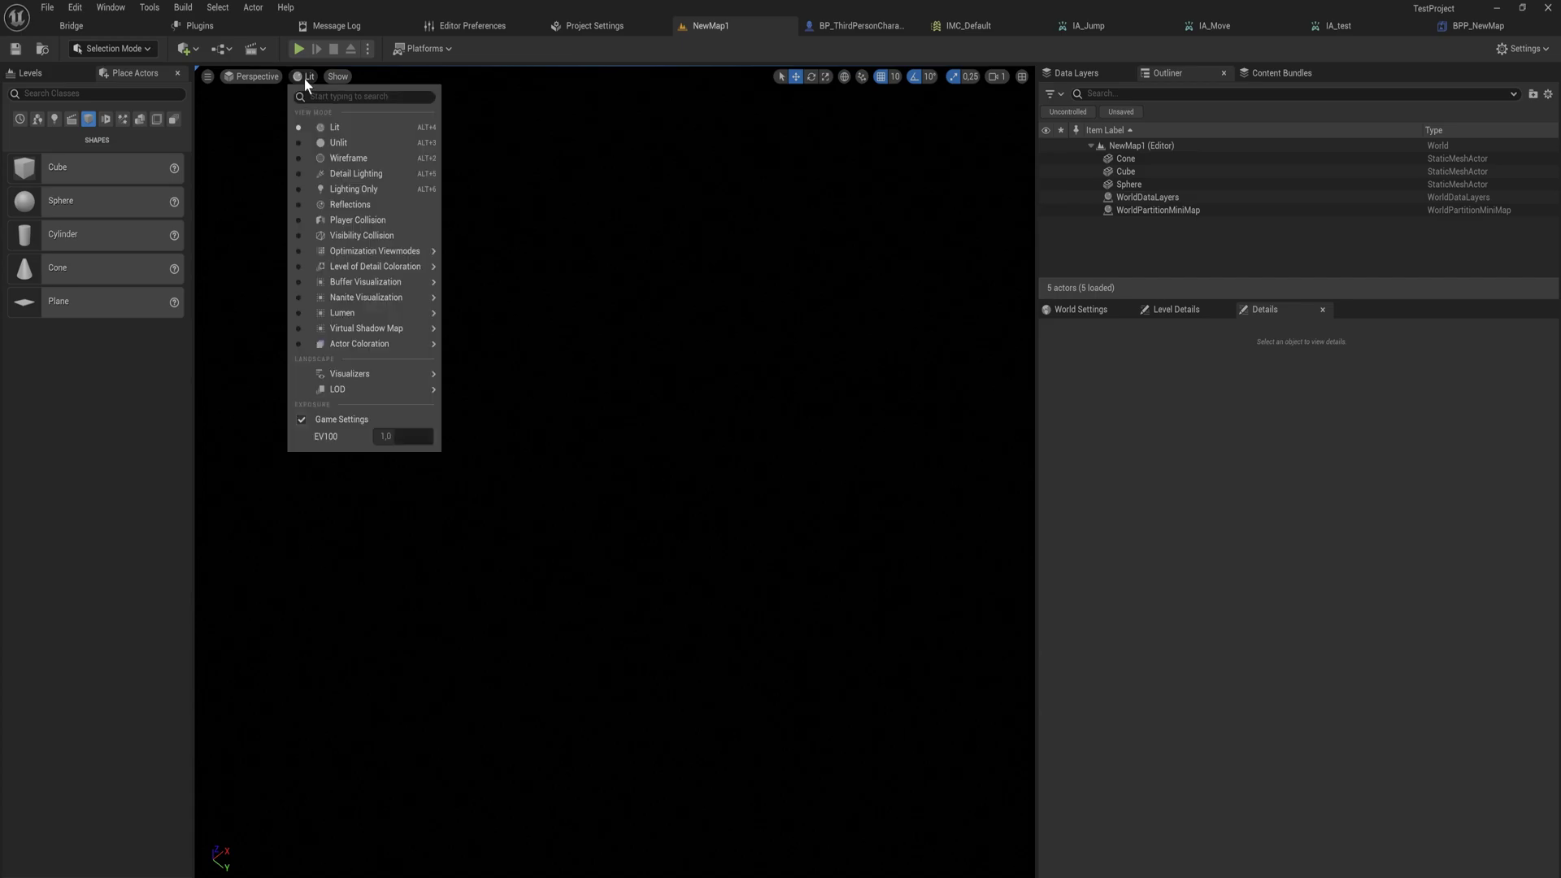
{"action": "left_click", "coordinate": [309, 144]}
{"action": "double_click", "coordinate": [1174, 159]}
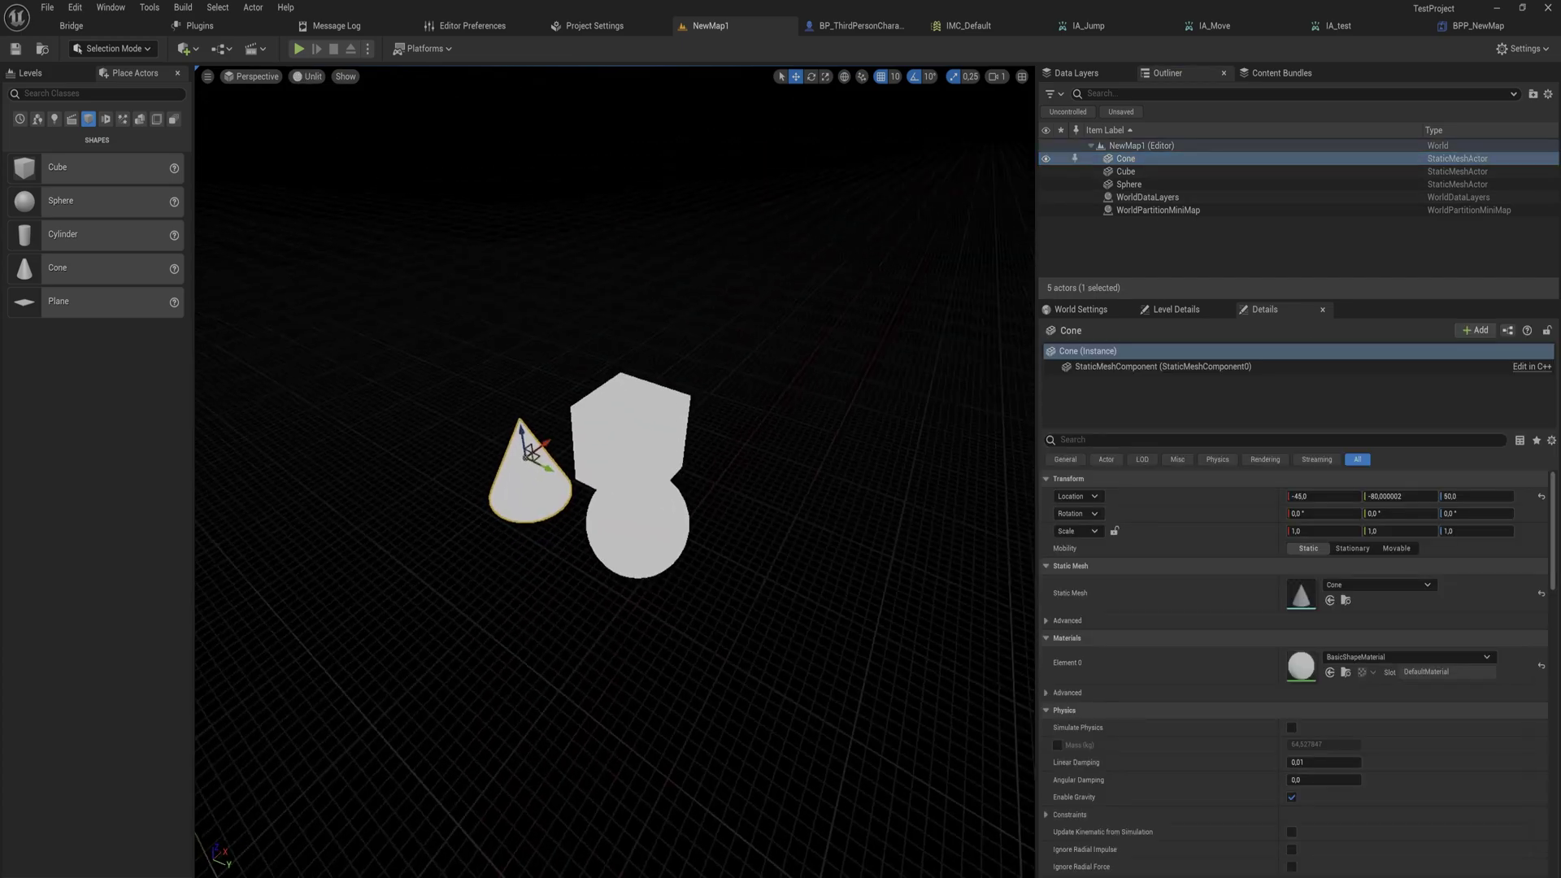
Raise the cone above the other shapes and move the cube along X to about 515
{"action": "right_click_drag", "start_coordinate": [639, 349], "coordinate": [800, 350]}
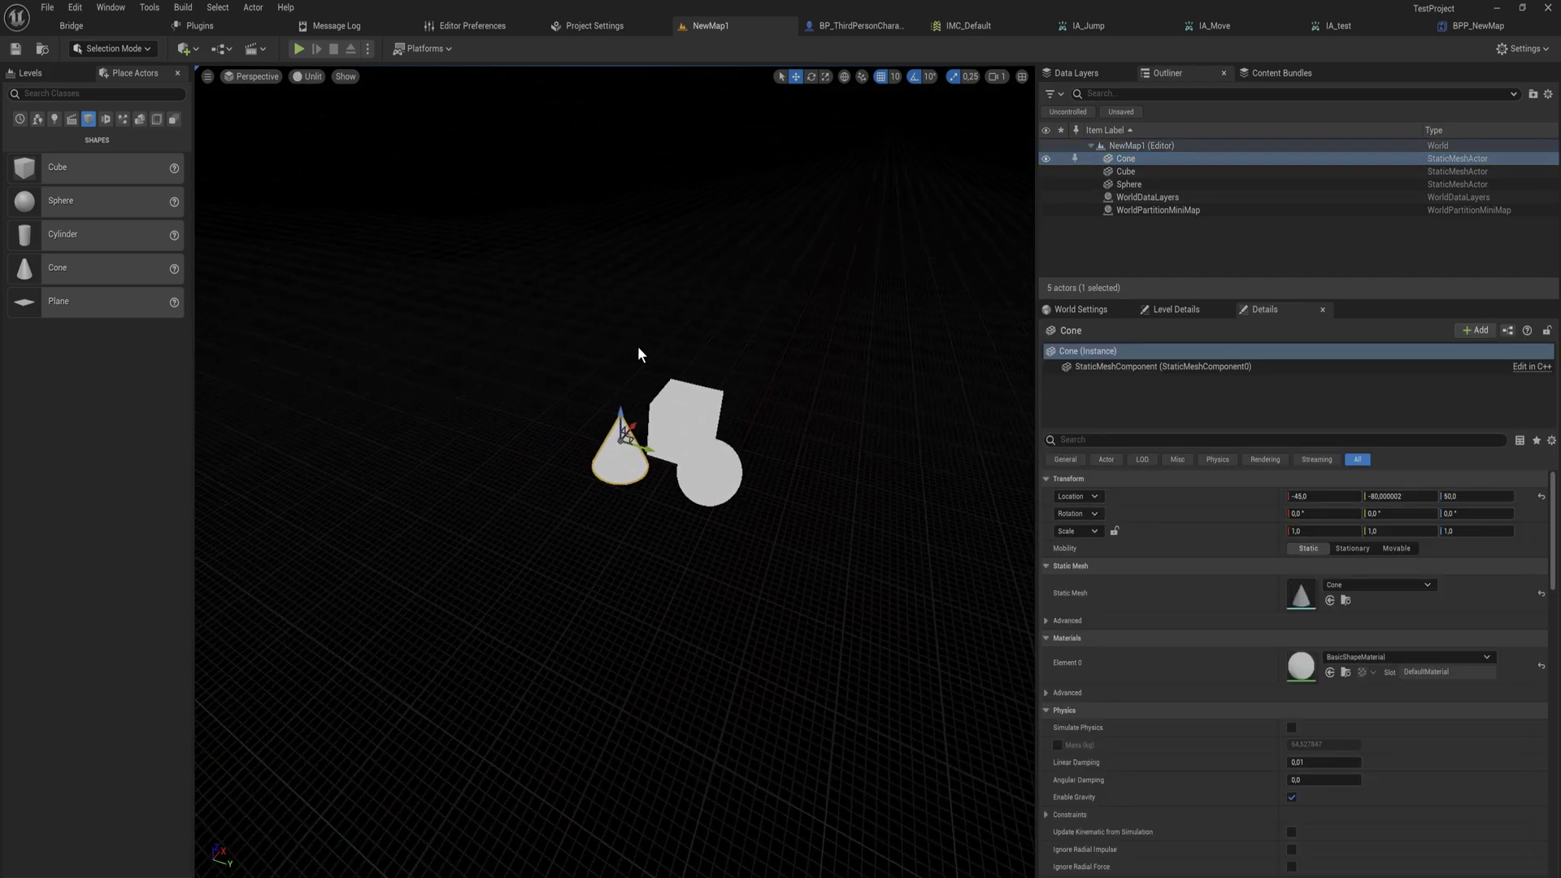
{"action": "left_click_drag", "start_coordinate": [625, 411], "coordinate": [627, 284]}
{"action": "left_click", "coordinate": [691, 418]}
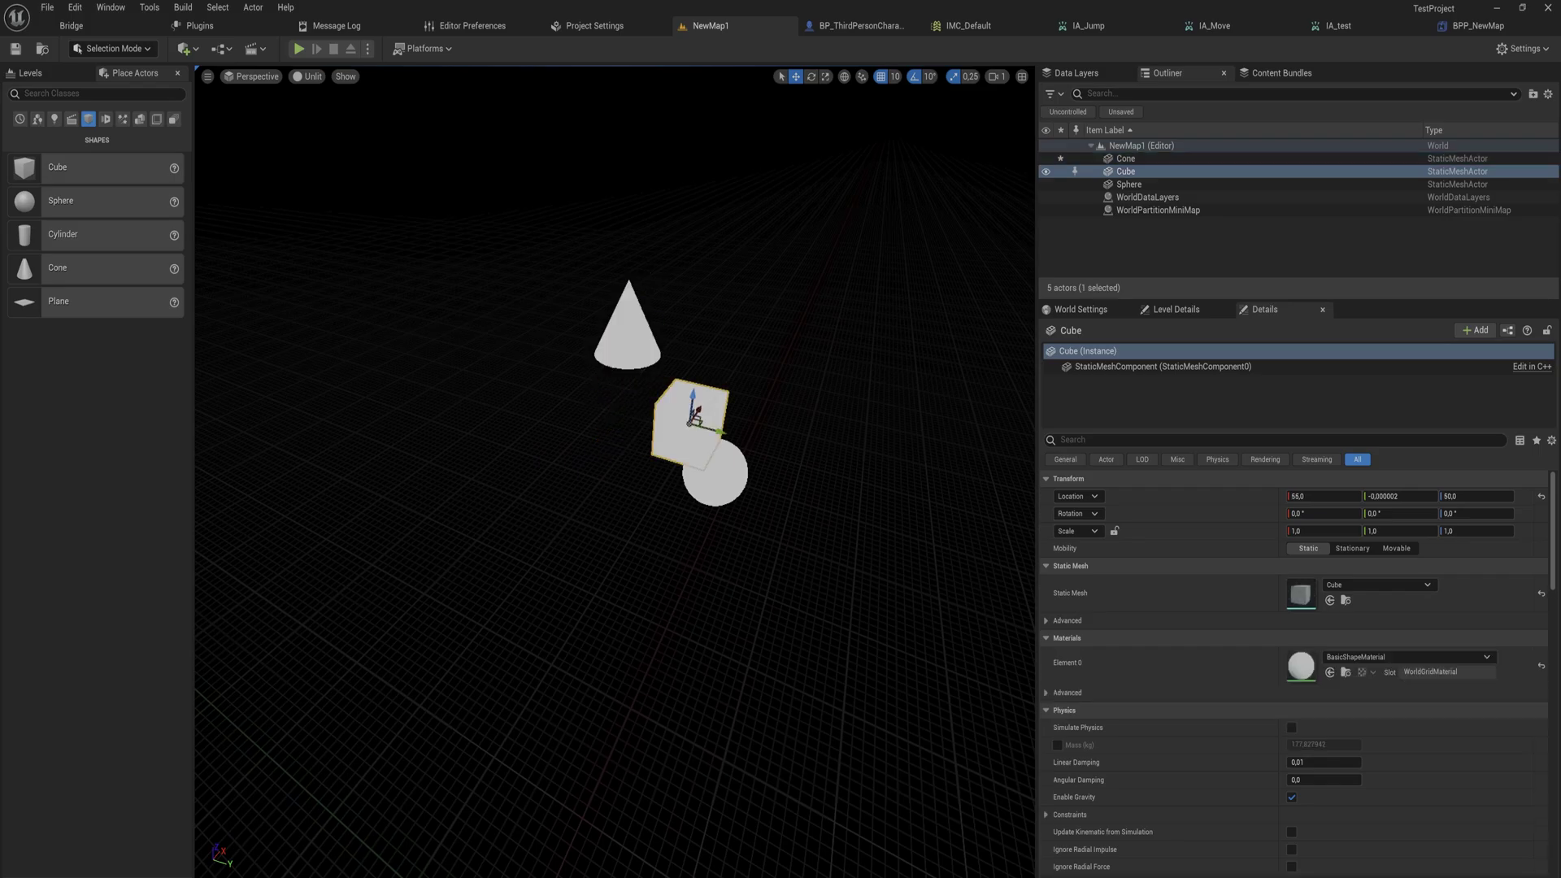
{"action": "left_click_drag", "start_coordinate": [700, 405], "coordinate": [758, 328]}
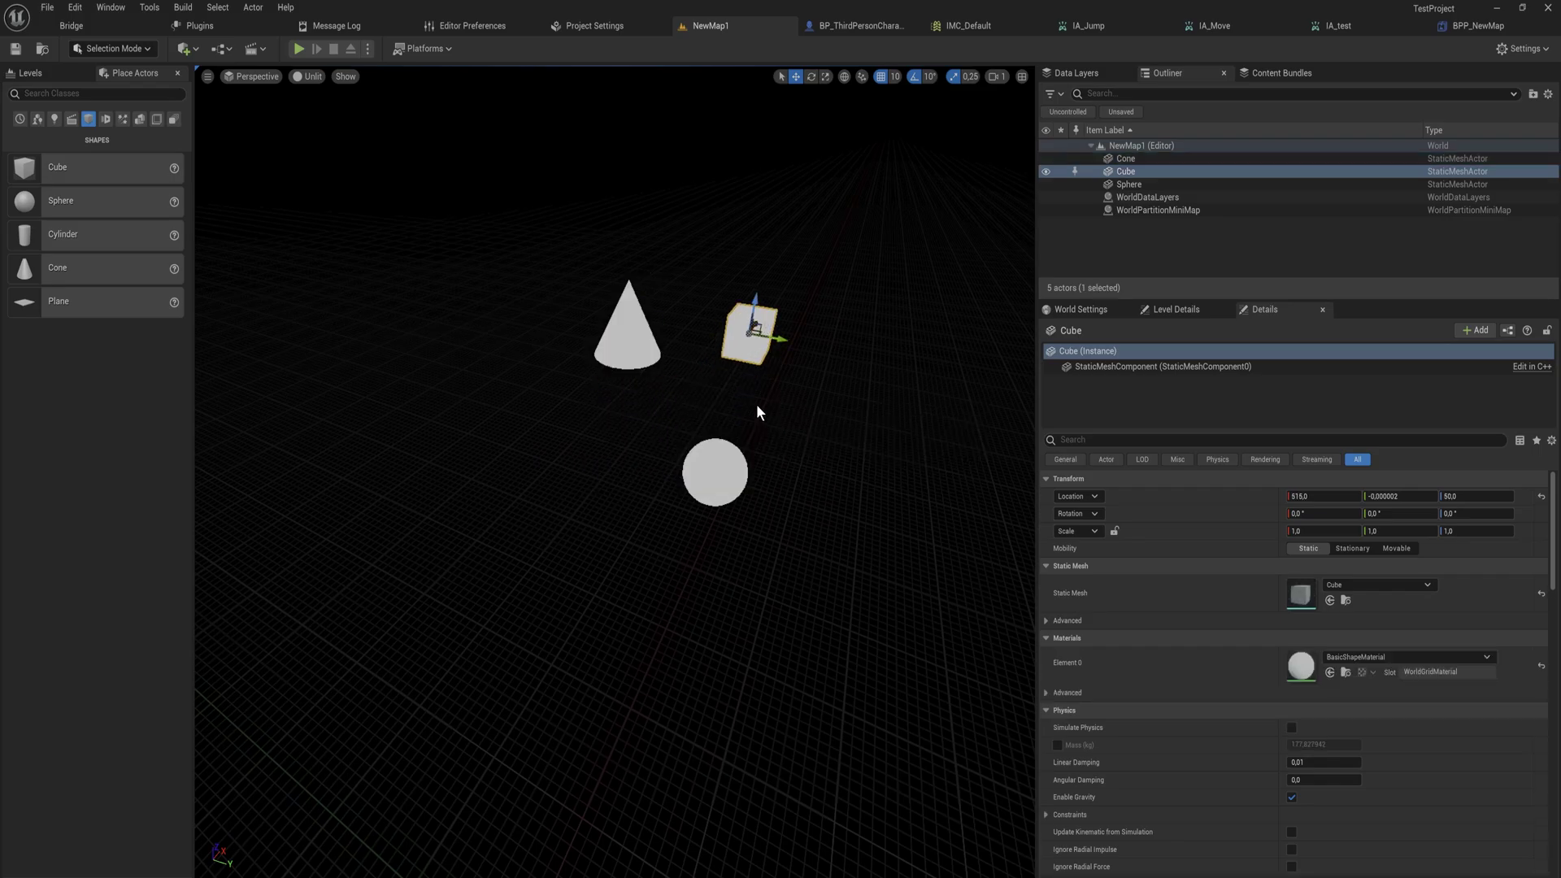
Reopen ThirdPersonMap from the ThirdPerson Maps folder and find the edited level instance in the viewport
{"action": "key", "text": "ctrl+space"}
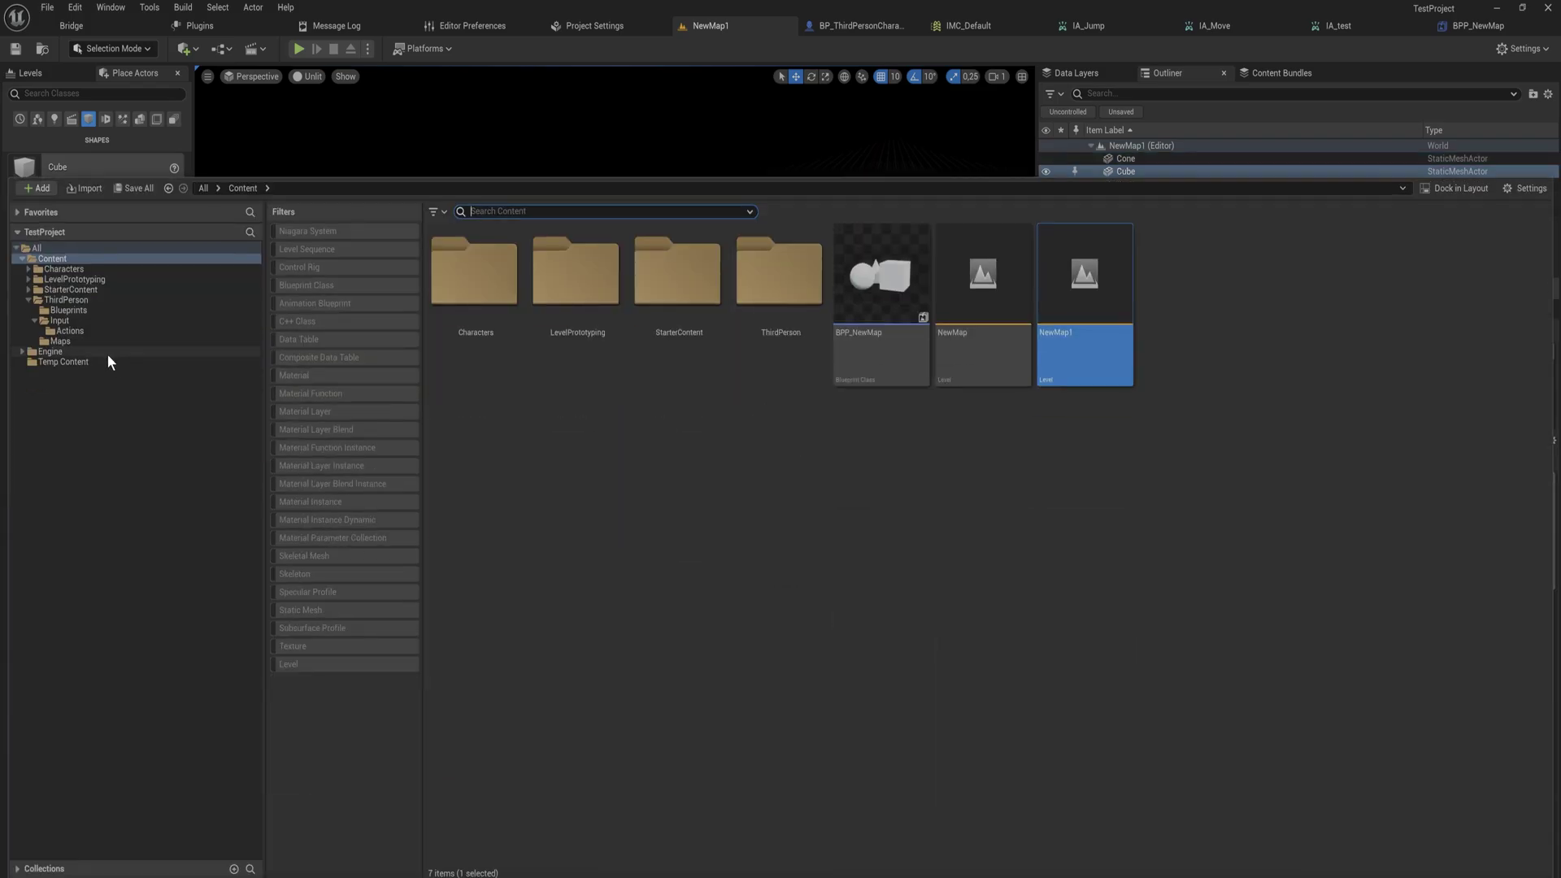
{"action": "left_click", "coordinate": [60, 341]}
{"action": "double_click", "coordinate": [474, 307]}
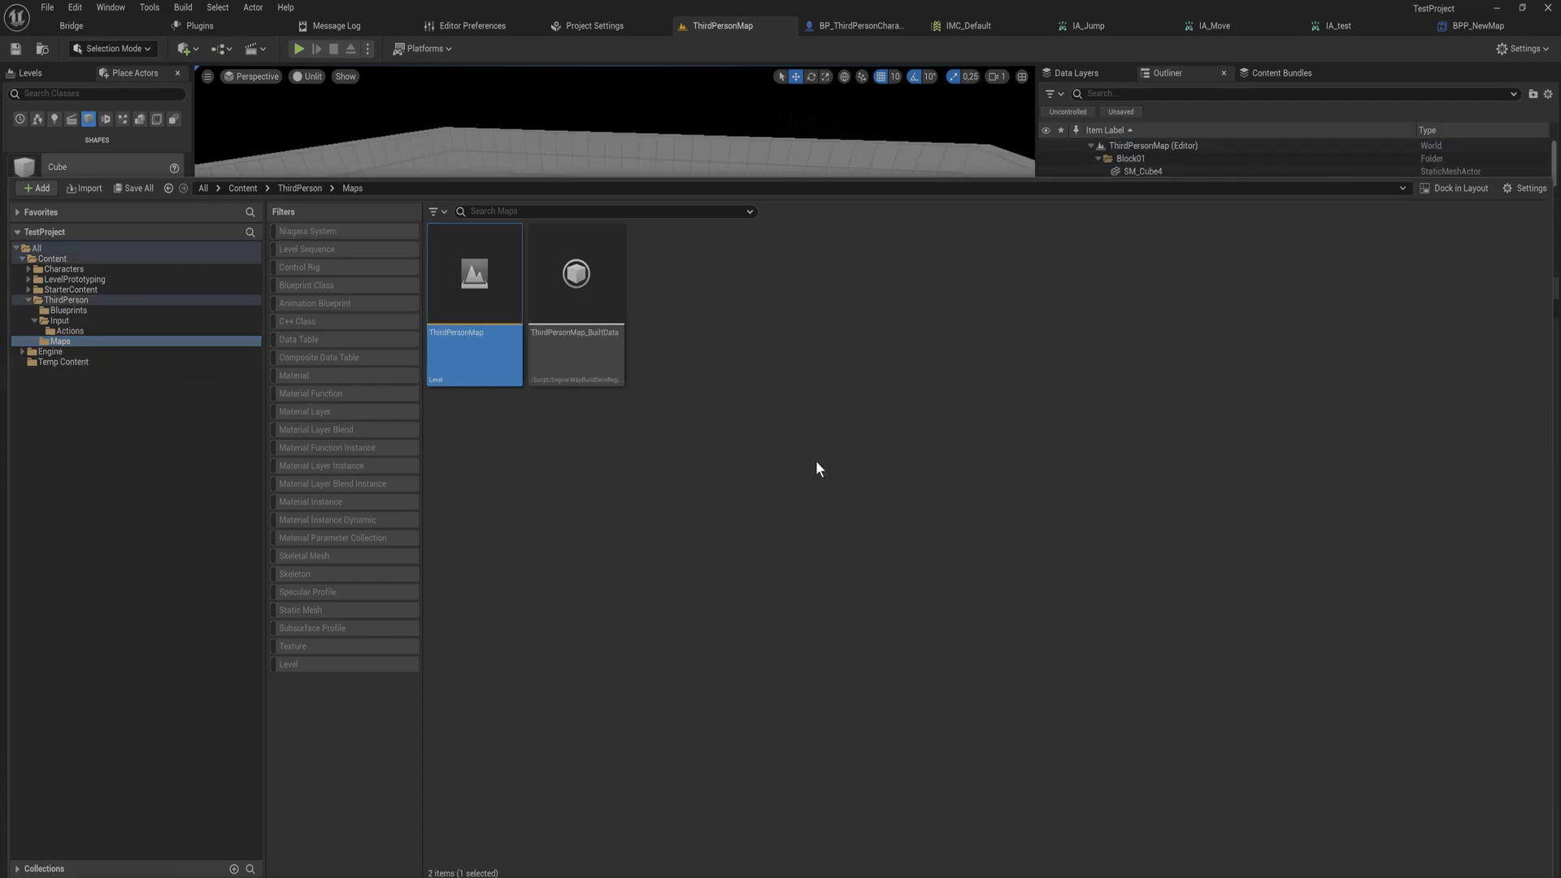
{"action": "mouse_move", "coordinate": [621, 152]}
{"action": "right_mouse_down"}
{"action": "mouse_move", "coordinate": [622, 122]}
{"action": "mouse_move", "coordinate": [732, 81]}
{"action": "mouse_move", "coordinate": [651, 155]}
{"action": "right_mouse_up"}
{"action": "mouse_move", "coordinate": [710, 288]}
{"action": "right_mouse_down"}
{"action": "mouse_move", "coordinate": [709, 244]}
{"action": "mouse_move", "coordinate": [667, 268]}
{"action": "mouse_move", "coordinate": [715, 342]}
{"action": "mouse_move", "coordinate": [709, 288]}
{"action": "right_mouse_up"}
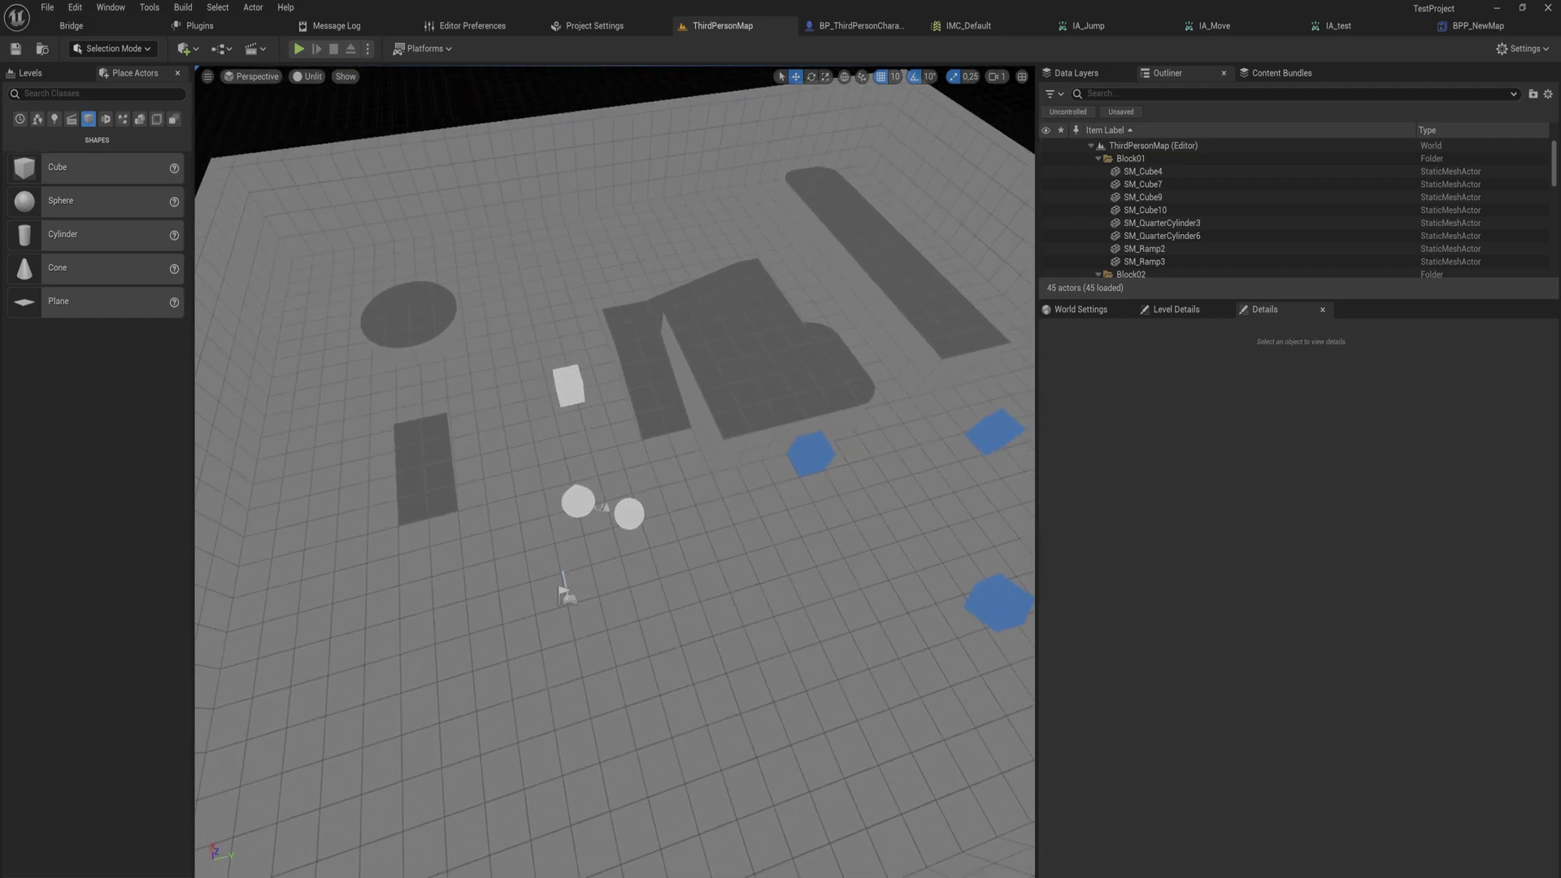
Place two more copies of the NewMap1 level instance in ThirdPersonMap and return the viewport to Lit mode
{"action": "key", "text": "ctrl+v"}
{"action": "left_click_drag", "start_coordinate": [386, 541], "coordinate": [542, 420], "text": "alt"}
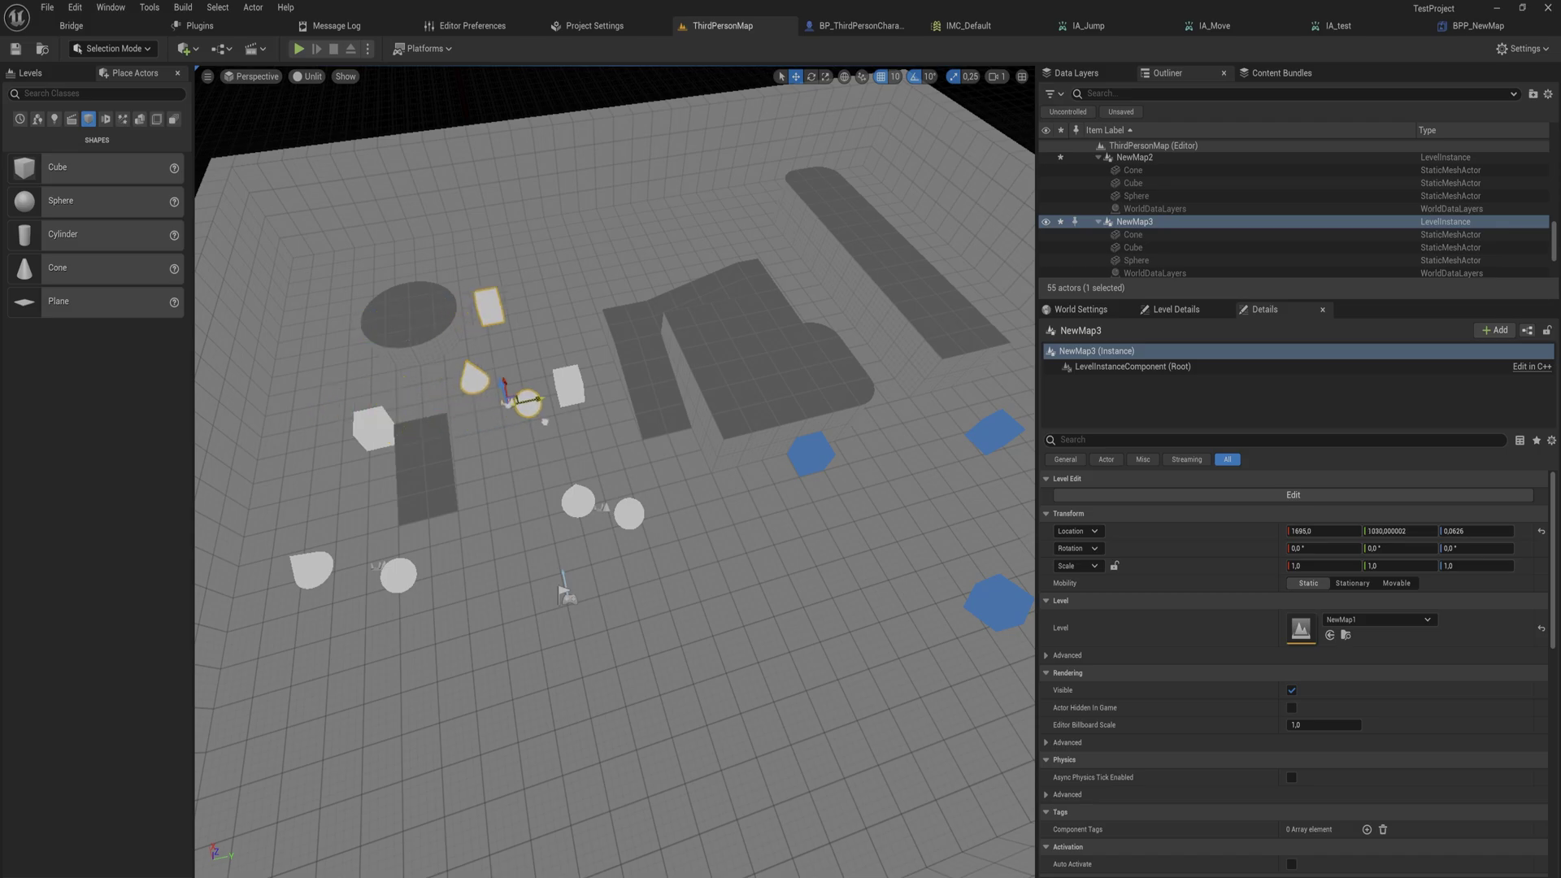
{"action": "mouse_move", "coordinate": [621, 395]}
{"action": "right_mouse_down"}
{"action": "mouse_move", "coordinate": [520, 390]}
{"action": "mouse_move", "coordinate": [683, 321]}
{"action": "mouse_move", "coordinate": [618, 349]}
{"action": "mouse_move", "coordinate": [666, 358]}
{"action": "mouse_move", "coordinate": [650, 366]}
{"action": "mouse_move", "coordinate": [691, 333]}
{"action": "right_mouse_up"}
{"action": "key", "text": "alt+4"}
{"action": "key", "text": "s"}
{"action": "right_click_drag", "start_coordinate": [588, 447], "coordinate": [652, 478]}
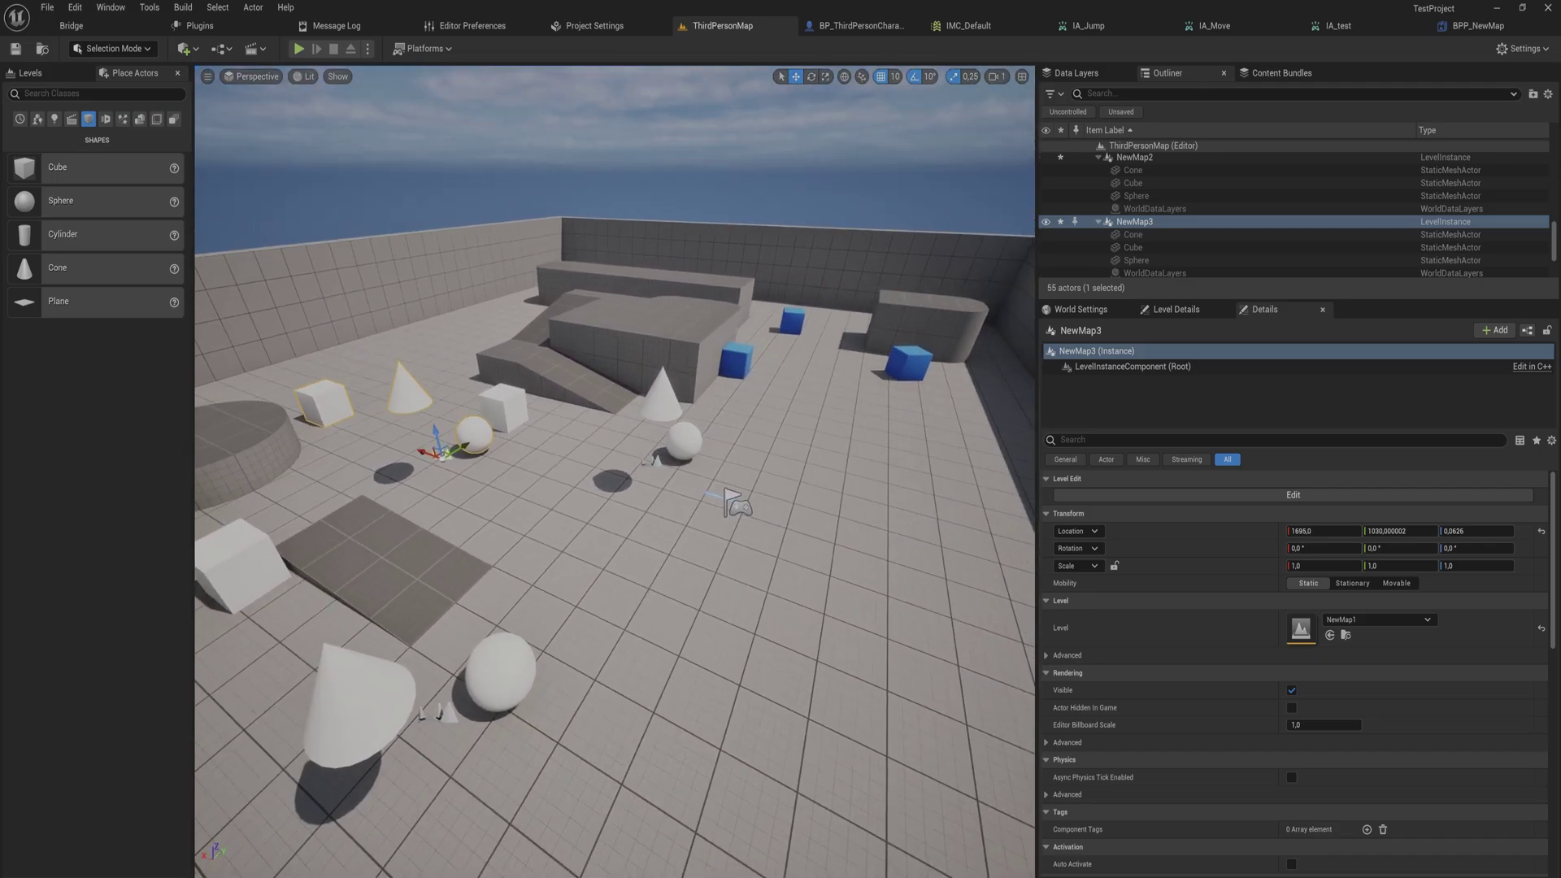
Rotate the original NewMap1 level instance 20 degrees about Z and move it along X toward the player start
{"action": "left_click", "coordinate": [664, 397]}
{"action": "right_click_drag", "start_coordinate": [667, 368], "coordinate": [716, 390]}
{"action": "key", "text": "w"}
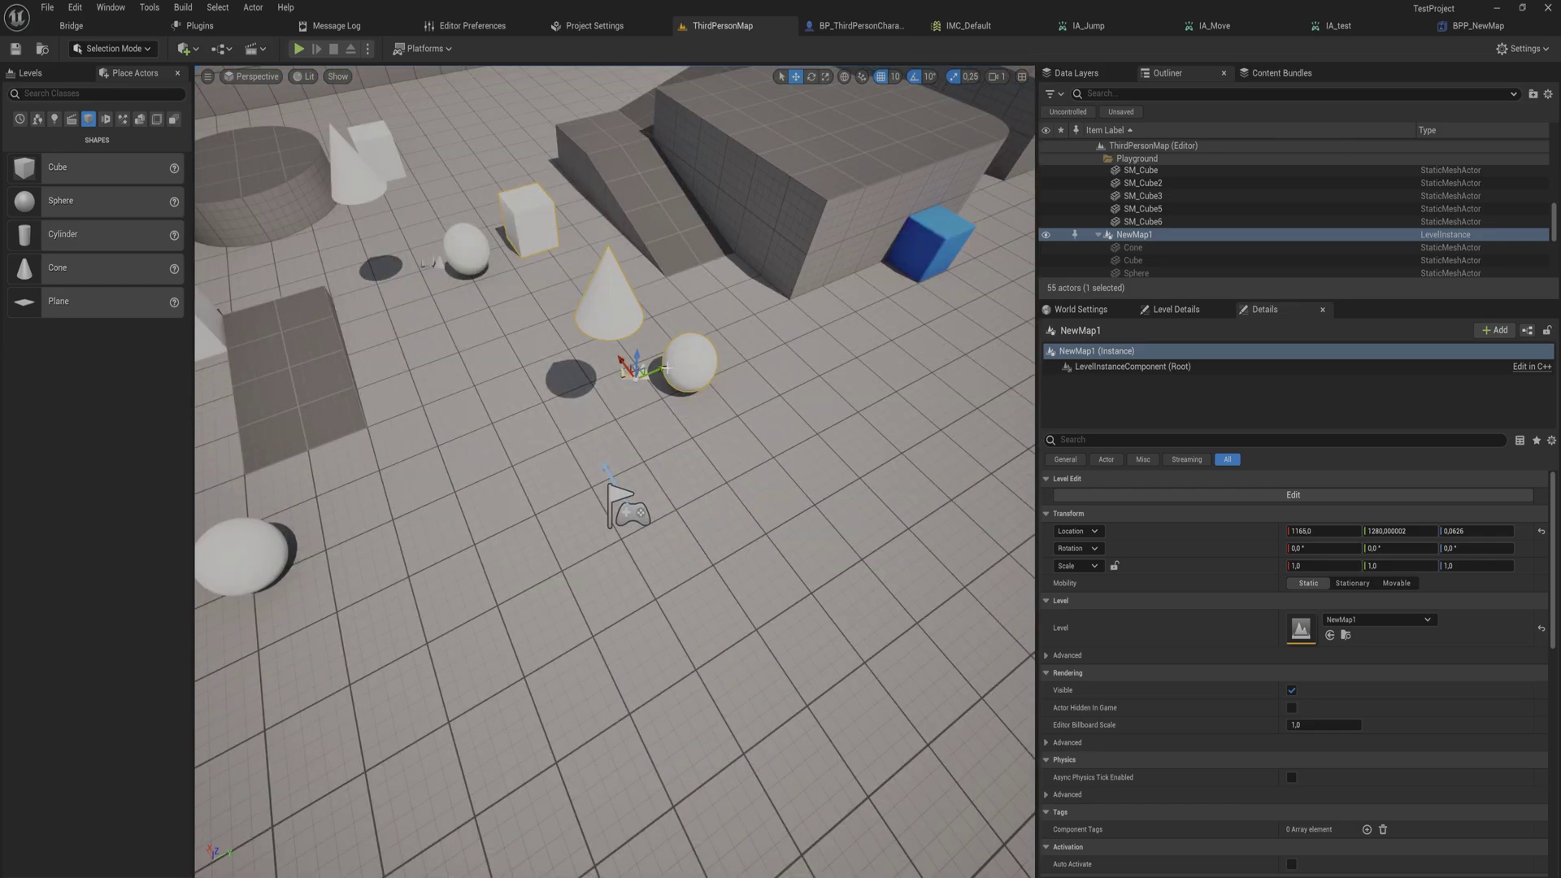
{"action": "key", "text": "e"}
{"action": "left_click_drag", "start_coordinate": [642, 407], "coordinate": [687, 449]}
{"action": "key", "text": "w"}
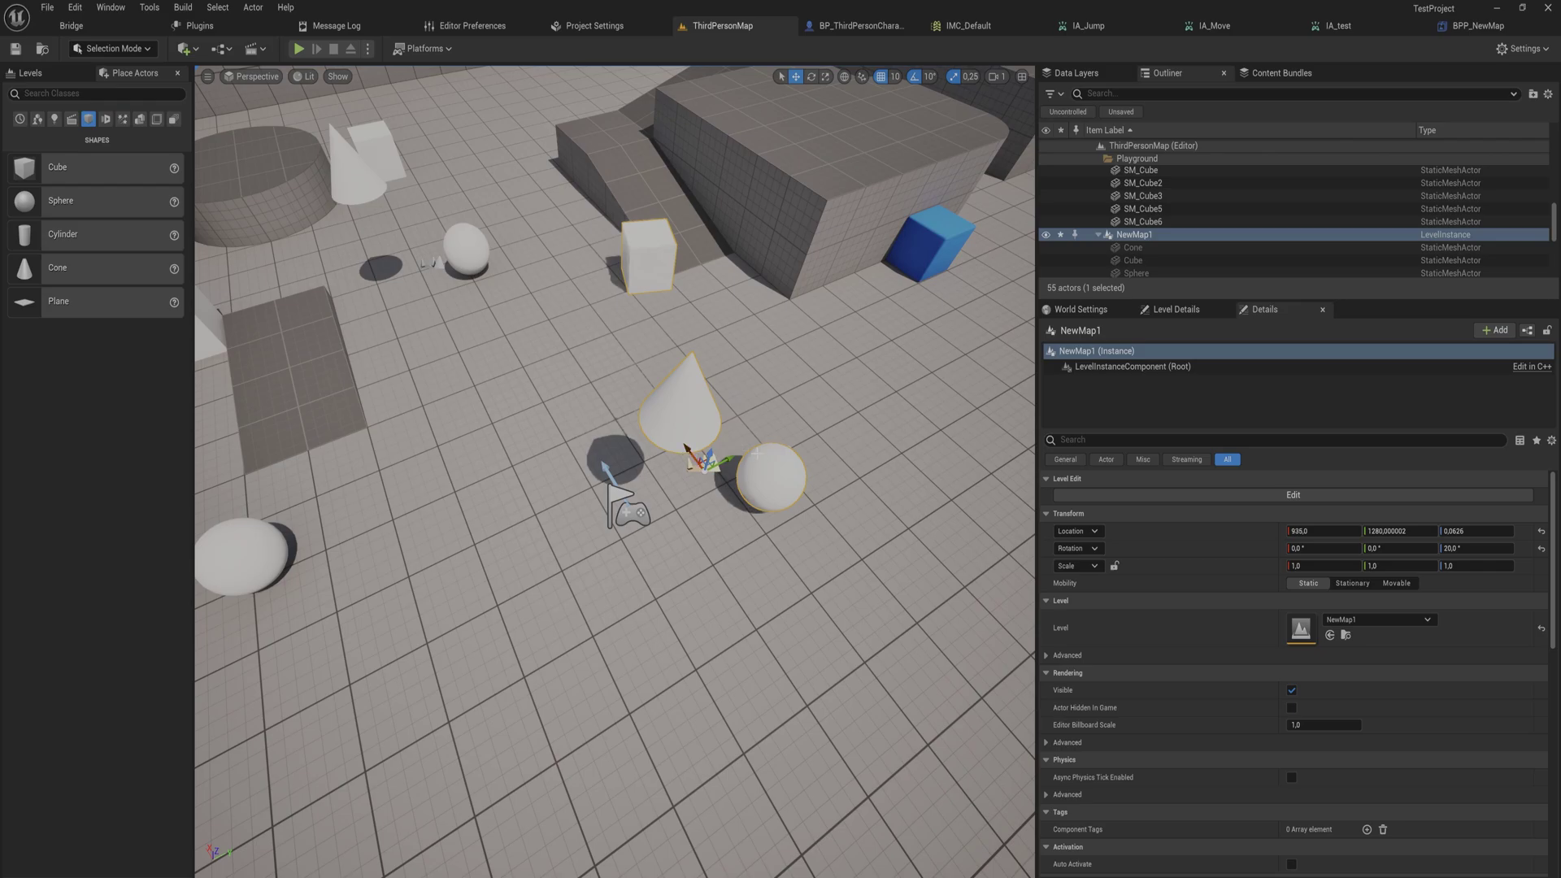
Edit the original NewMap1 level instance in place and move its cube to the other side of the cone
{"action": "right_click", "coordinate": [767, 483]}
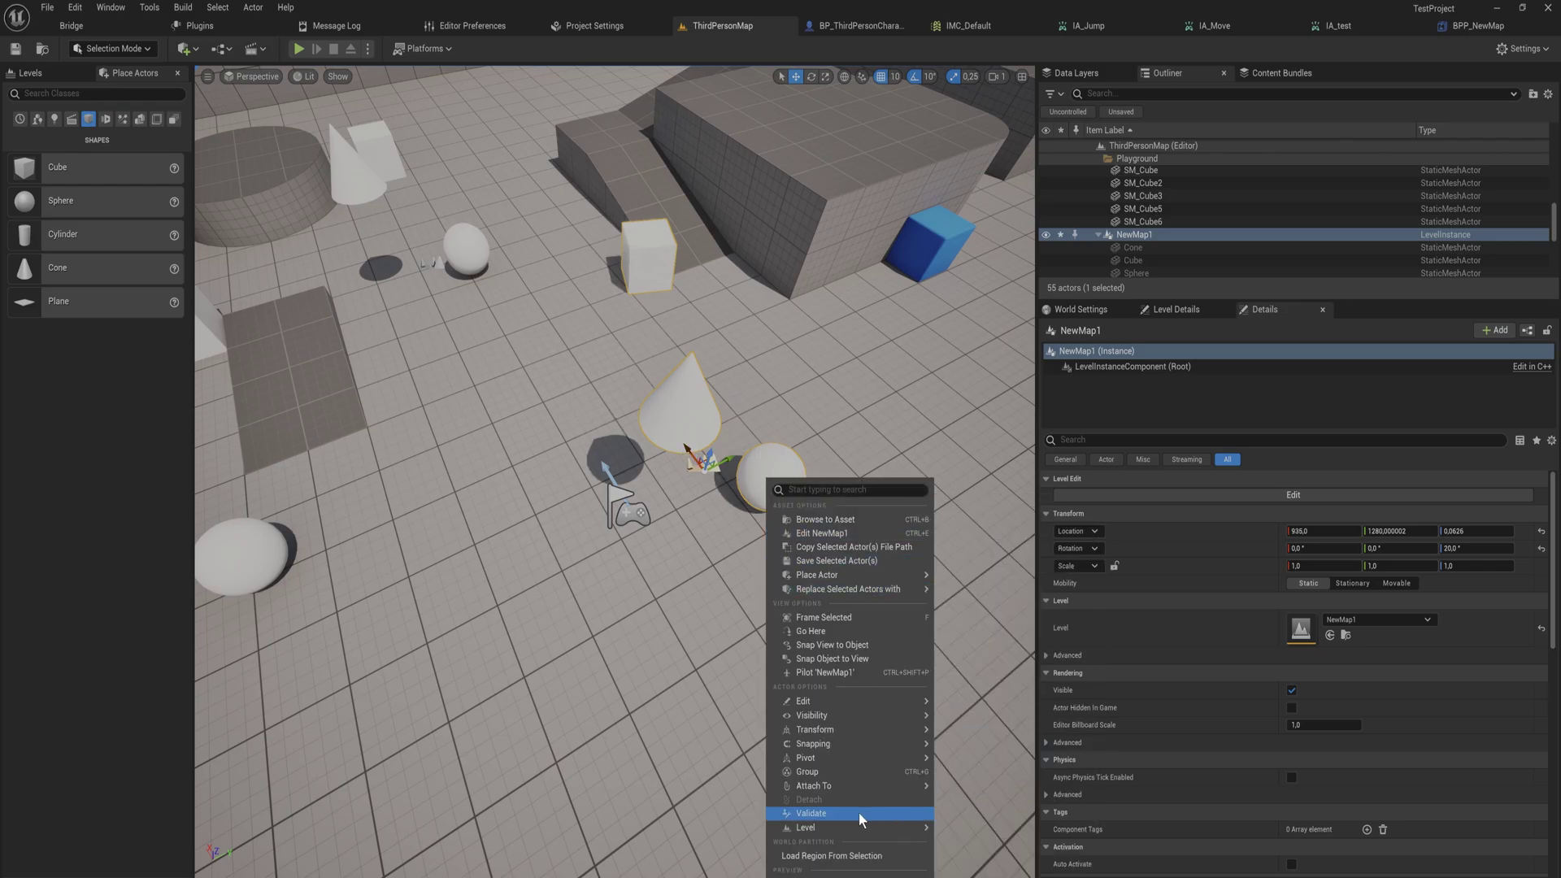
{"action": "mouse_move", "coordinate": [842, 826]}
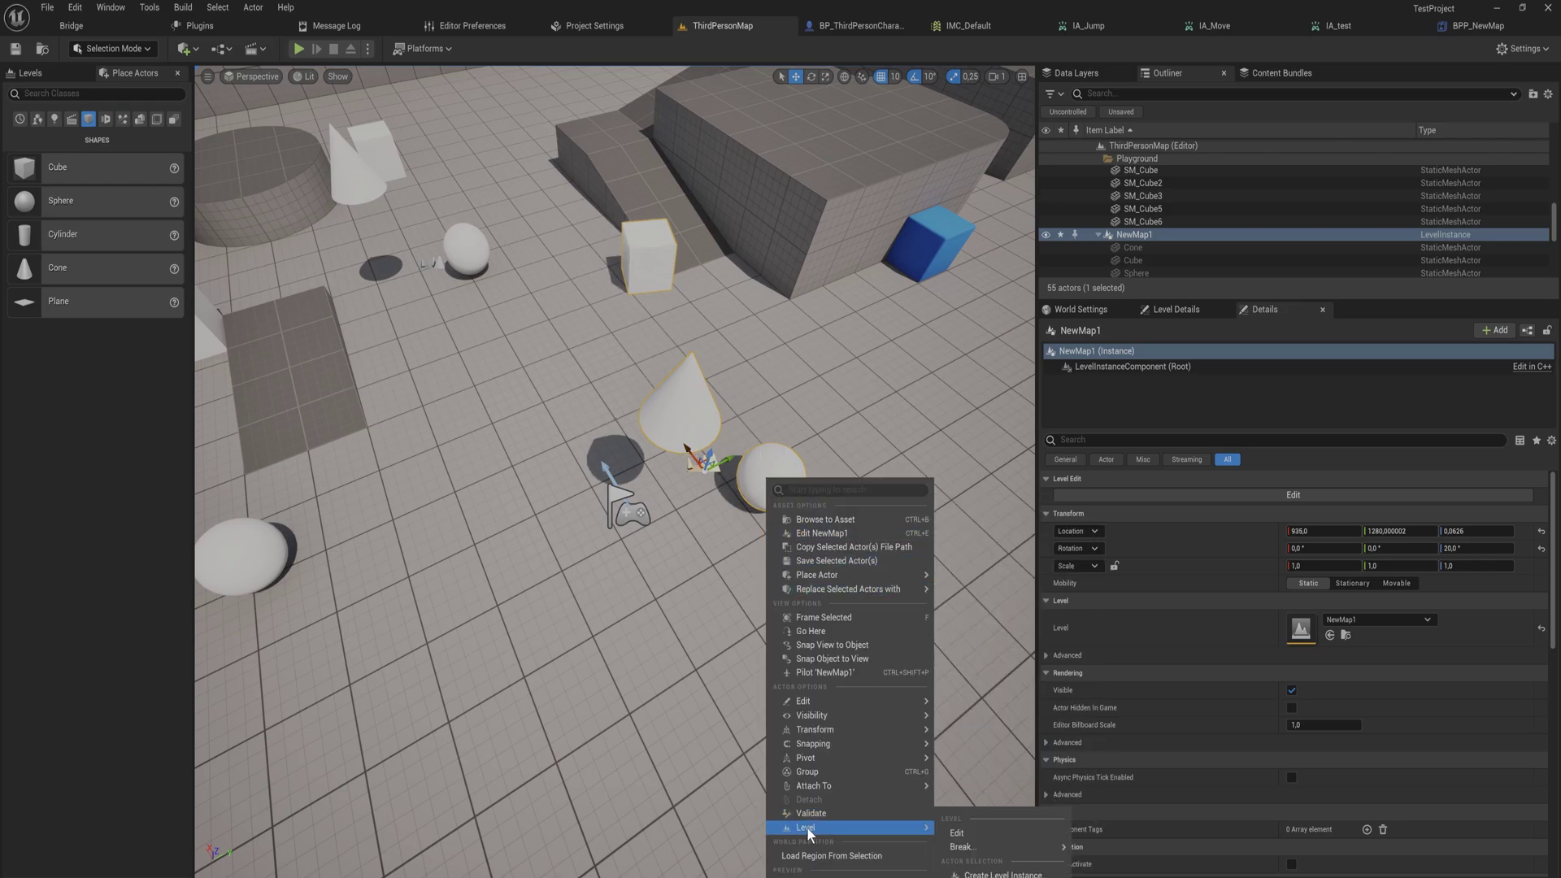
{"action": "left_click", "coordinate": [974, 829]}
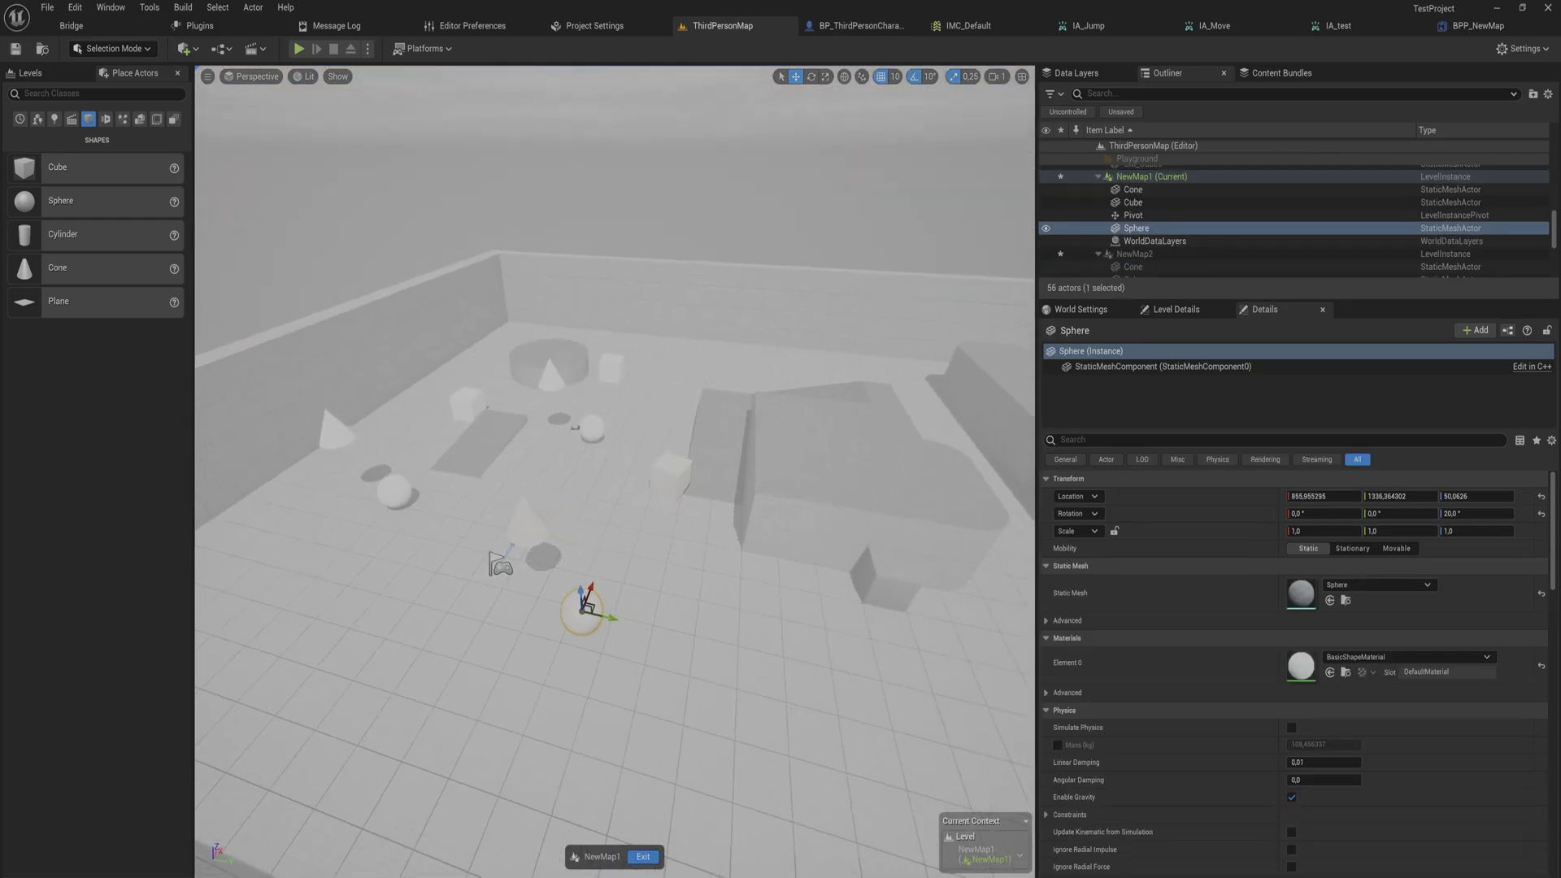
{"action": "right_click_drag", "start_coordinate": [614, 472], "coordinate": [695, 398]}
{"action": "key", "text": "w"}
{"action": "key", "text": "s"}
{"action": "left_click", "coordinate": [696, 398]}
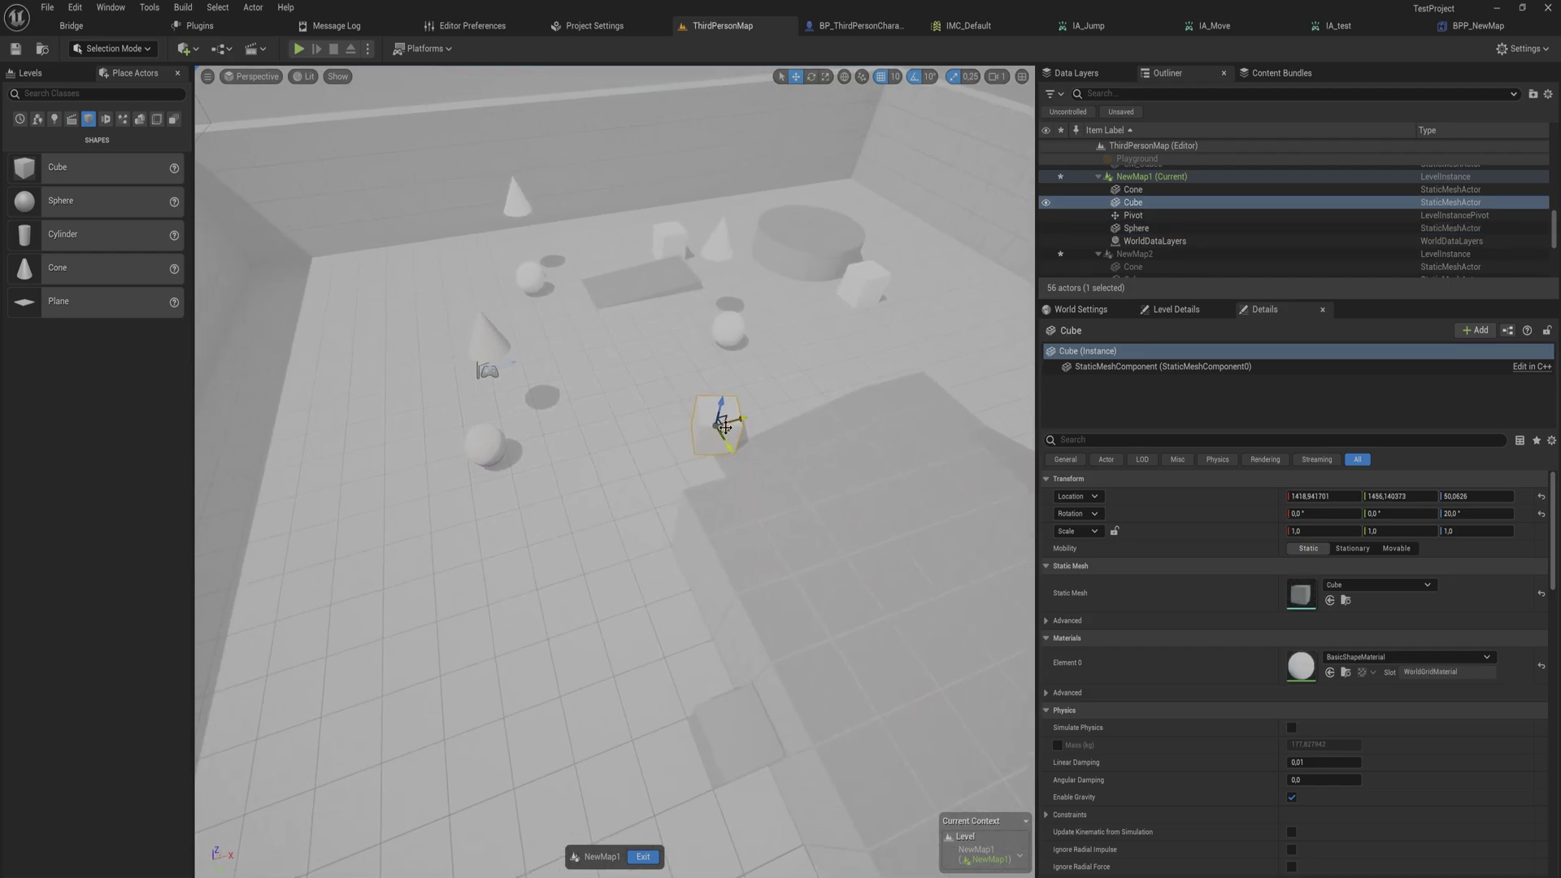
{"action": "left_click_drag", "start_coordinate": [724, 427], "coordinate": [418, 240]}
Raise the instance's sphere to about Z 470, exit level instance editing and save the changes
{"action": "left_click", "coordinate": [486, 446]}
{"action": "key", "text": "a"}
{"action": "right_click_drag", "start_coordinate": [418, 239], "coordinate": [618, 212]}
{"action": "key", "text": "s"}
{"action": "left_click", "coordinate": [648, 858]}
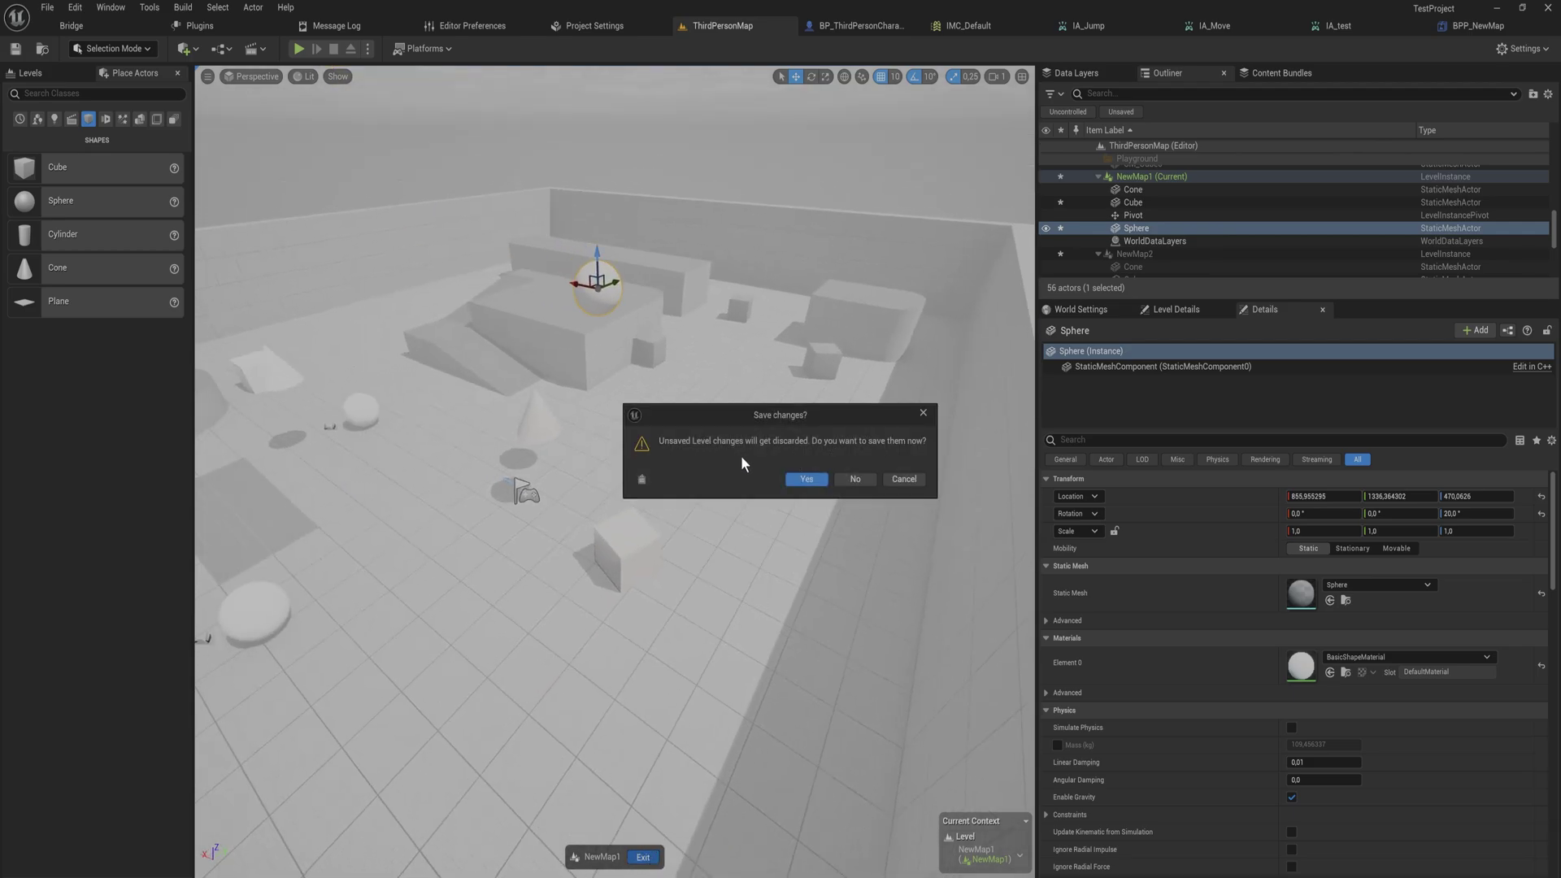
{"action": "left_click", "coordinate": [807, 482]}
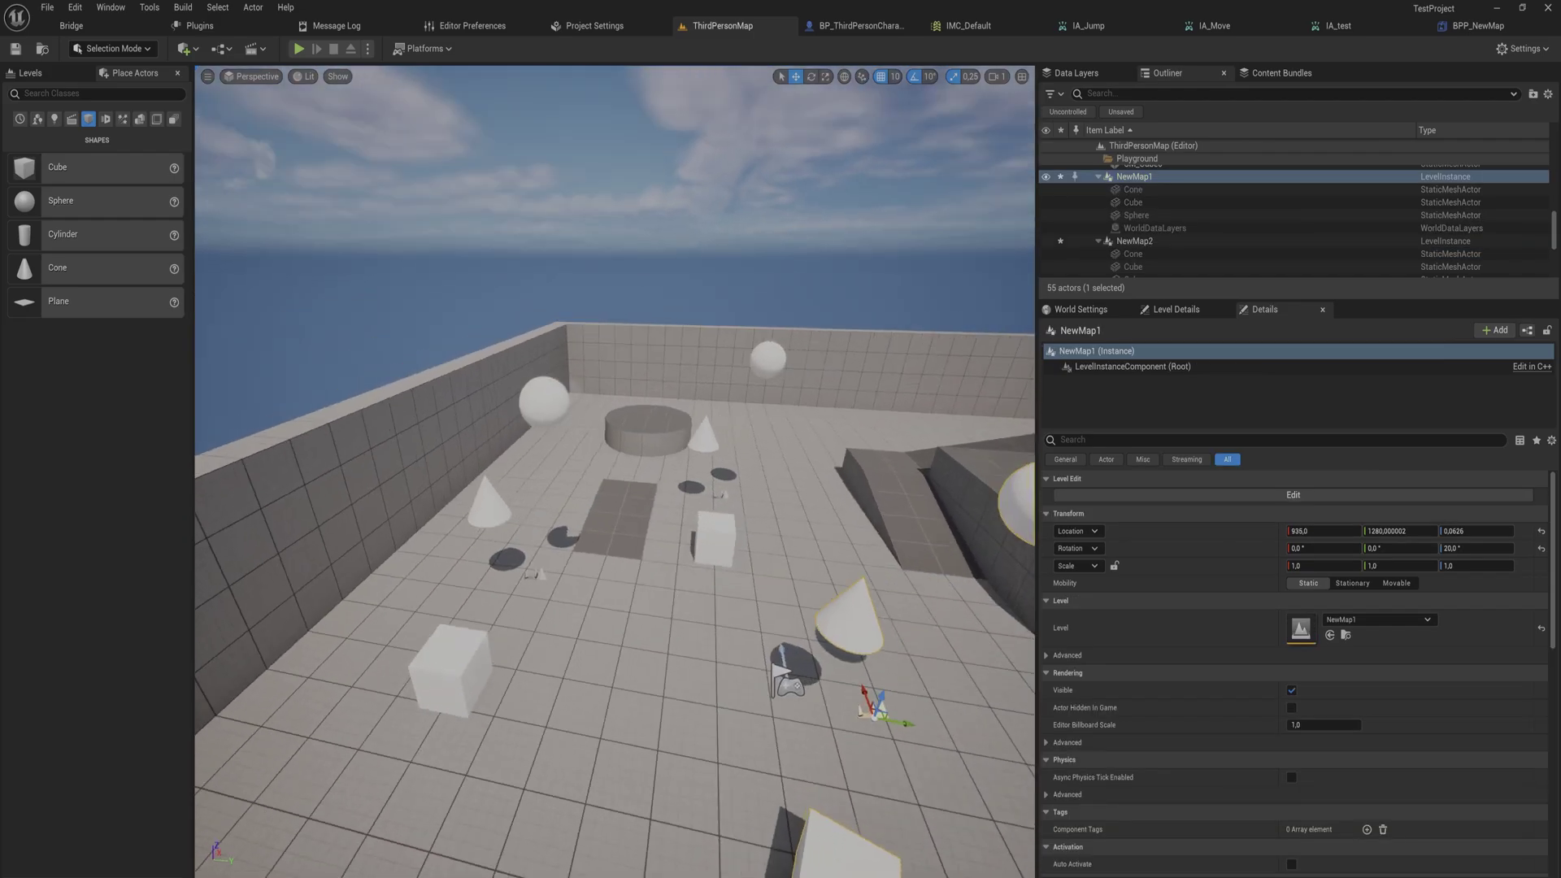
Examine each of the three NewMap1 level instances in ThirdPersonMap to compare their shape arrangement after the edit
{"action": "key", "text": "d"}
{"action": "right_click_drag", "start_coordinate": [807, 481], "coordinate": [555, 481]}
{"action": "left_click", "coordinate": [529, 422]}
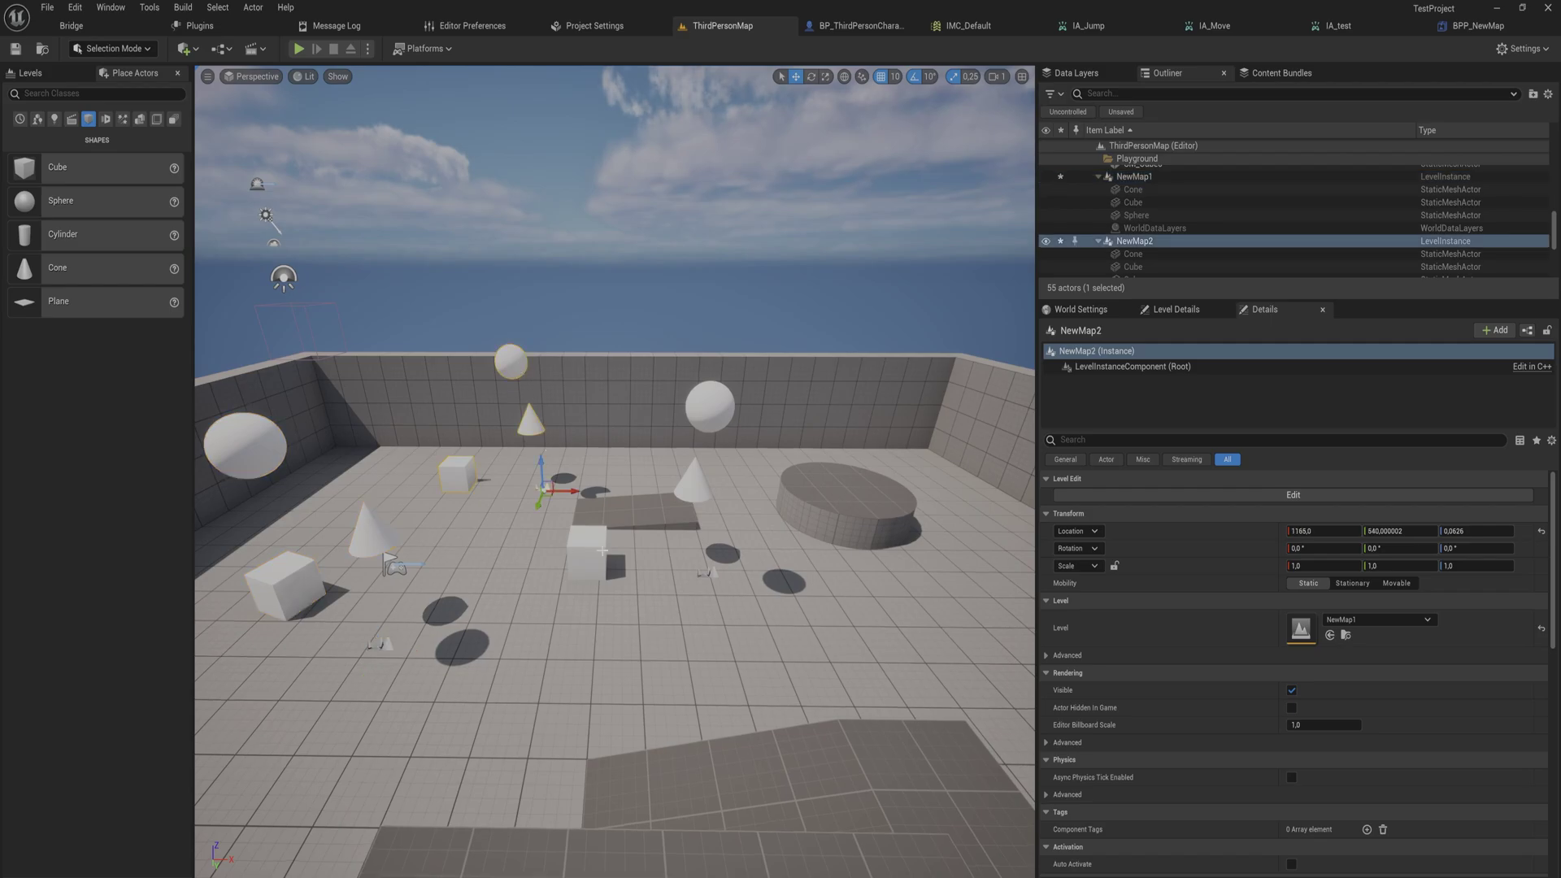
{"action": "left_click", "coordinate": [694, 481]}
{"action": "key", "text": "a"}
{"action": "right_click_drag", "start_coordinate": [694, 481], "coordinate": [800, 481]}
{"action": "left_click", "coordinate": [725, 455]}
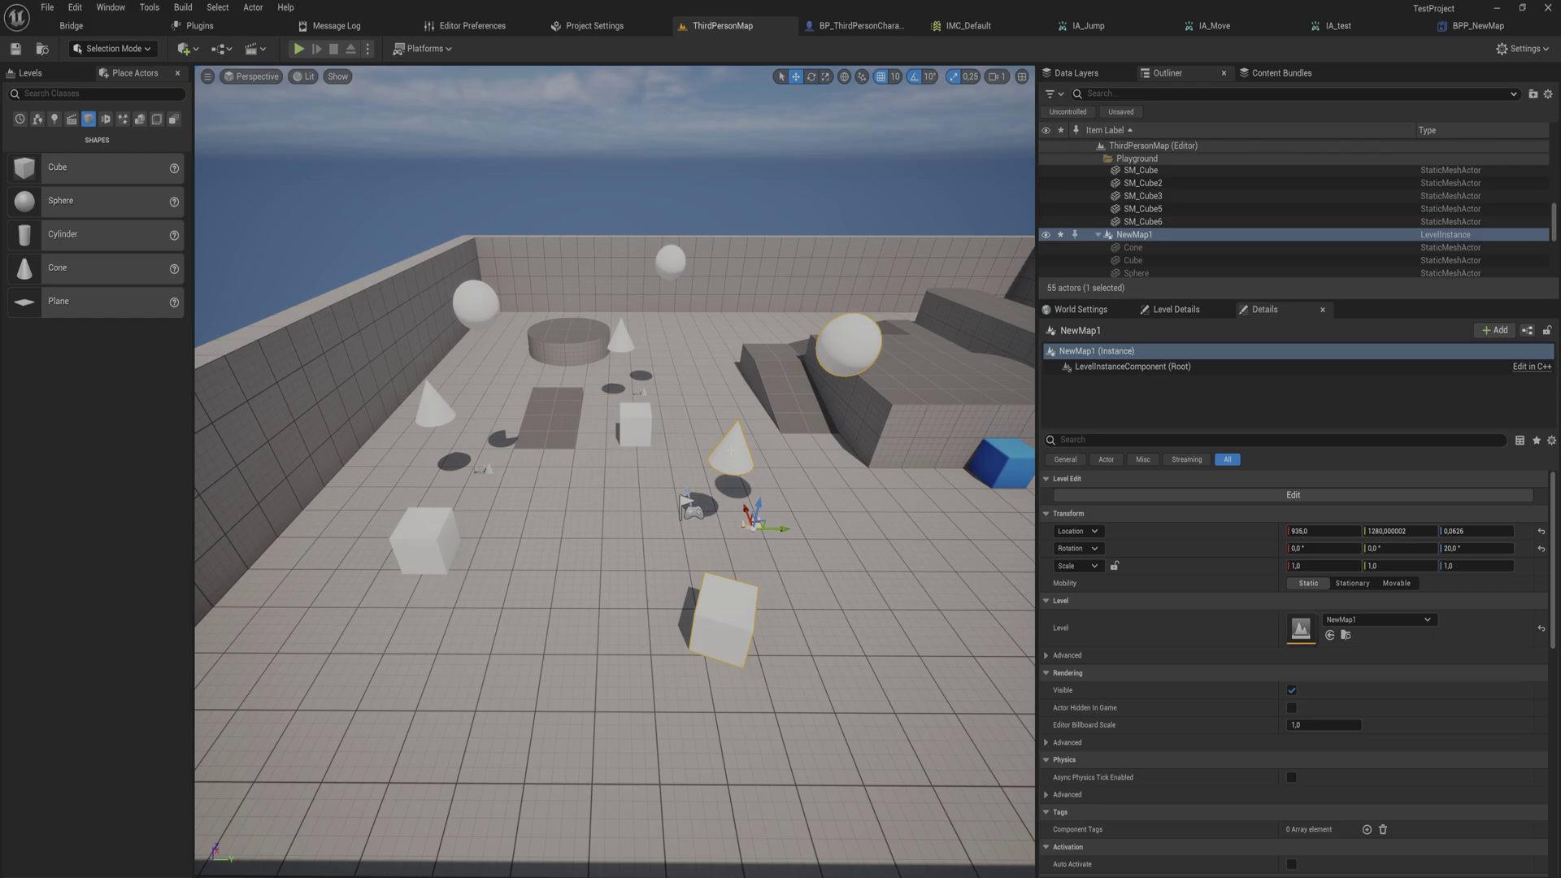
{"action": "left_click", "coordinate": [635, 423]}
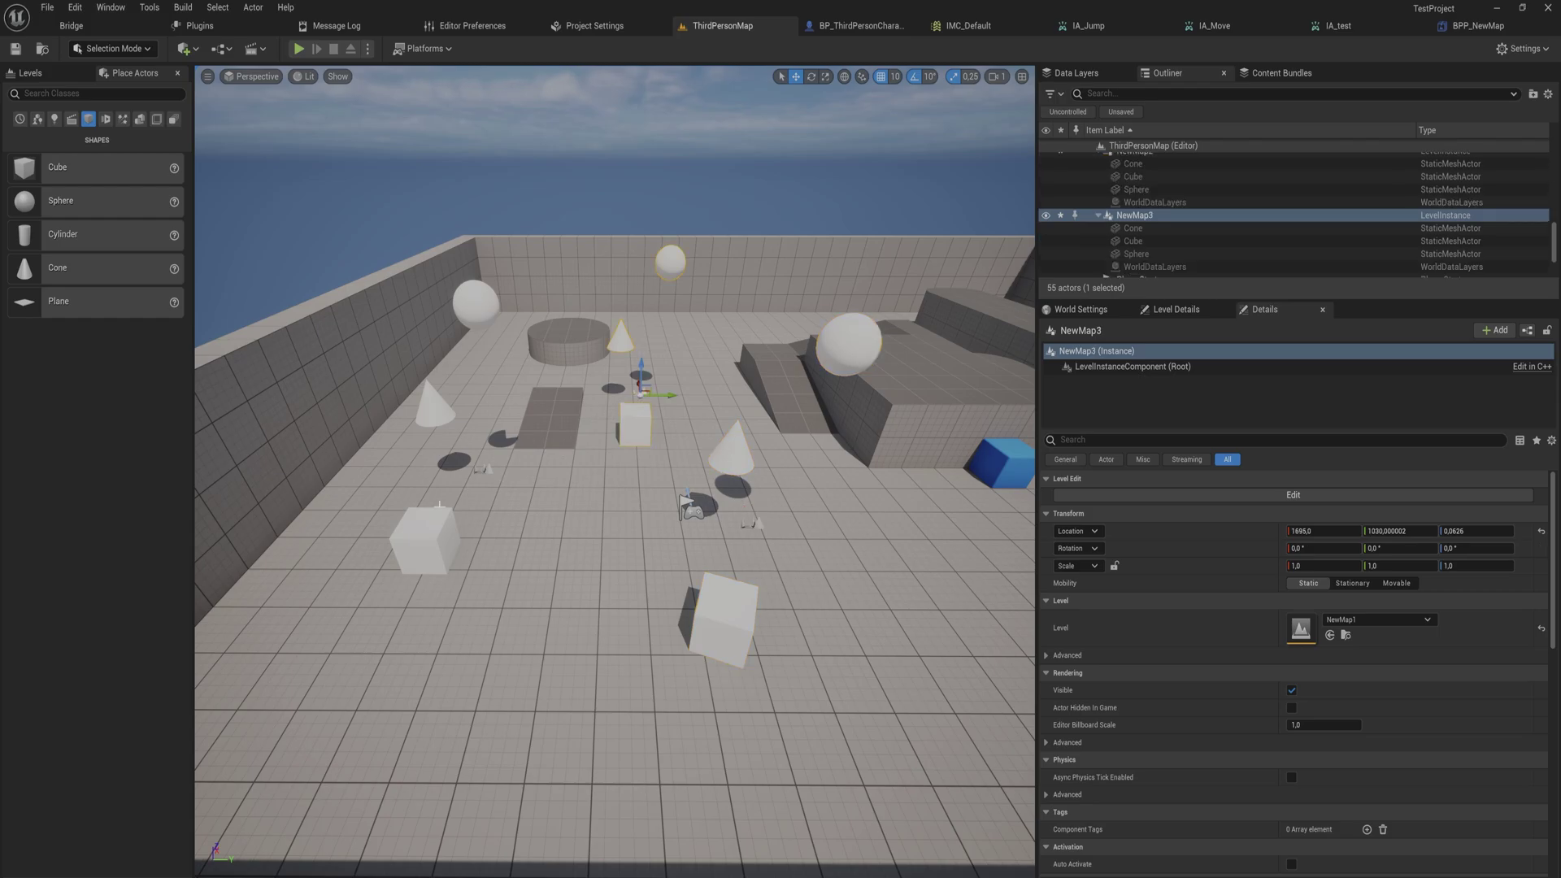
{"action": "left_click", "coordinate": [493, 472]}
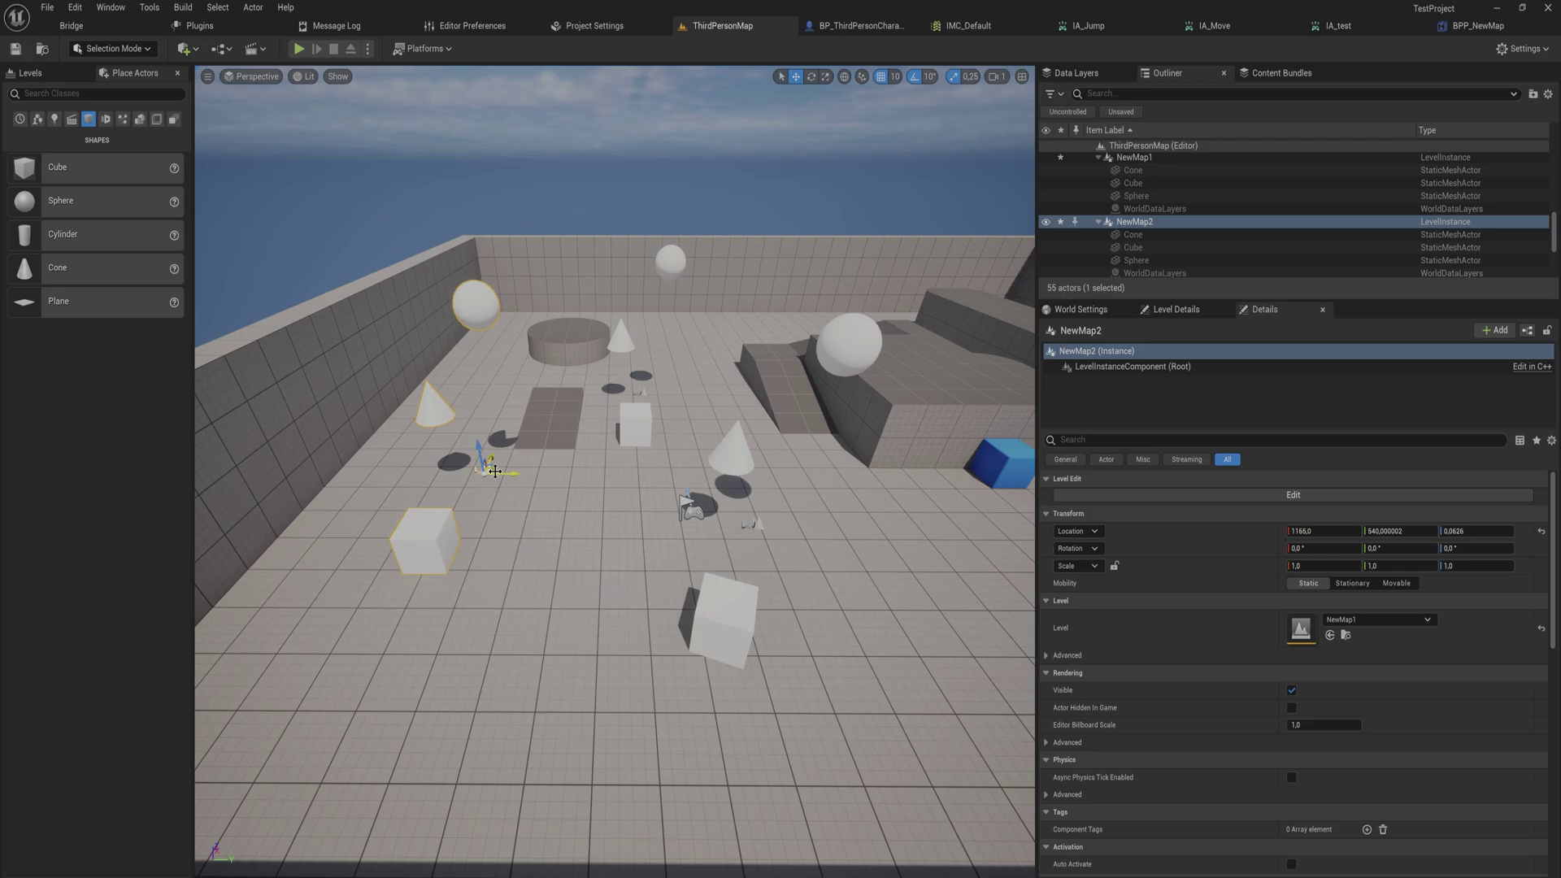
{"action": "right_click", "coordinate": [655, 424]}
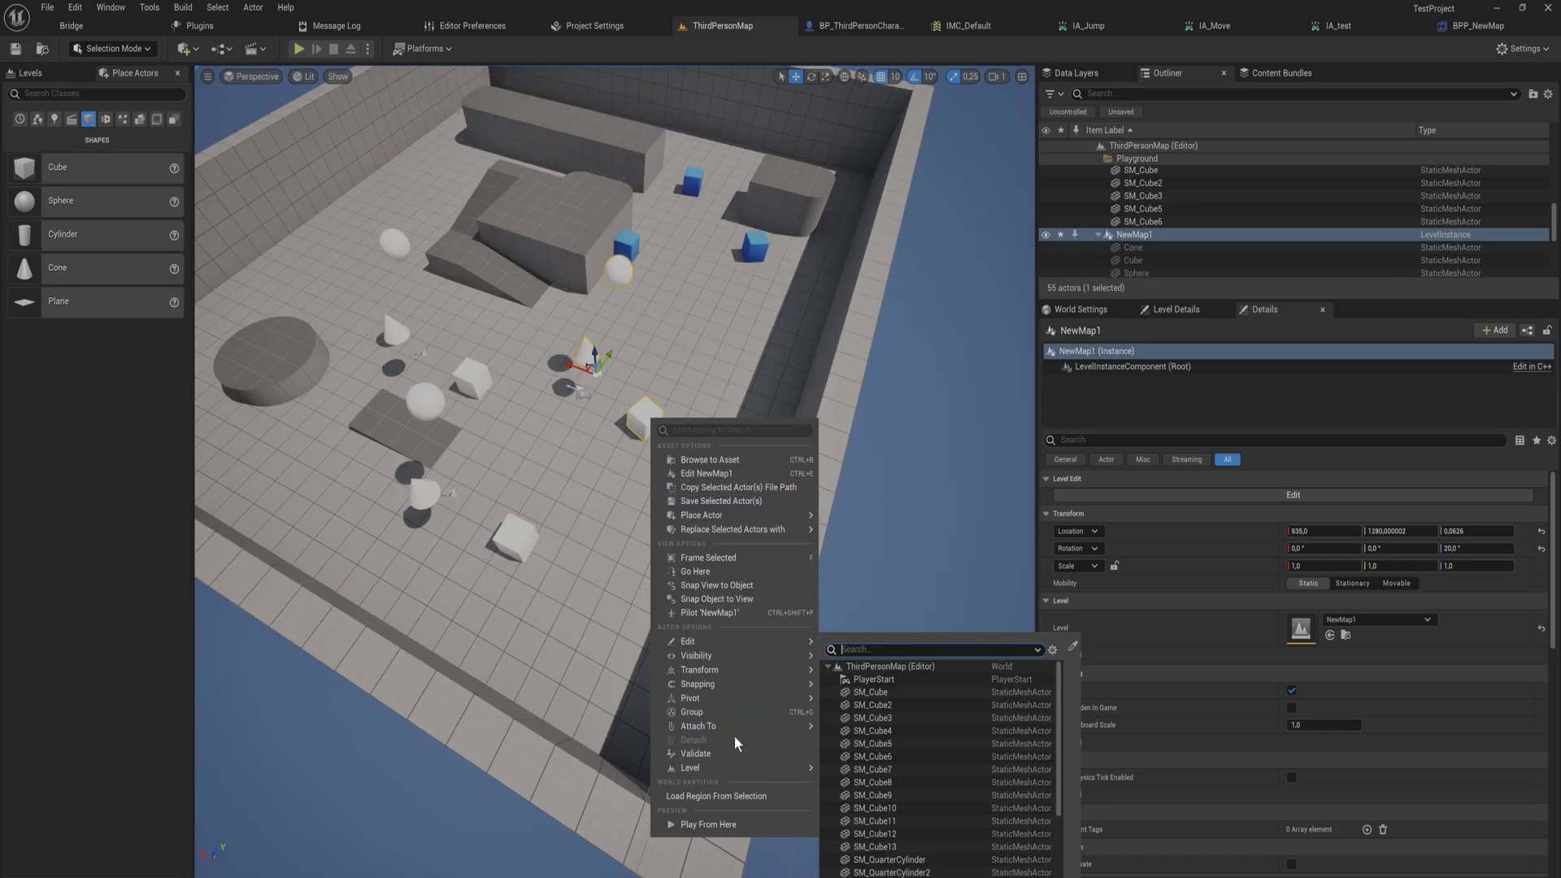
{"action": "mouse_move", "coordinate": [750, 766]}
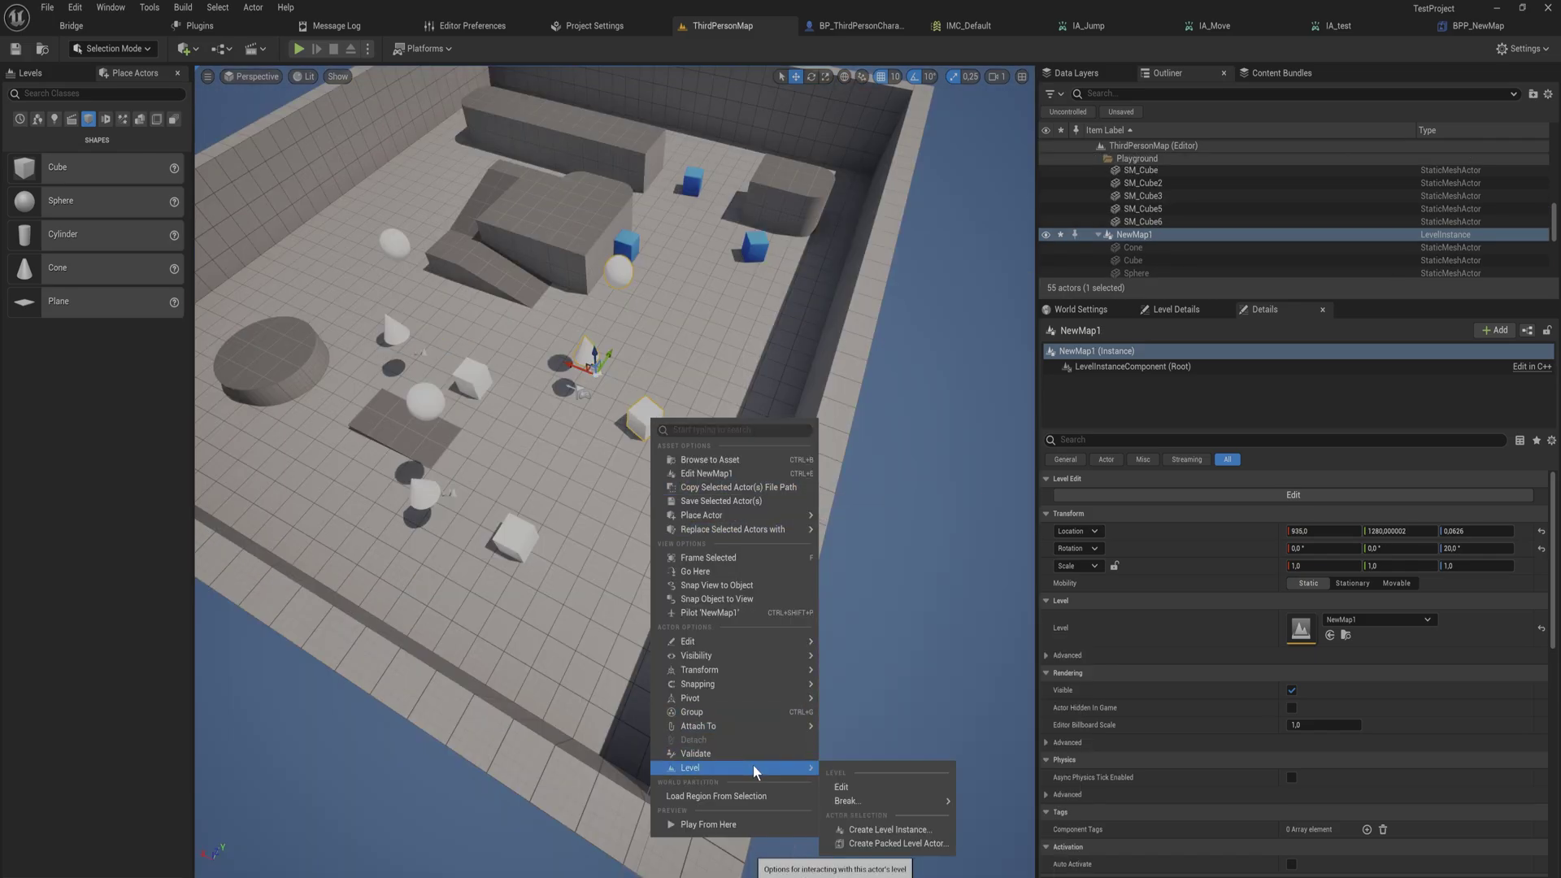
{"action": "mouse_move", "coordinate": [910, 805]}
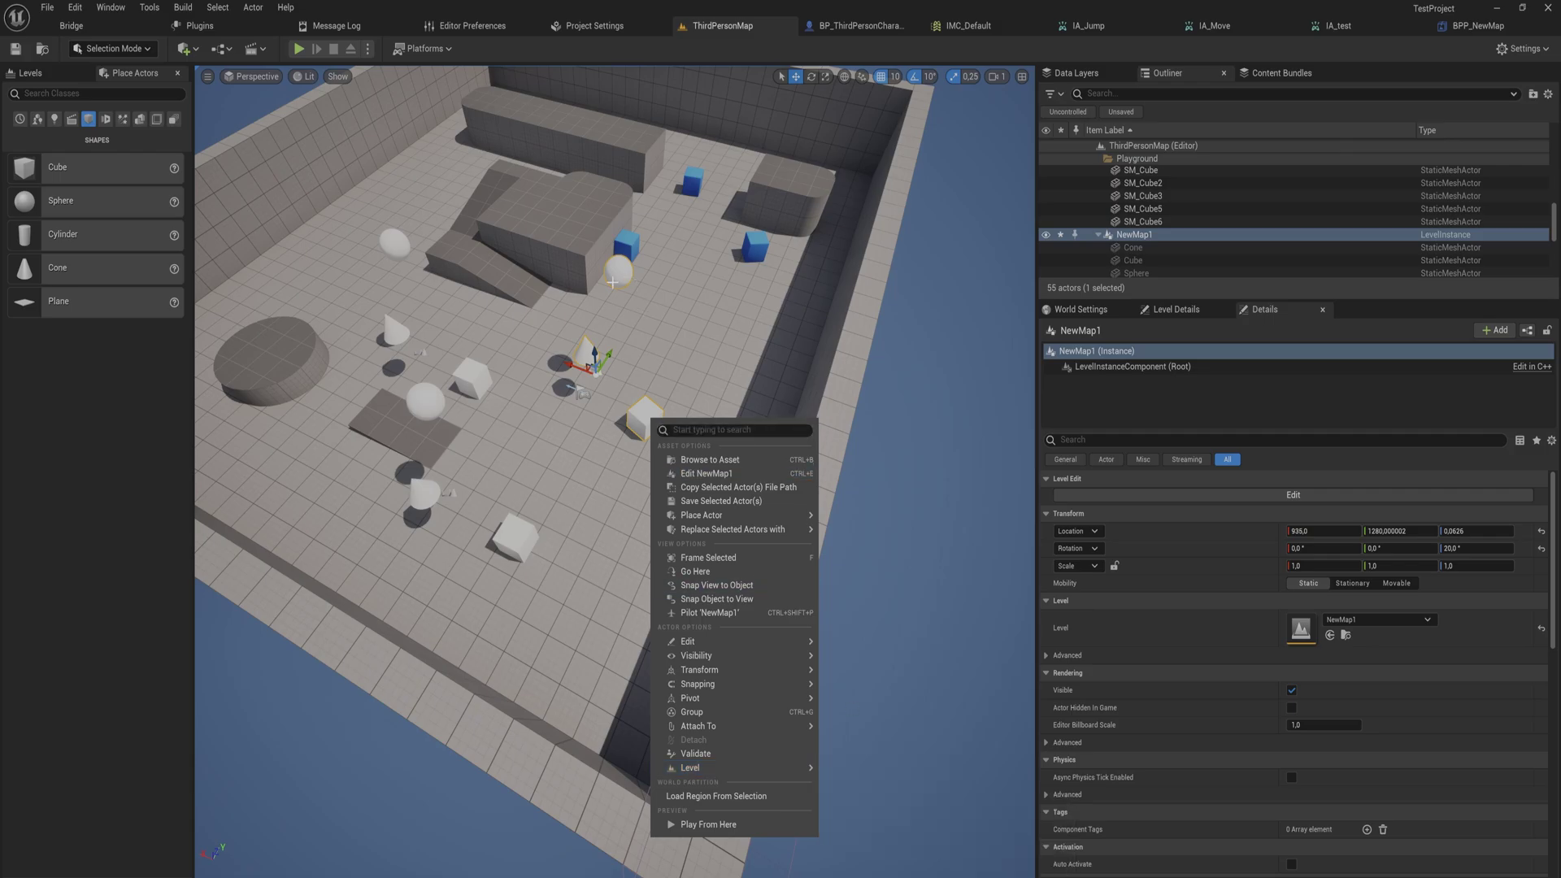
{"action": "mouse_move", "coordinate": [732, 530]}
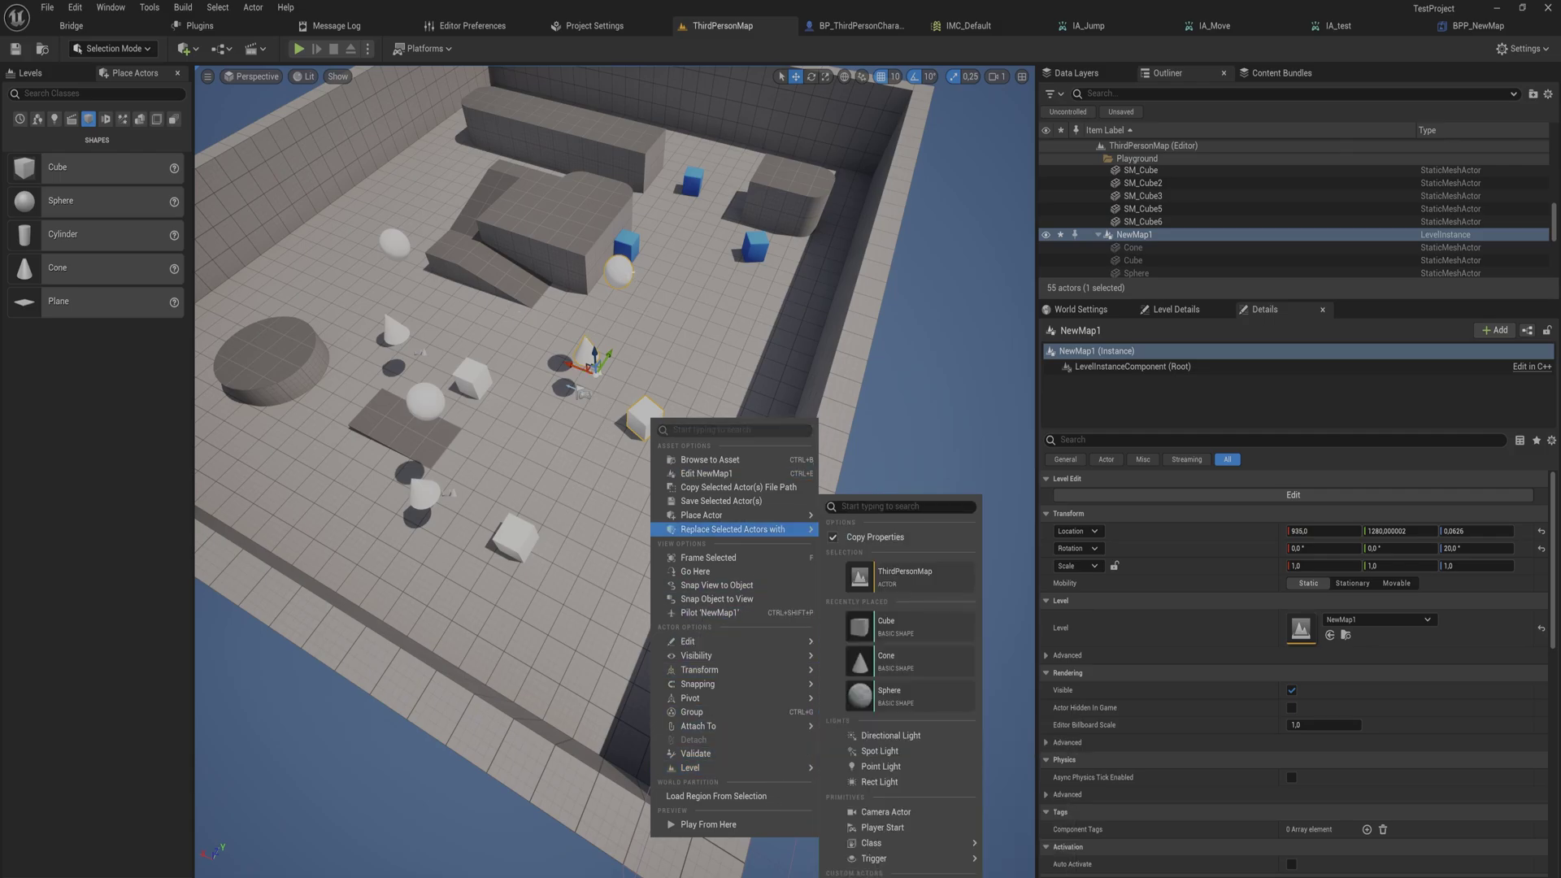
Move the original NewMap1 instance along Y to about 1400 and compare it with the other two copies
{"action": "mouse_move", "coordinate": [610, 348]}
{"action": "left_mouse_down"}
{"action": "mouse_move", "coordinate": [639, 300]}
{"action": "mouse_move", "coordinate": [640, 347]}
{"action": "left_mouse_up"}
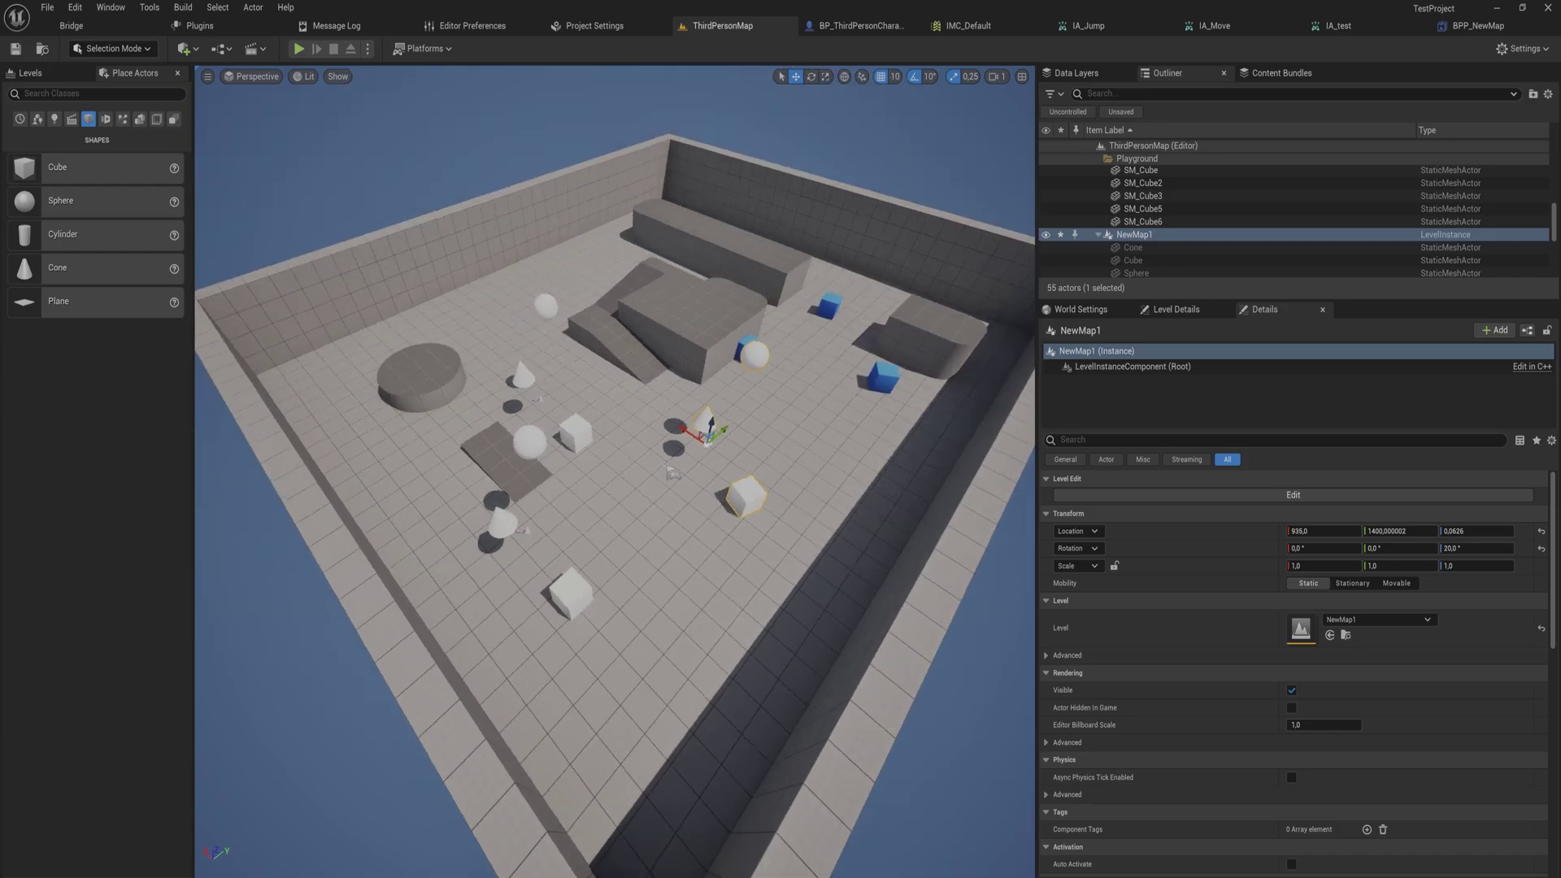
{"action": "left_click", "coordinate": [576, 434]}
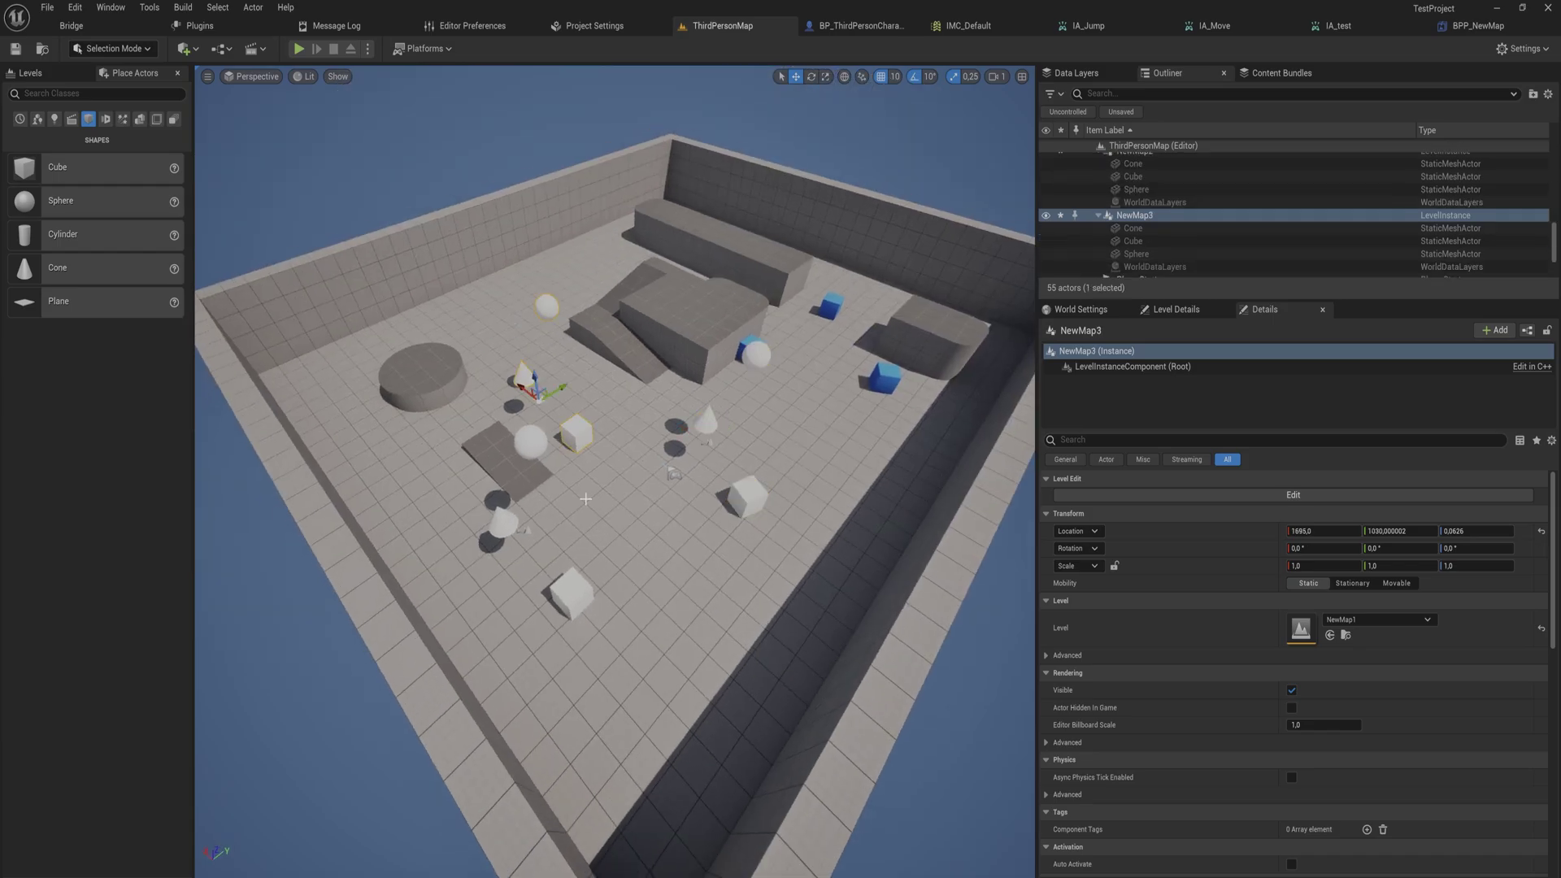
{"action": "left_click", "coordinate": [575, 584]}
{"action": "mouse_move", "coordinate": [575, 584]}
{"action": "right_mouse_down"}
{"action": "mouse_move", "coordinate": [610, 455]}
{"action": "mouse_move", "coordinate": [575, 569]}
{"action": "right_mouse_up"}
{"action": "key", "text": "w"}
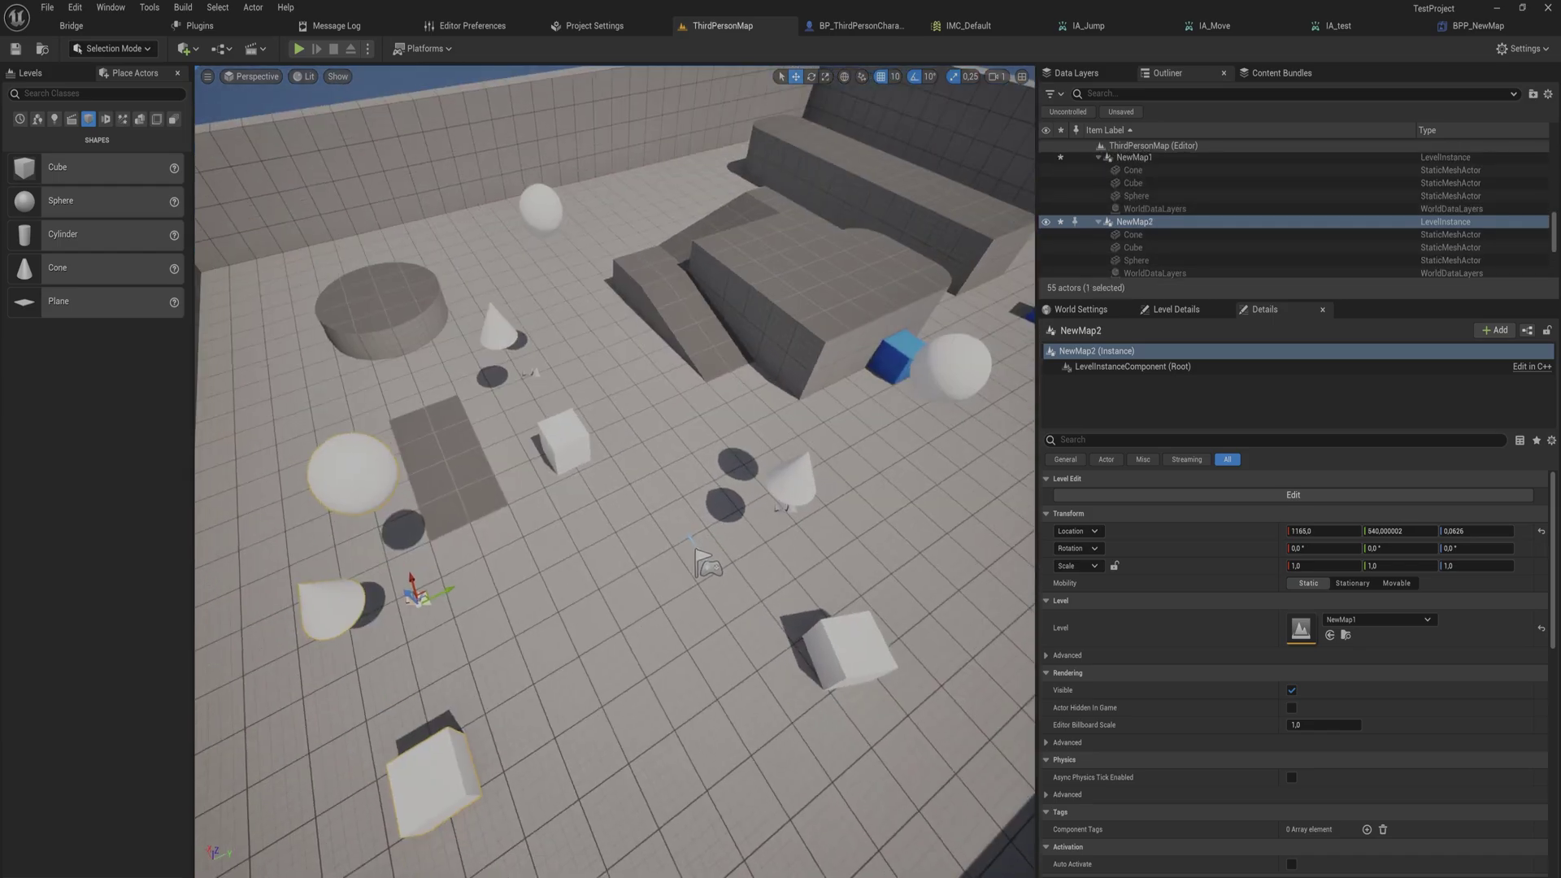
{"action": "scroll", "coordinate": [566, 561], "scroll_direction": "down", "scroll_amount": 10}
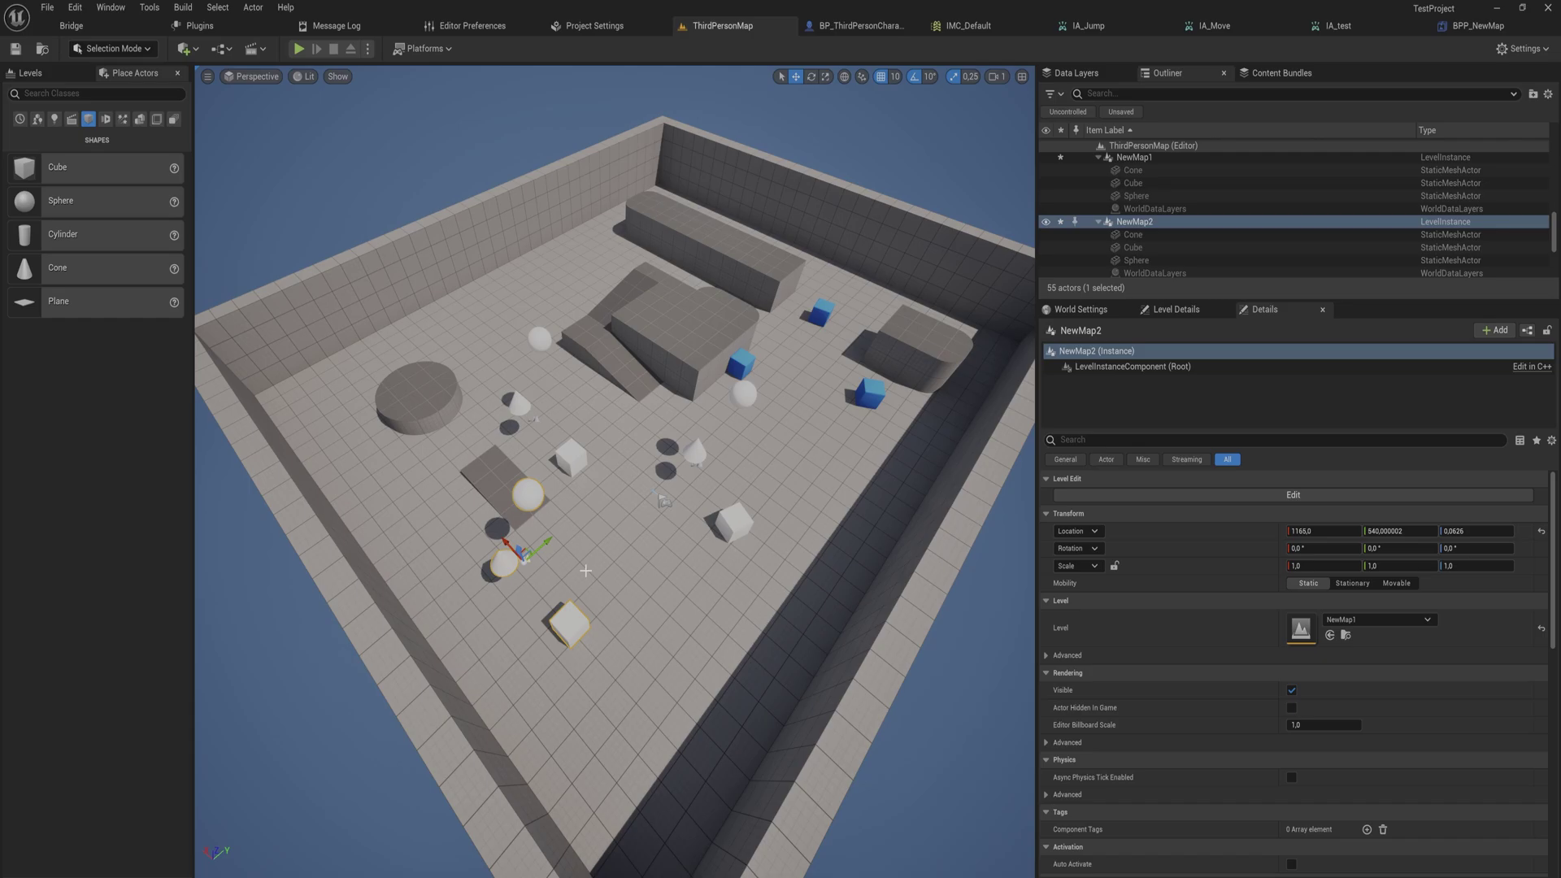
{"action": "right_click_drag", "start_coordinate": [593, 574], "coordinate": [638, 566]}
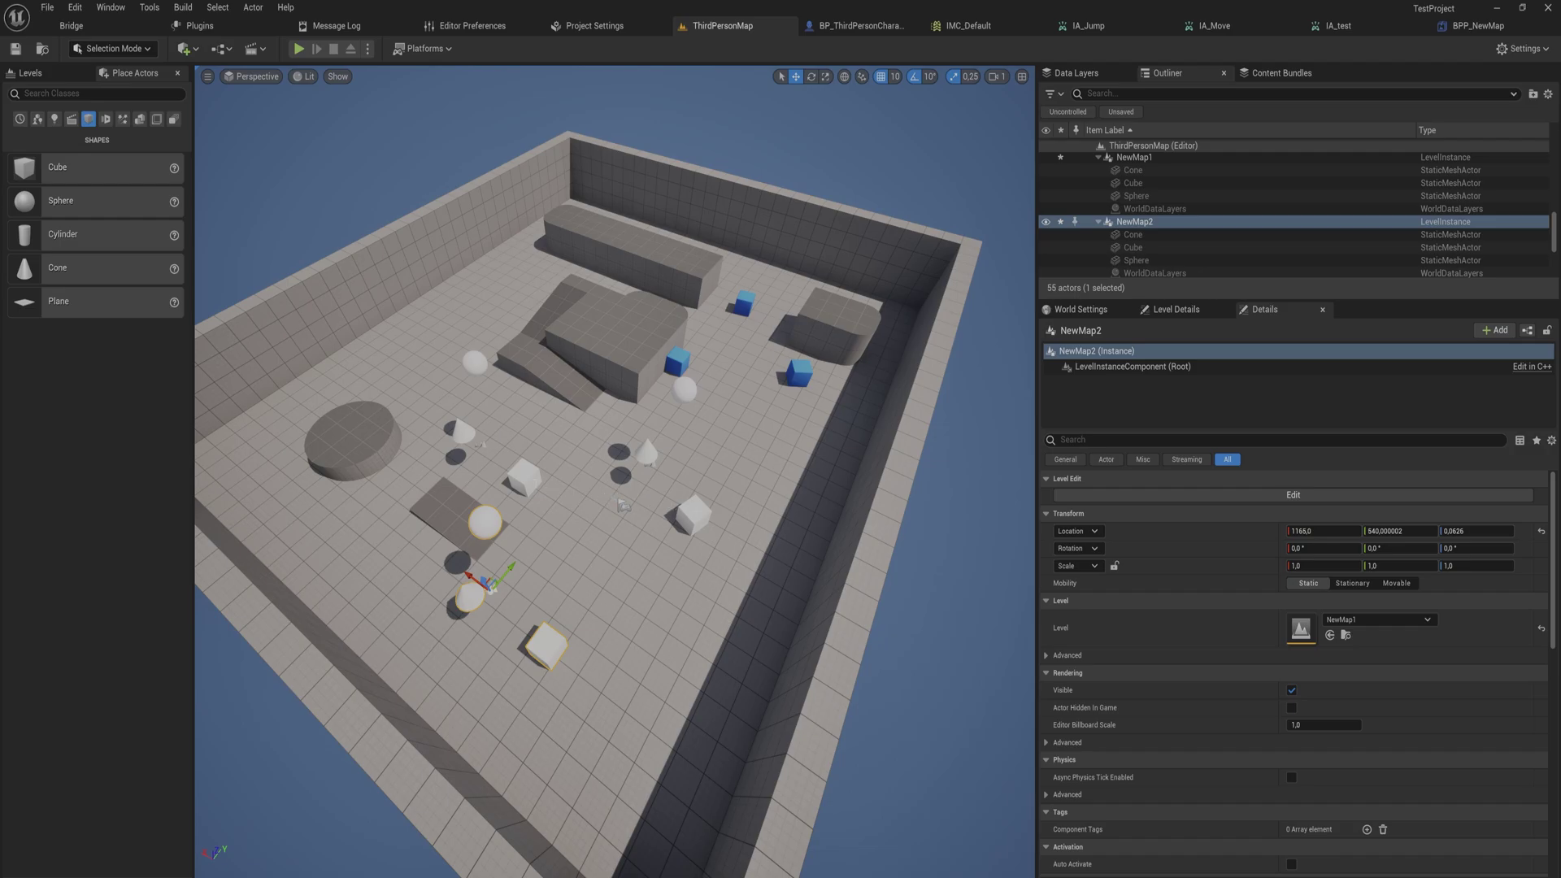
Open the rotated original NewMap1 level instance for in-place editing
{"action": "left_click", "coordinate": [533, 480]}
{"action": "left_click", "coordinate": [647, 452]}
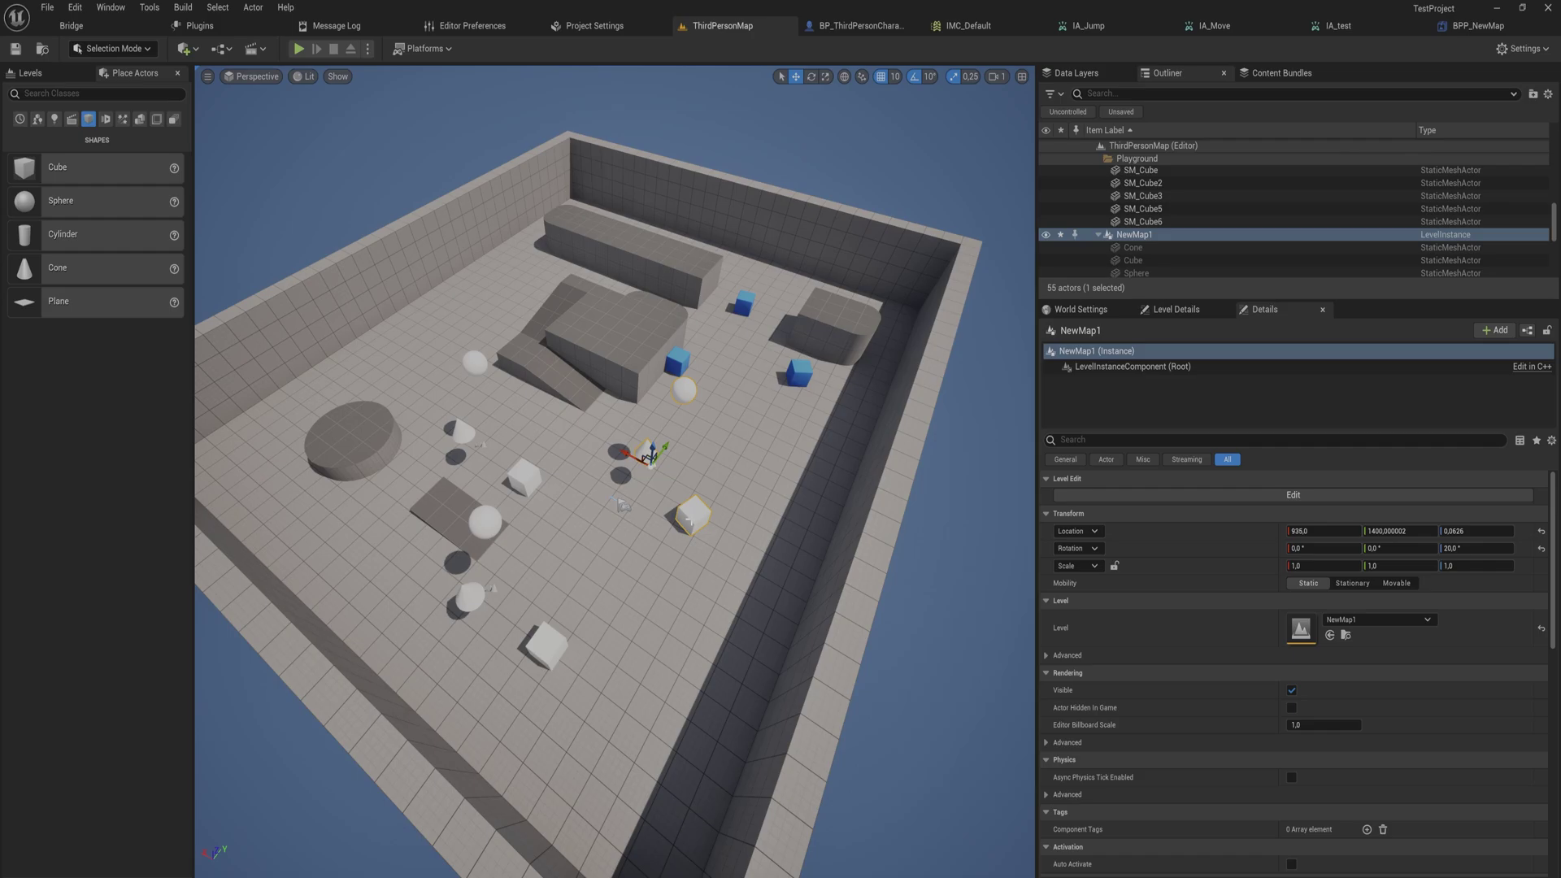
{"action": "key", "text": "w"}
{"action": "right_click_drag", "start_coordinate": [689, 521], "coordinate": [717, 421]}
{"action": "key", "text": "w"}
{"action": "key", "text": "s"}
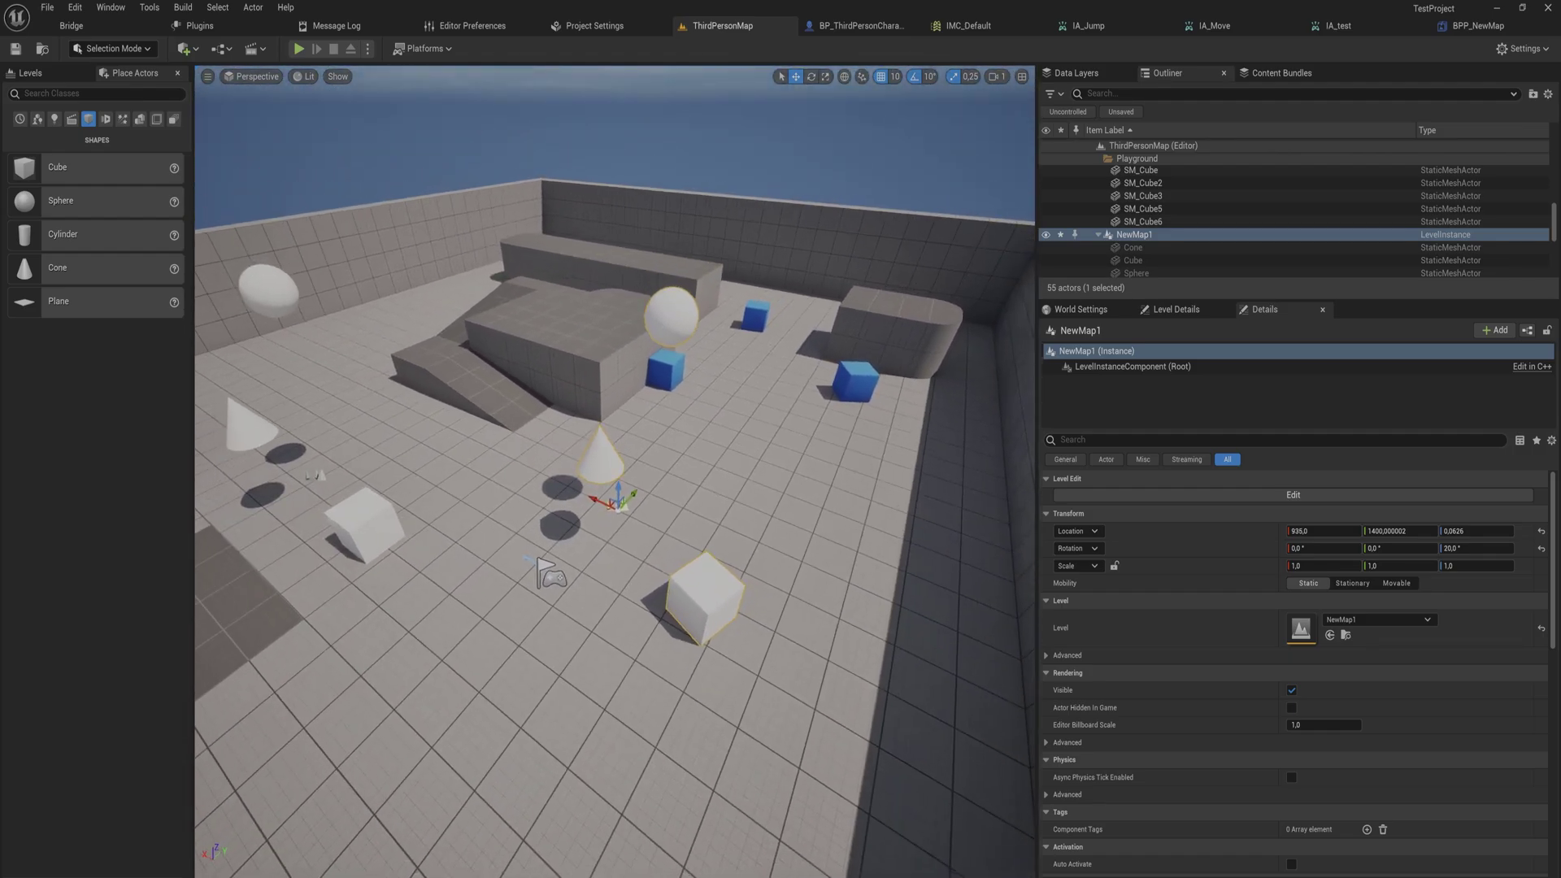
{"action": "right_click", "coordinate": [700, 153]}
{"action": "mouse_move", "coordinate": [831, 499]}
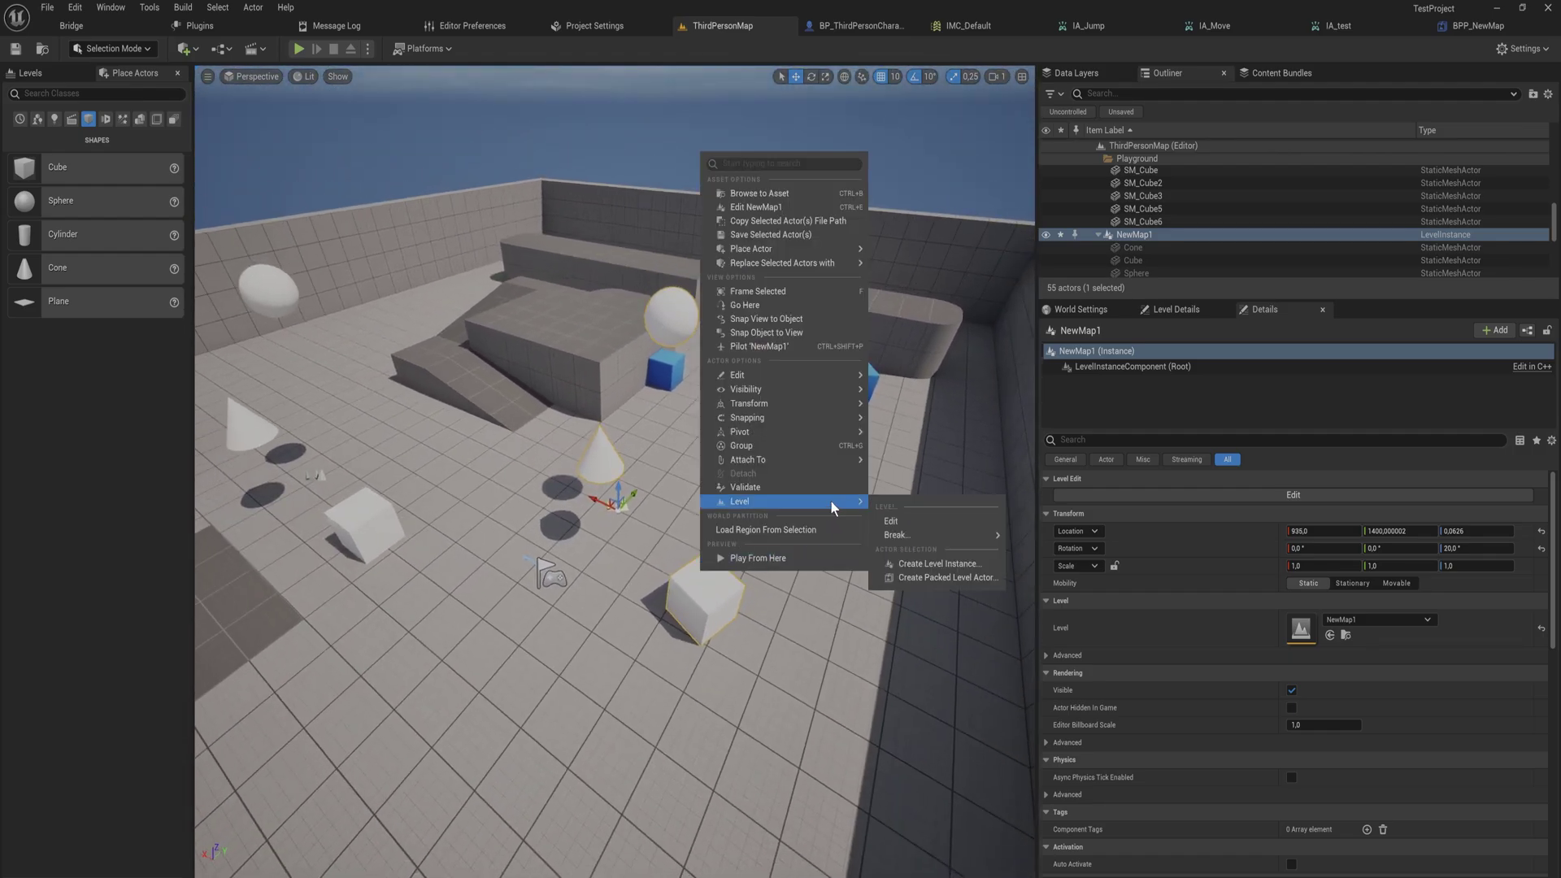
{"action": "left_click", "coordinate": [920, 515]}
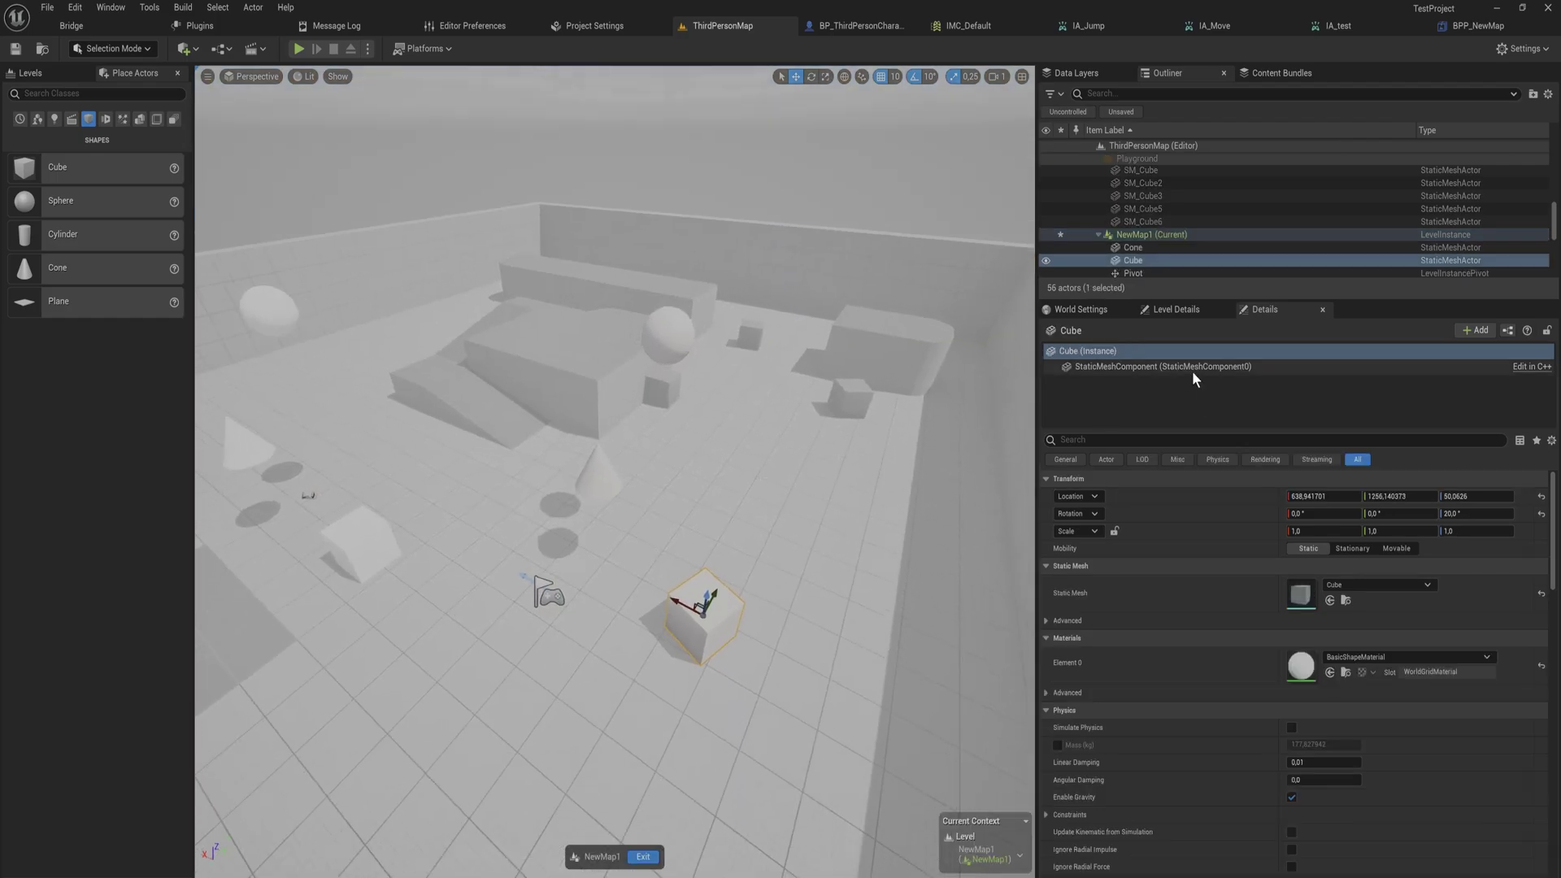
Enable Simulate Physics on the instance's cube, cone and sphere together, and exit level instance editing
{"action": "scroll", "coordinate": [1216, 668], "scroll_direction": "down", "scroll_amount": 3}
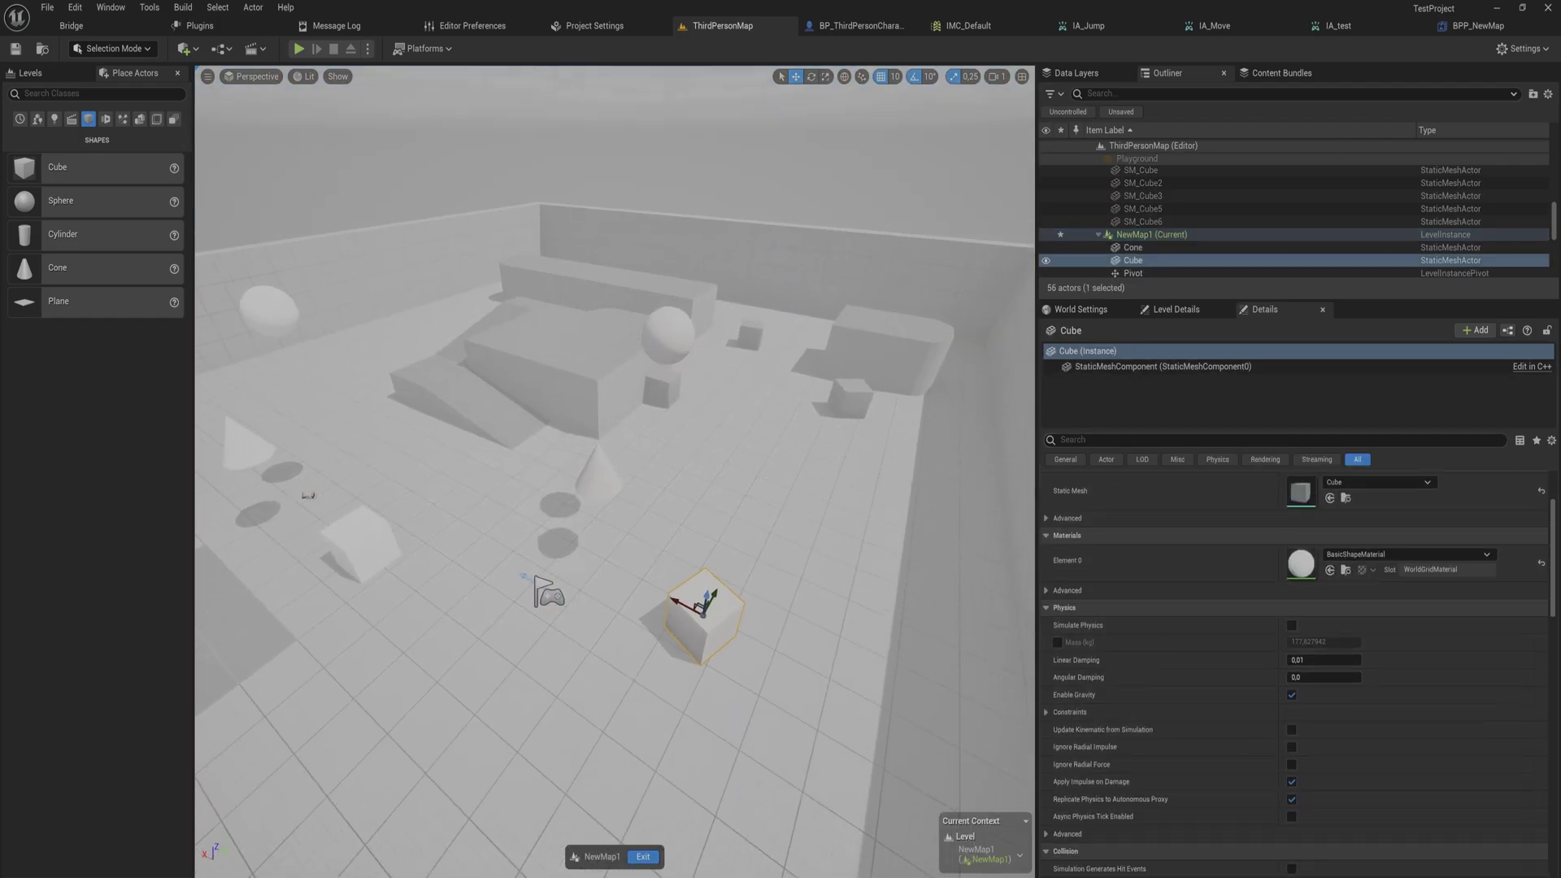
{"action": "left_click", "coordinate": [598, 475], "text": "ctrl"}
{"action": "left_click", "coordinate": [668, 335], "text": "ctrl"}
{"action": "scroll", "coordinate": [1208, 693], "scroll_direction": "down", "scroll_amount": 2}
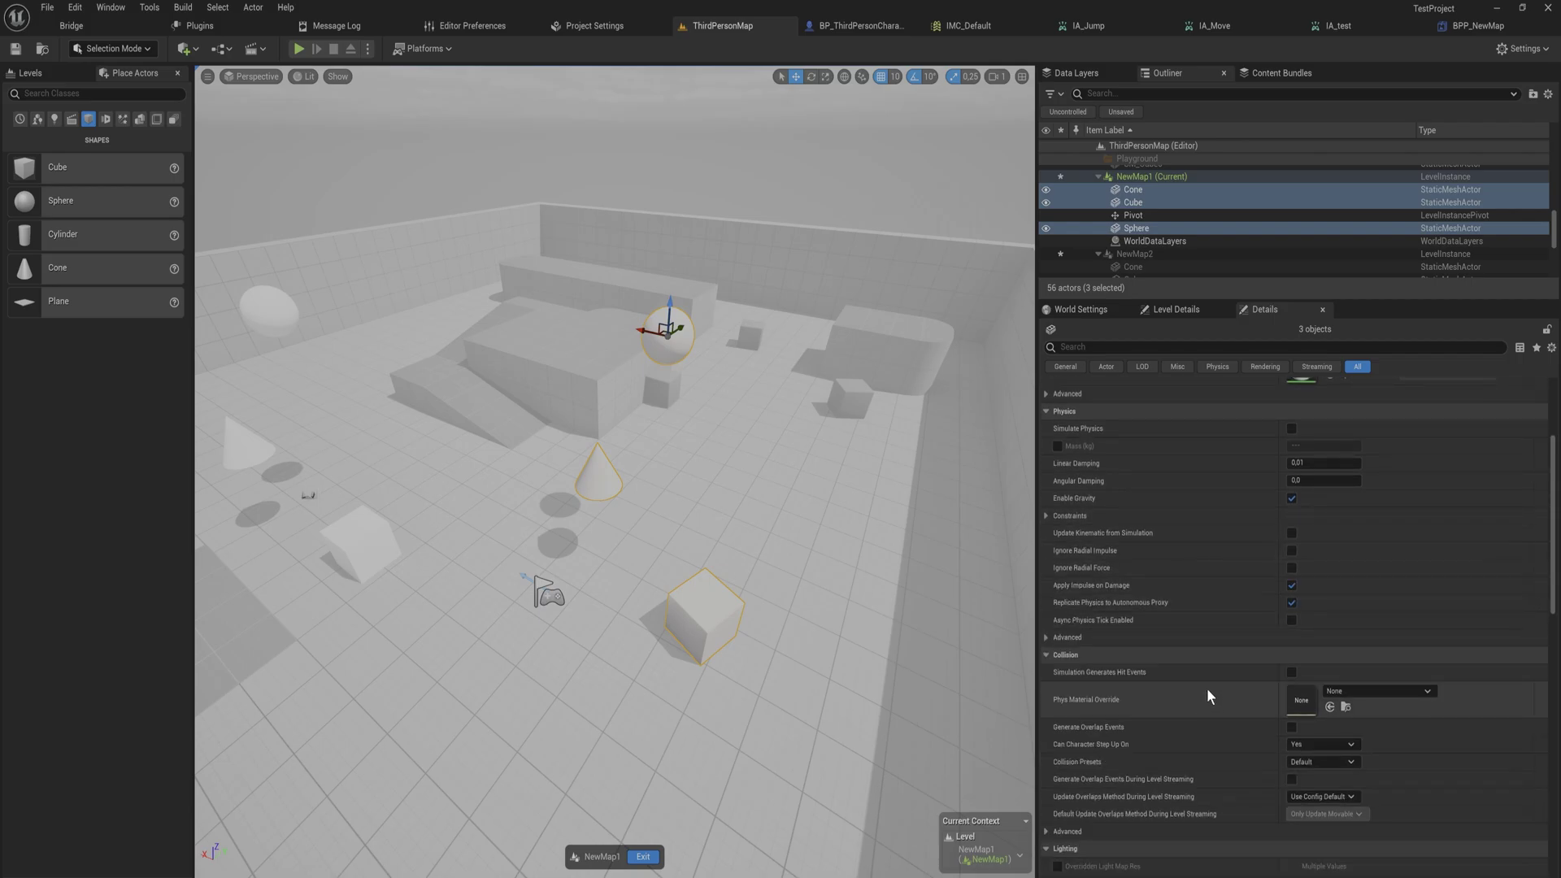
{"action": "left_click", "coordinate": [1291, 428]}
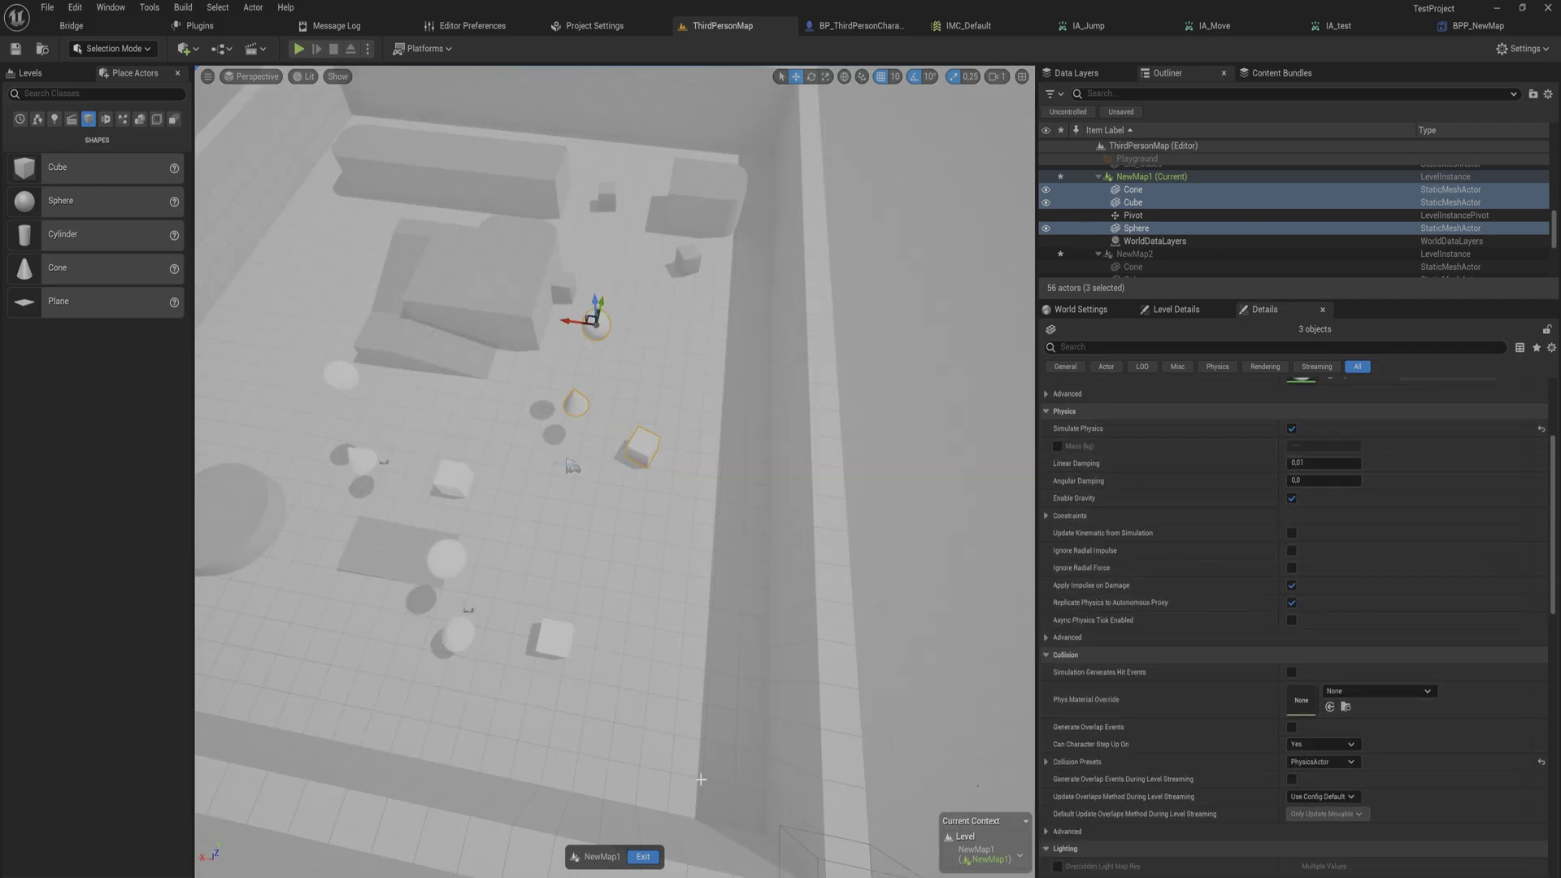
{"action": "left_click", "coordinate": [643, 856]}
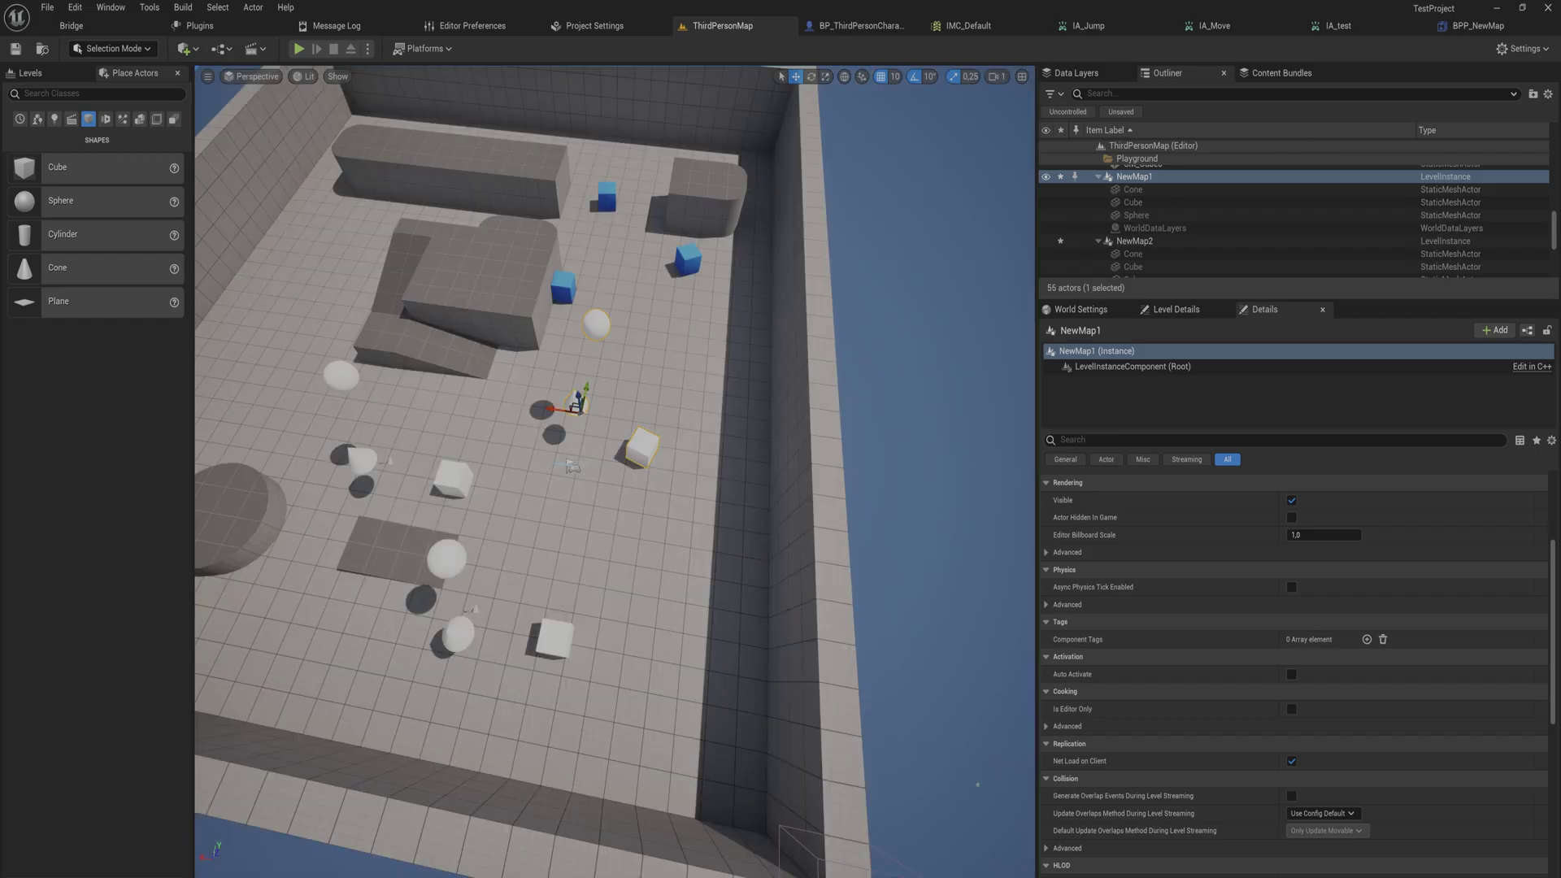
Move the original NewMap1 instance over the large ramped block and raise it so its cone sits above the block
{"action": "left_click", "coordinate": [362, 460]}
{"action": "mouse_move", "coordinate": [718, 413]}
{"action": "right_mouse_down"}
{"action": "mouse_move", "coordinate": [724, 350]}
{"action": "mouse_move", "coordinate": [845, 423]}
{"action": "mouse_move", "coordinate": [718, 413]}
{"action": "right_mouse_up"}
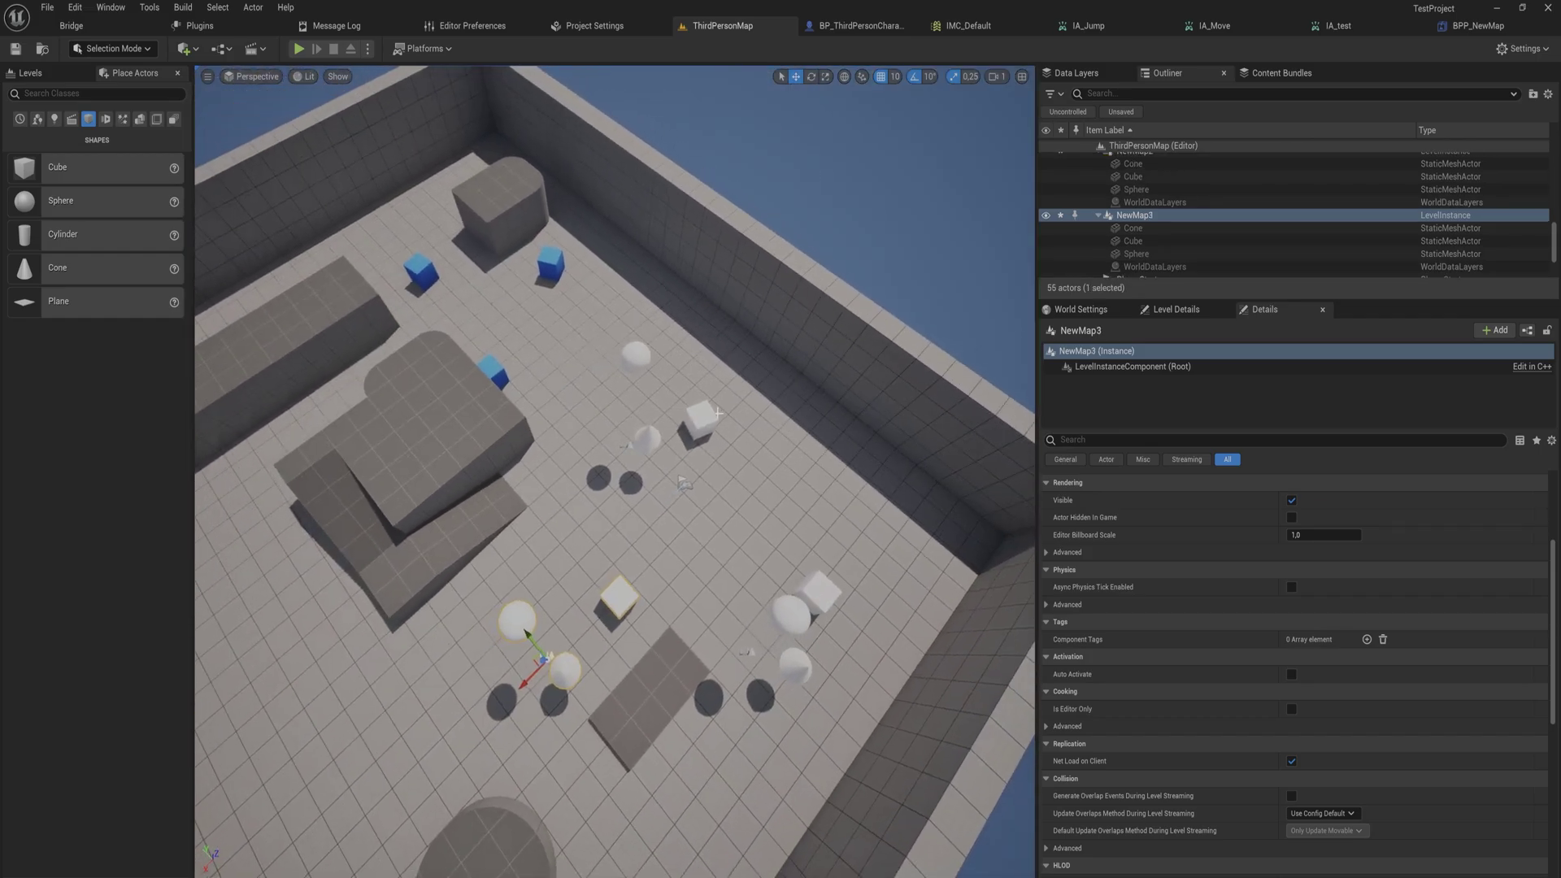
{"action": "left_click", "coordinate": [649, 439]}
{"action": "left_click_drag", "start_coordinate": [618, 445], "coordinate": [476, 431]}
{"action": "mouse_move", "coordinate": [625, 457]}
{"action": "right_mouse_down"}
{"action": "mouse_move", "coordinate": [622, 431]}
{"action": "mouse_move", "coordinate": [553, 410]}
{"action": "mouse_move", "coordinate": [625, 458]}
{"action": "right_mouse_up"}
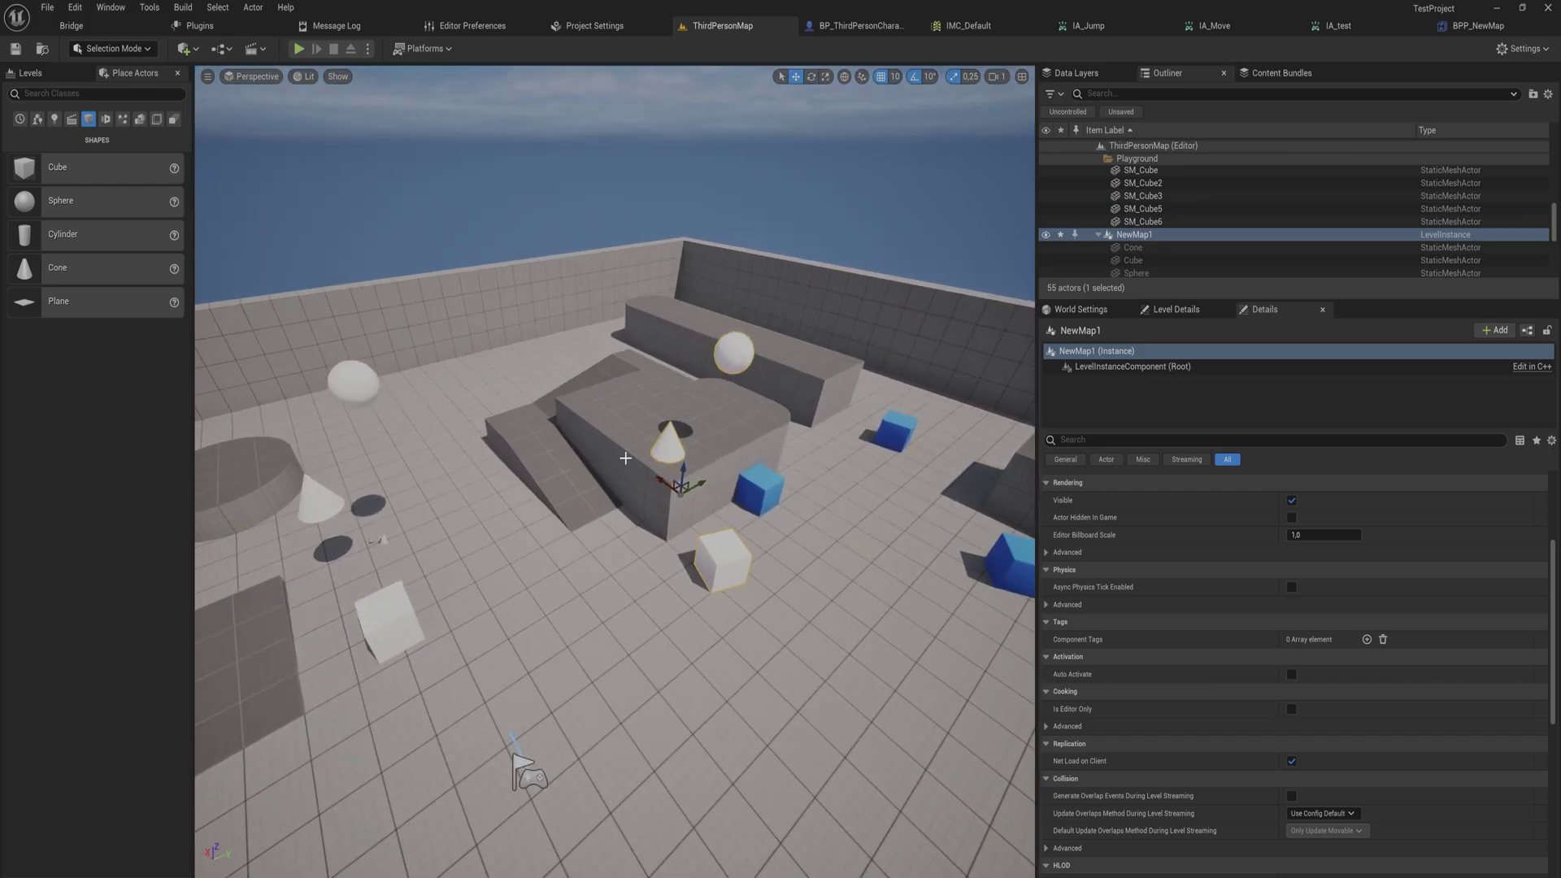
{"action": "scroll", "coordinate": [625, 458], "scroll_direction": "up", "scroll_amount": 2}
{"action": "left_click_drag", "start_coordinate": [695, 470], "coordinate": [701, 413]}
Move the NewMap3 instance over the round platform so its cone sits above it
{"action": "right_click_drag", "start_coordinate": [701, 413], "coordinate": [634, 423]}
{"action": "left_click", "coordinate": [633, 446]}
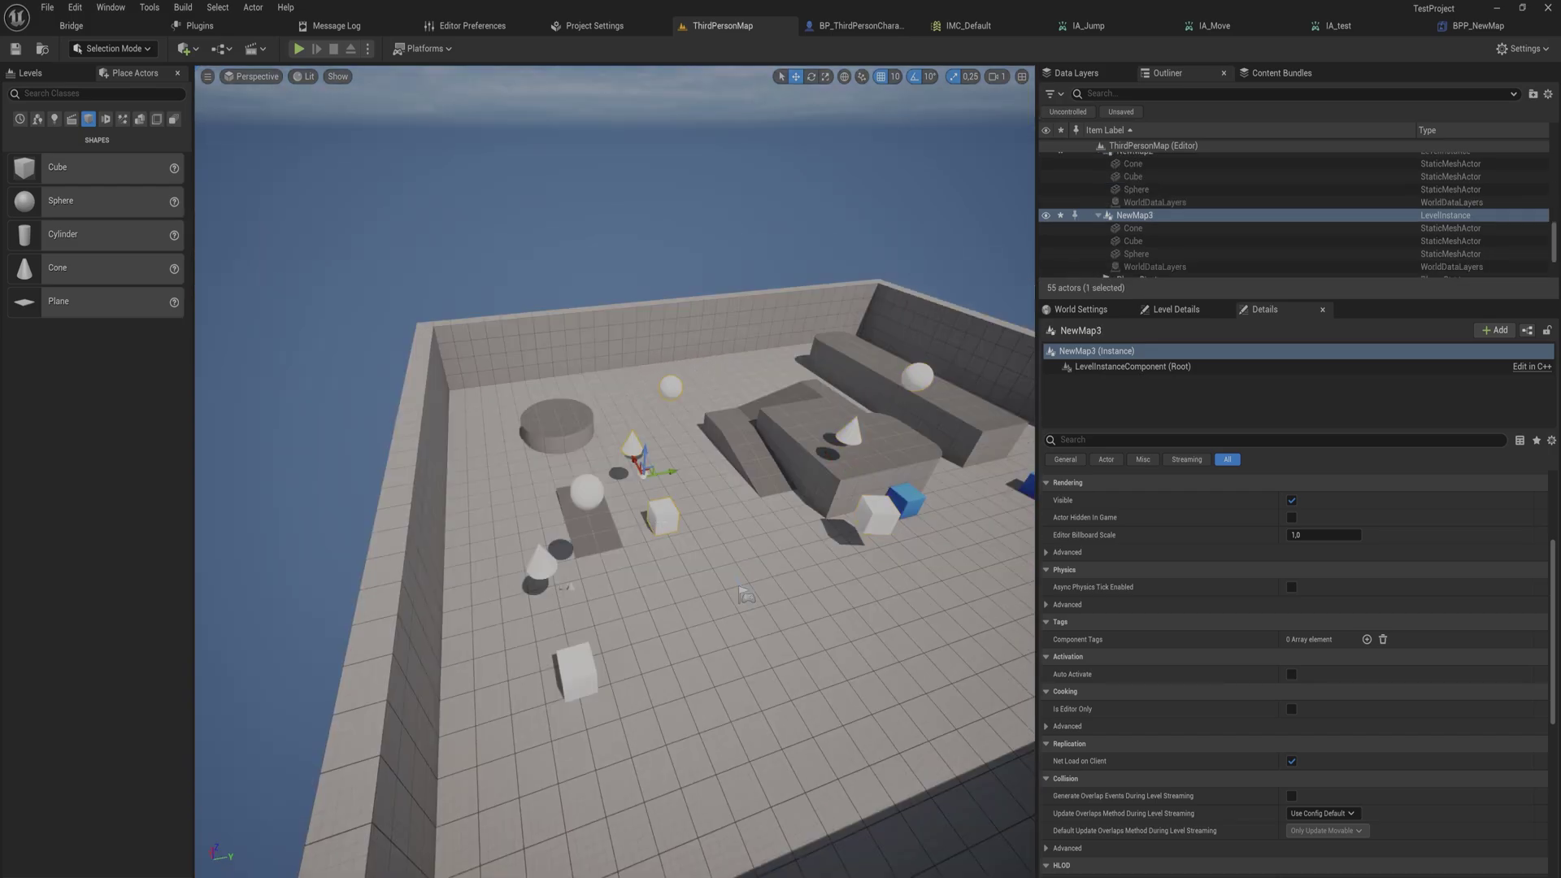
{"action": "left_click_drag", "start_coordinate": [674, 468], "coordinate": [569, 417]}
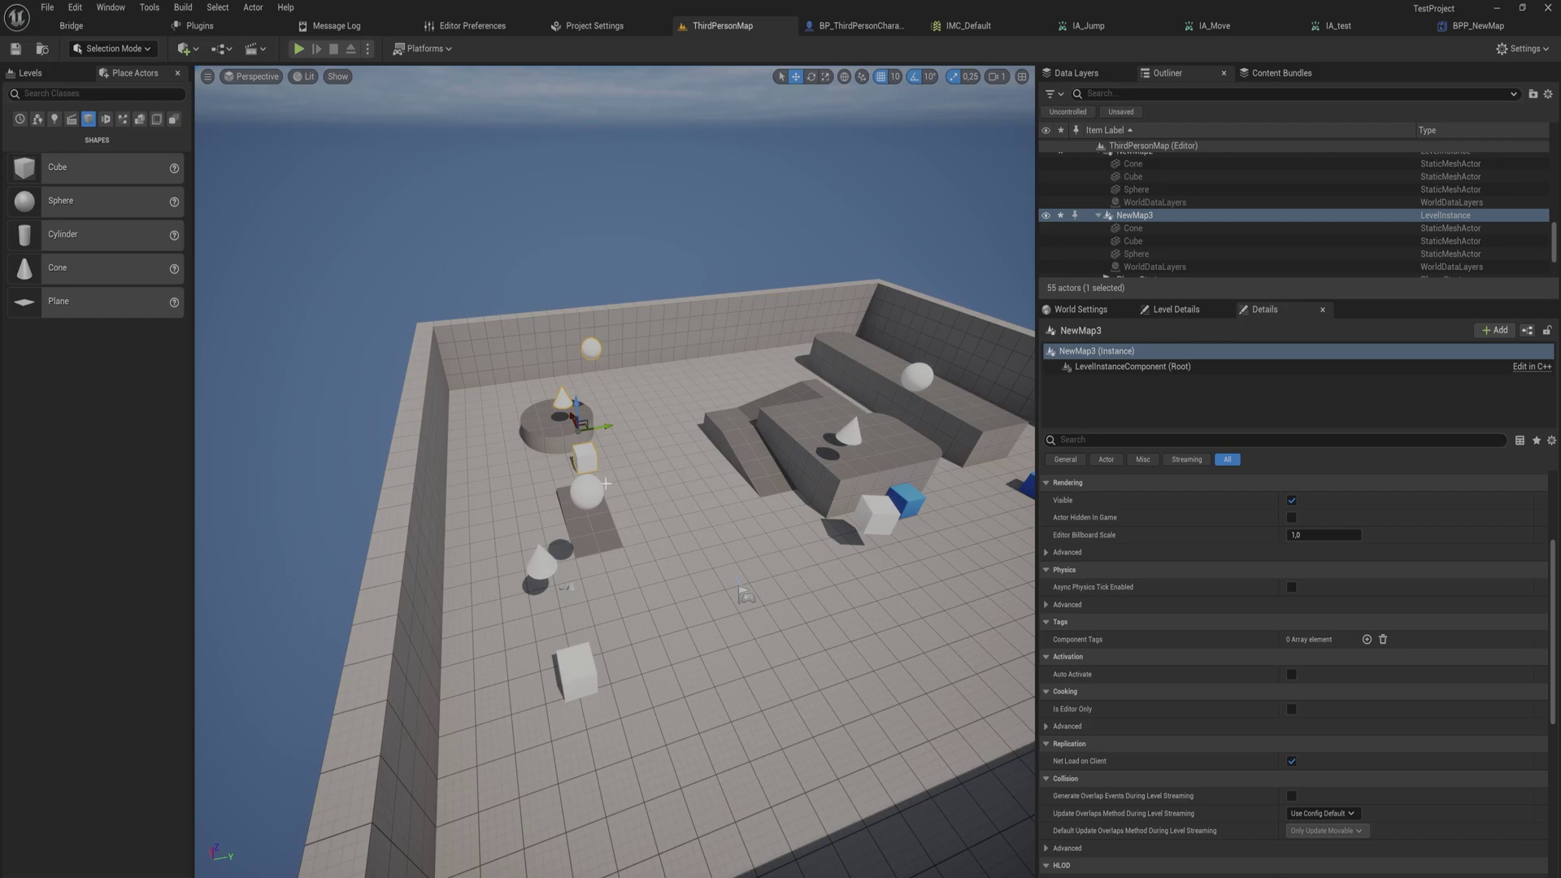
Play ThirdPersonMap and run and jump the character among the shapes to test the physics of each level instance
{"action": "right_click_drag", "start_coordinate": [606, 483], "coordinate": [825, 600]}
{"action": "key", "text": "w"}
{"action": "key", "text": "s"}
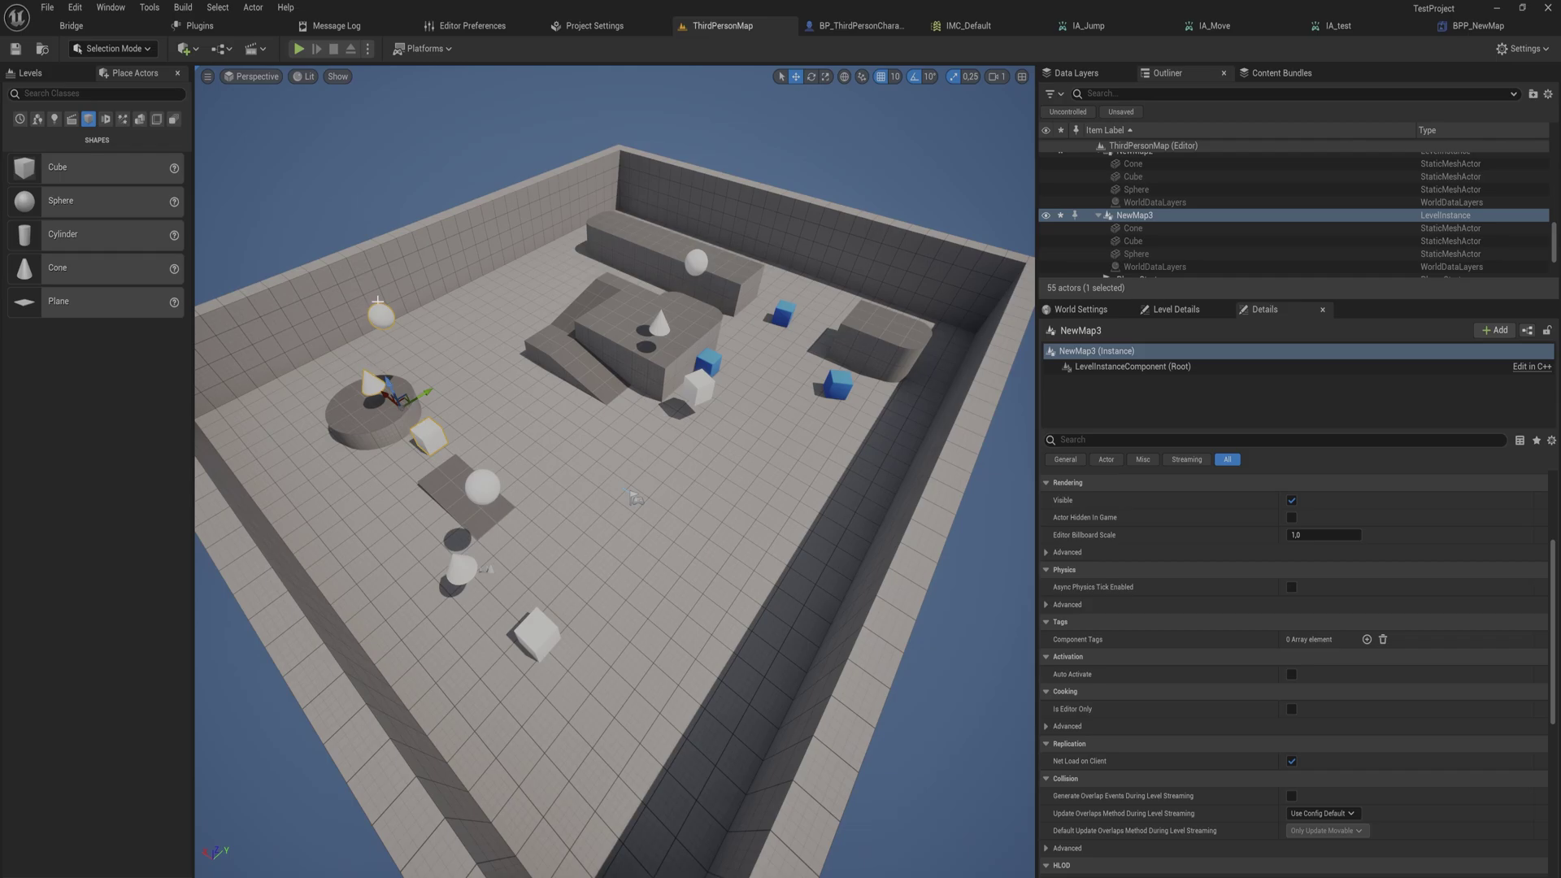
{"action": "key", "text": "alt+p"}
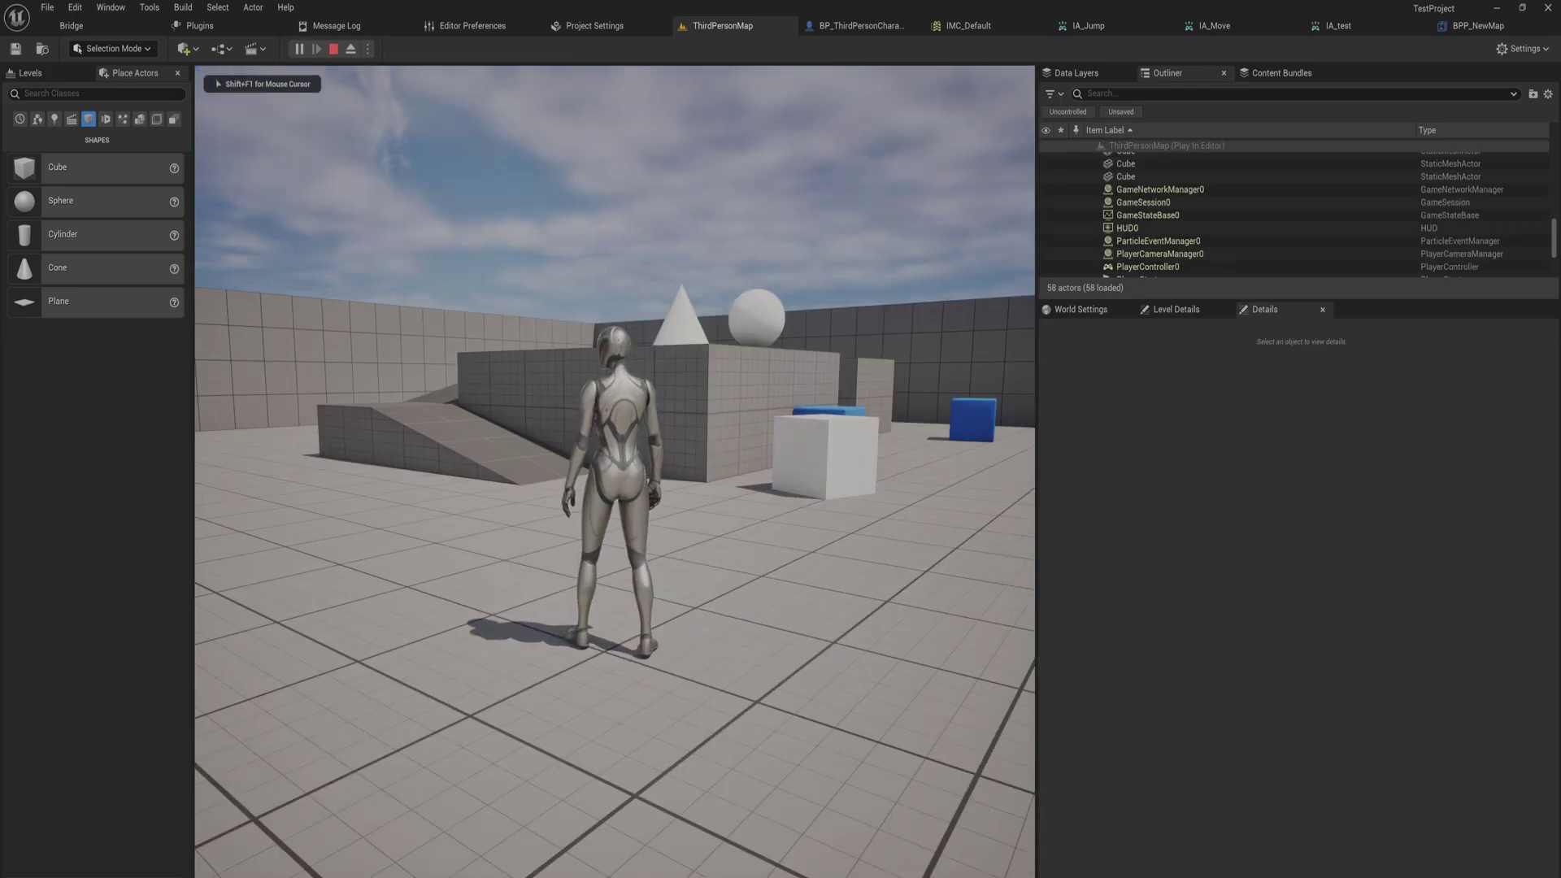
{"action": "key", "text": "a"}
{"action": "key", "text": "w"}
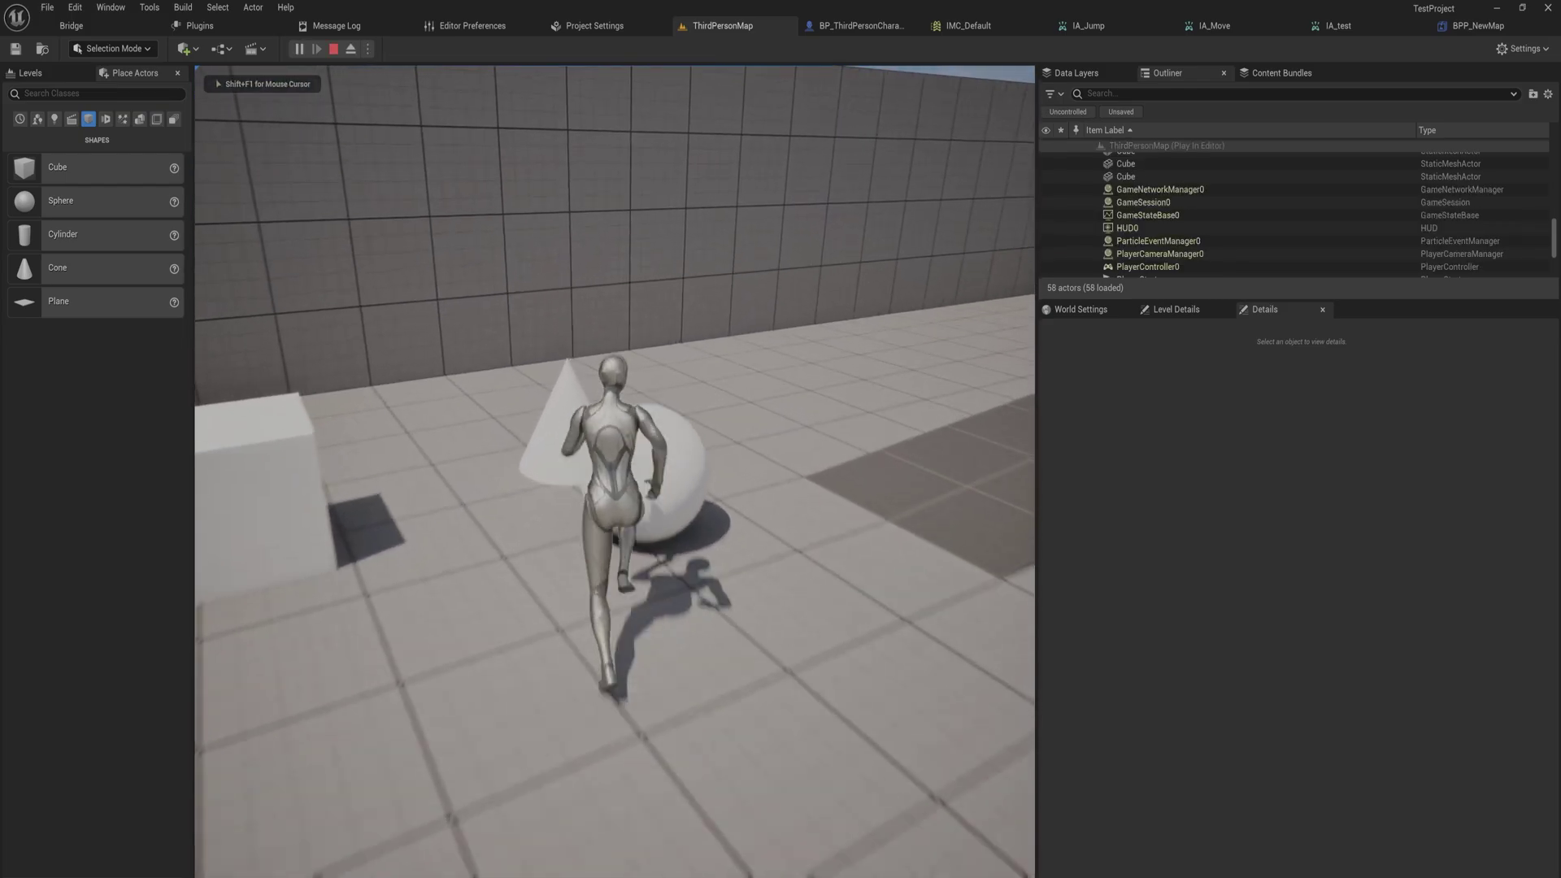
{"action": "key", "text": "a"}
{"action": "key", "text": "w"}
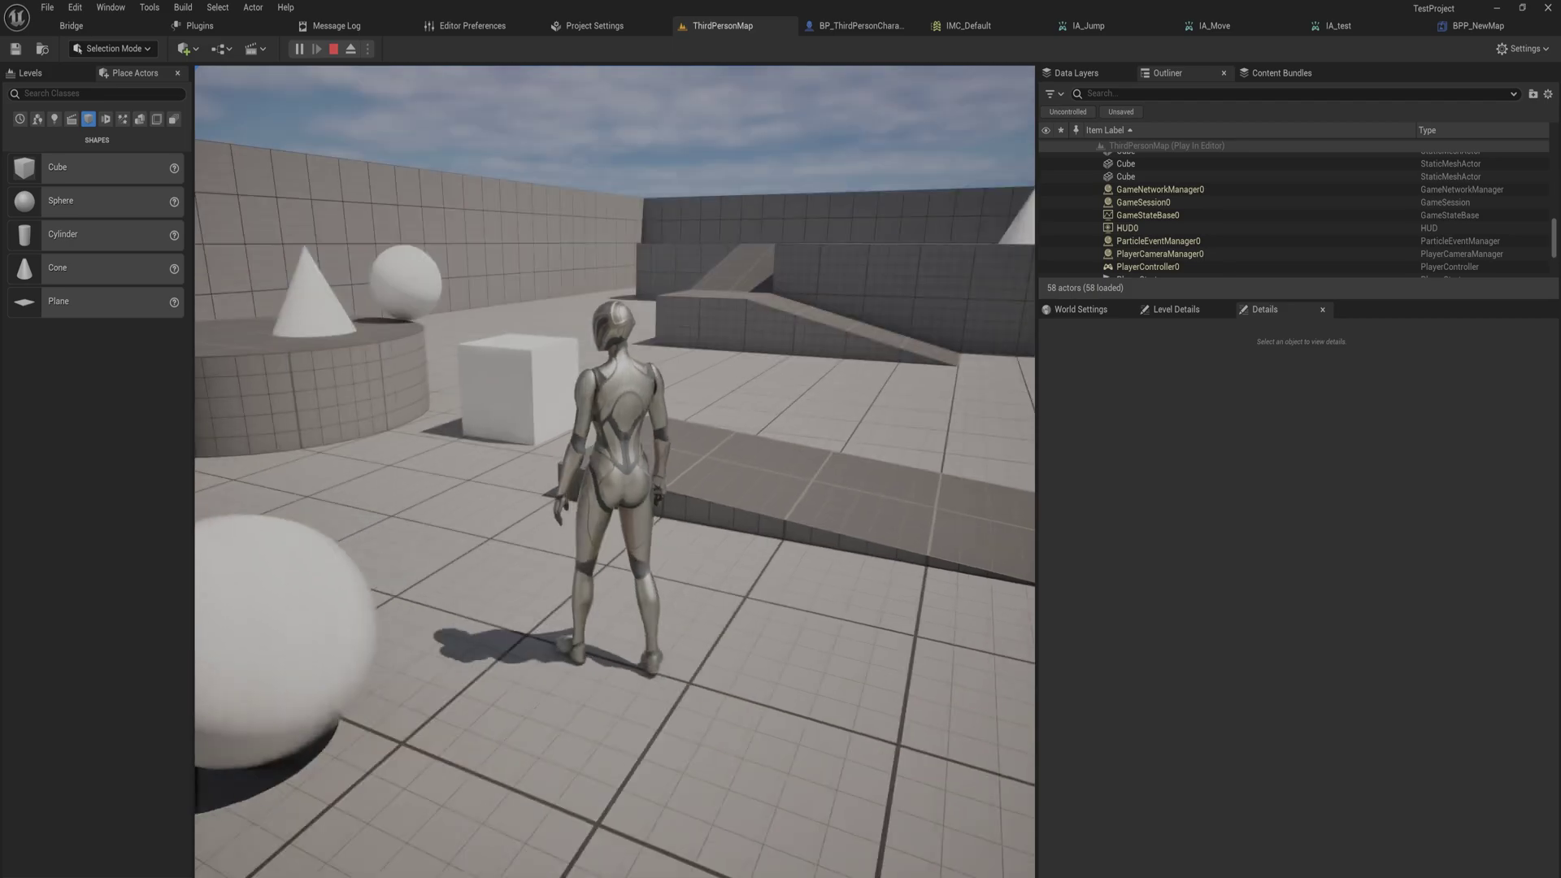
{"action": "key", "text": "w"}
{"action": "key", "text": "space"}
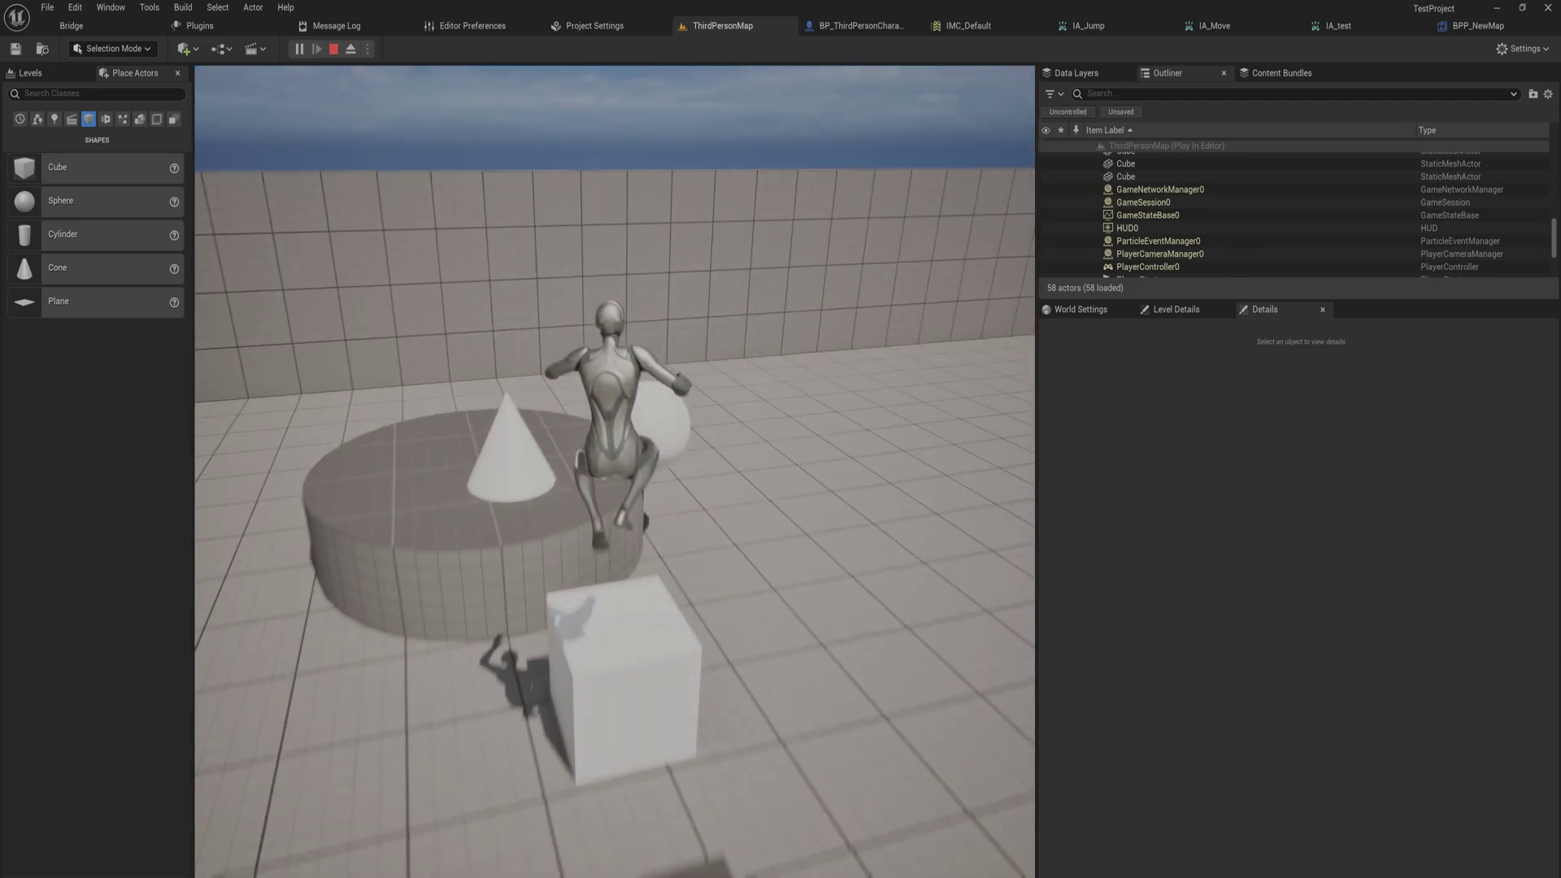
{"action": "key", "text": "a"}
{"action": "key", "text": "w"}
Eject from the player and check the physics settings of the cube and sphere near the round platform
{"action": "key", "text": "F8"}
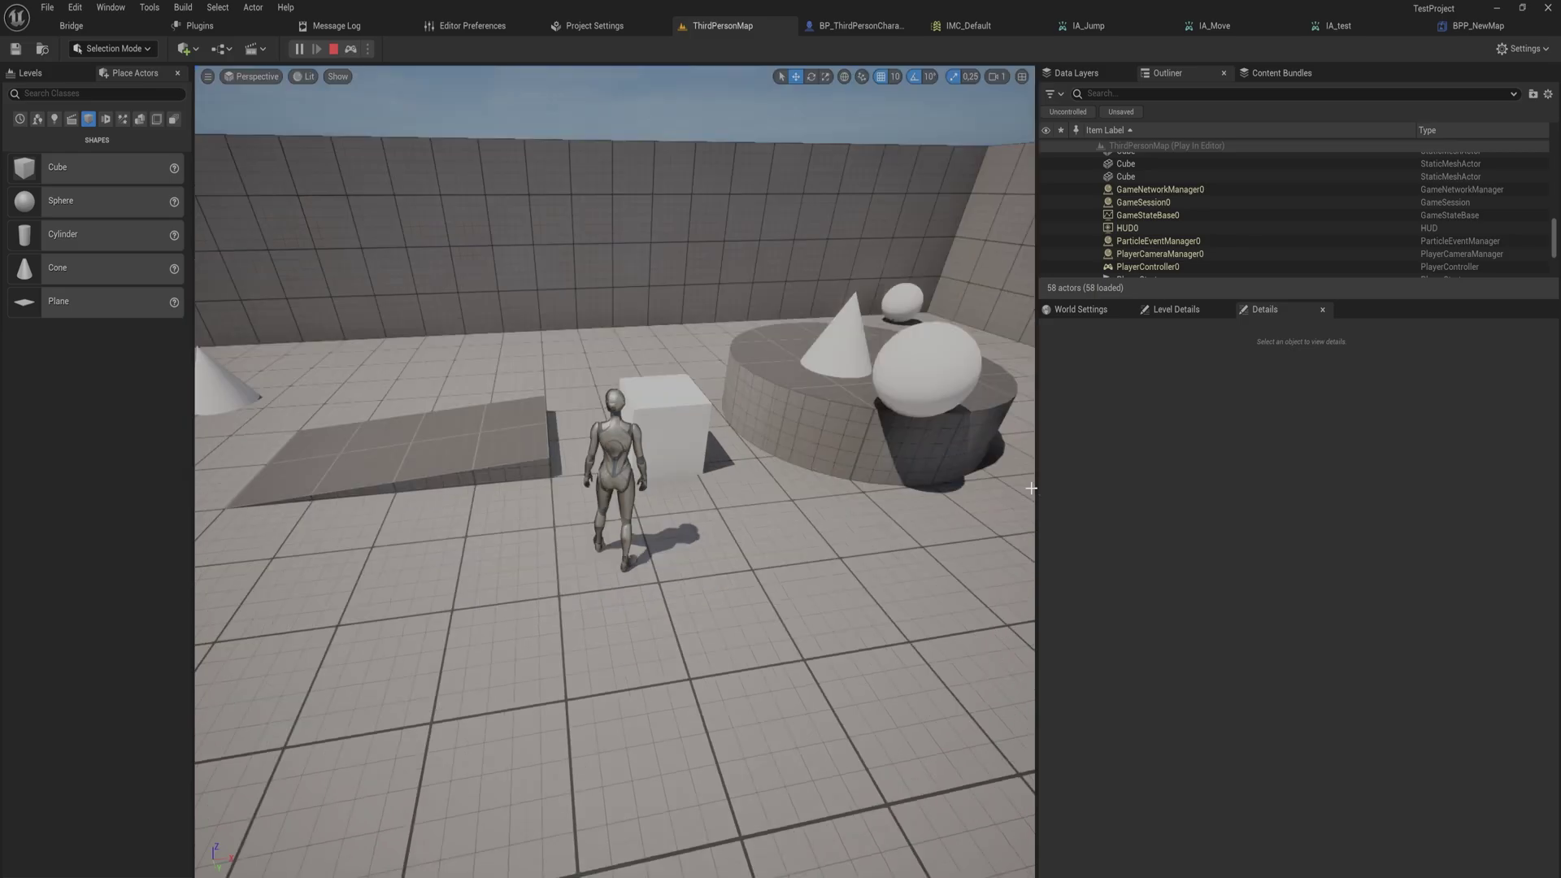
{"action": "left_click", "coordinate": [712, 508]}
{"action": "key", "text": "f"}
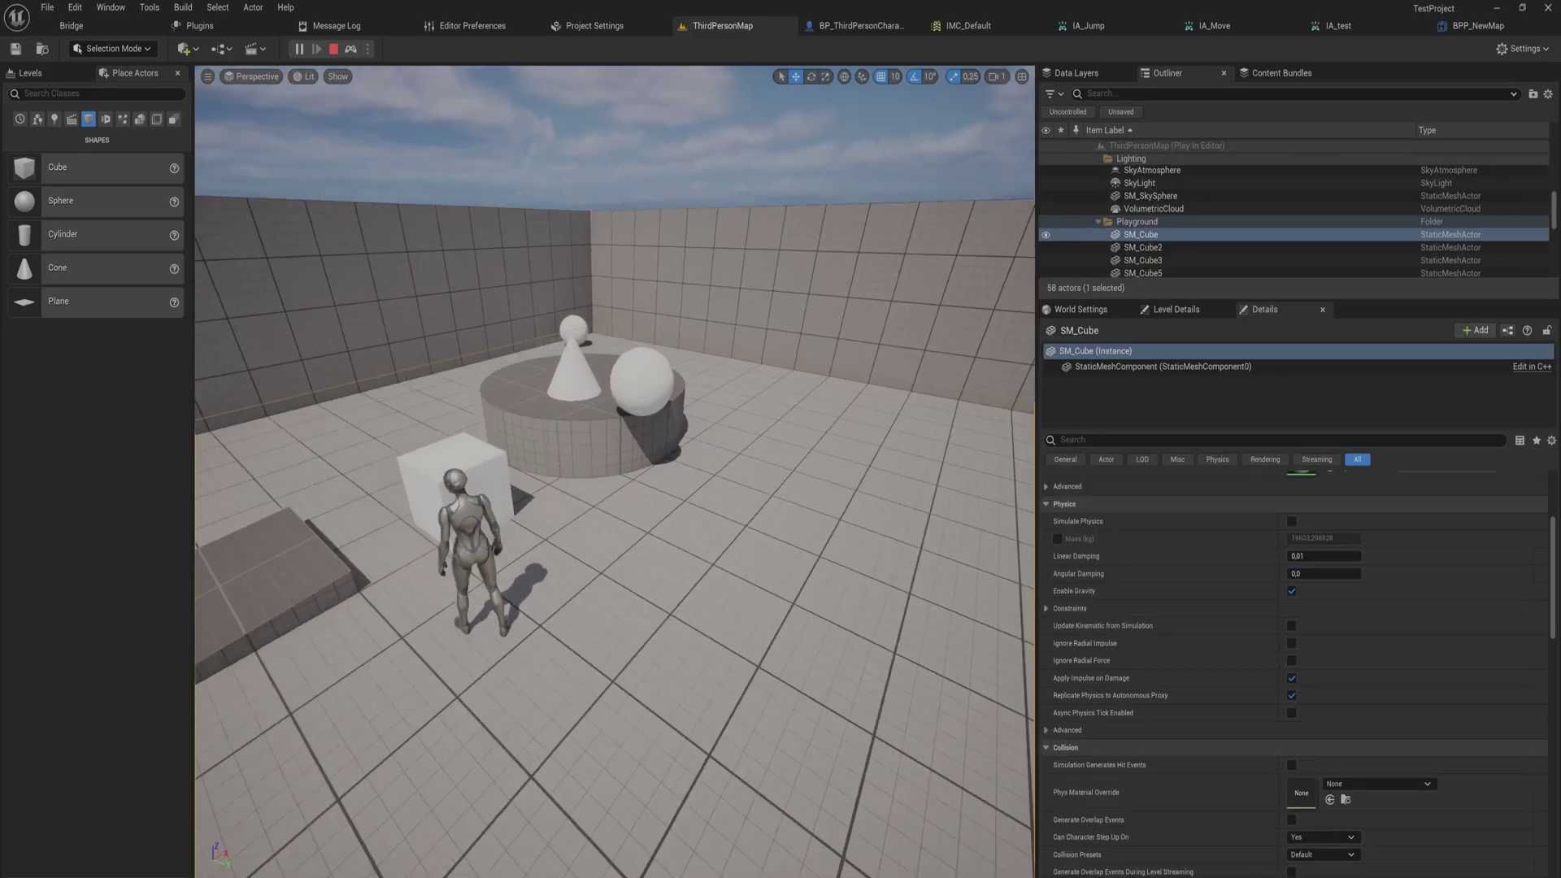
{"action": "left_click", "coordinate": [658, 456]}
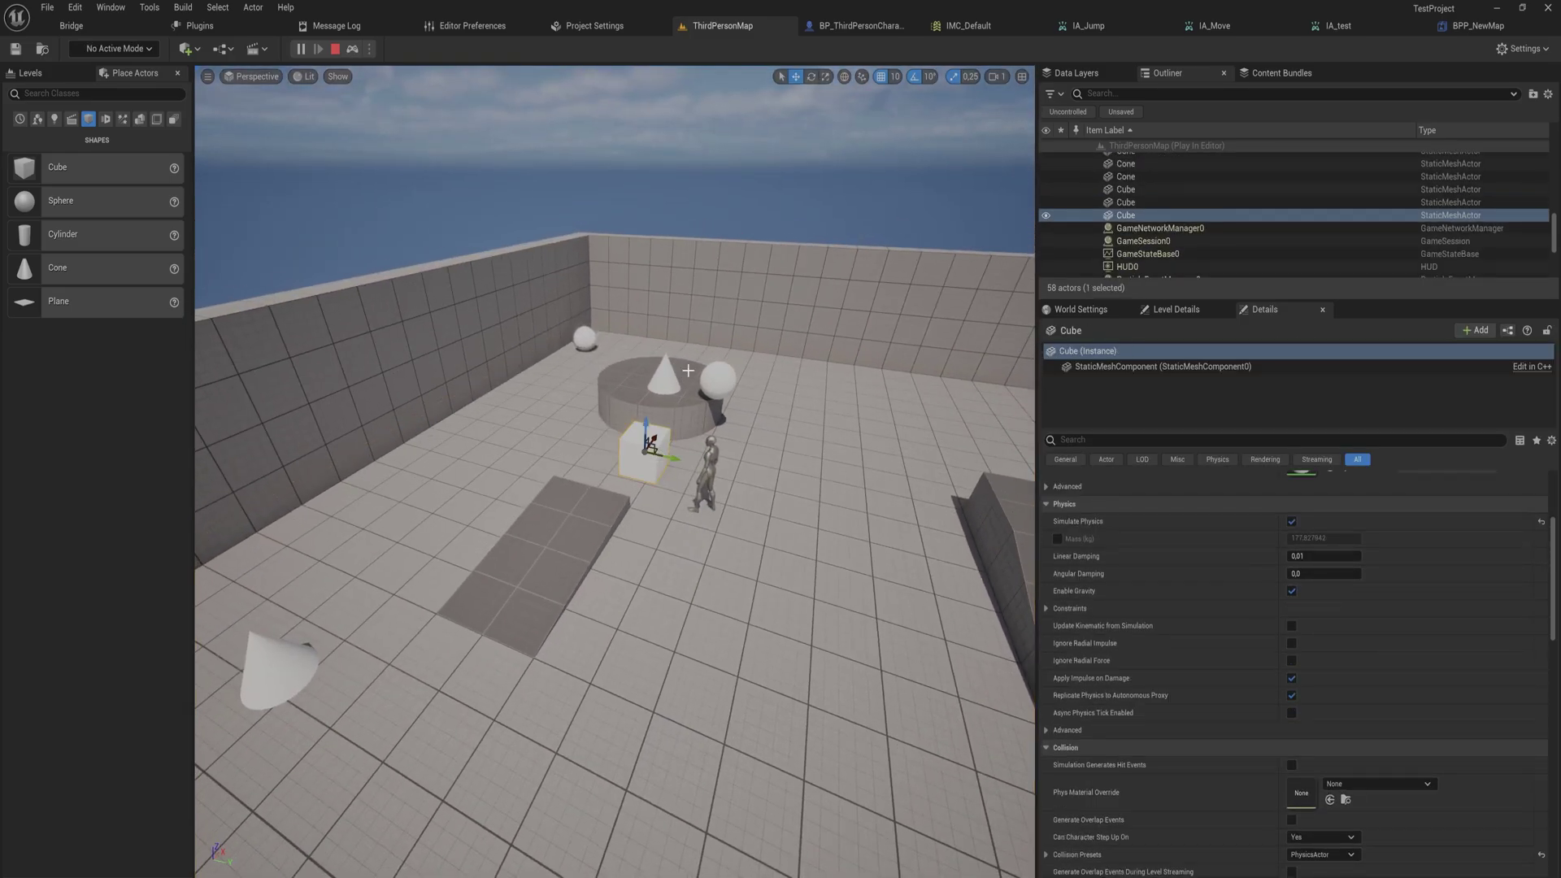
{"action": "left_click", "coordinate": [718, 380]}
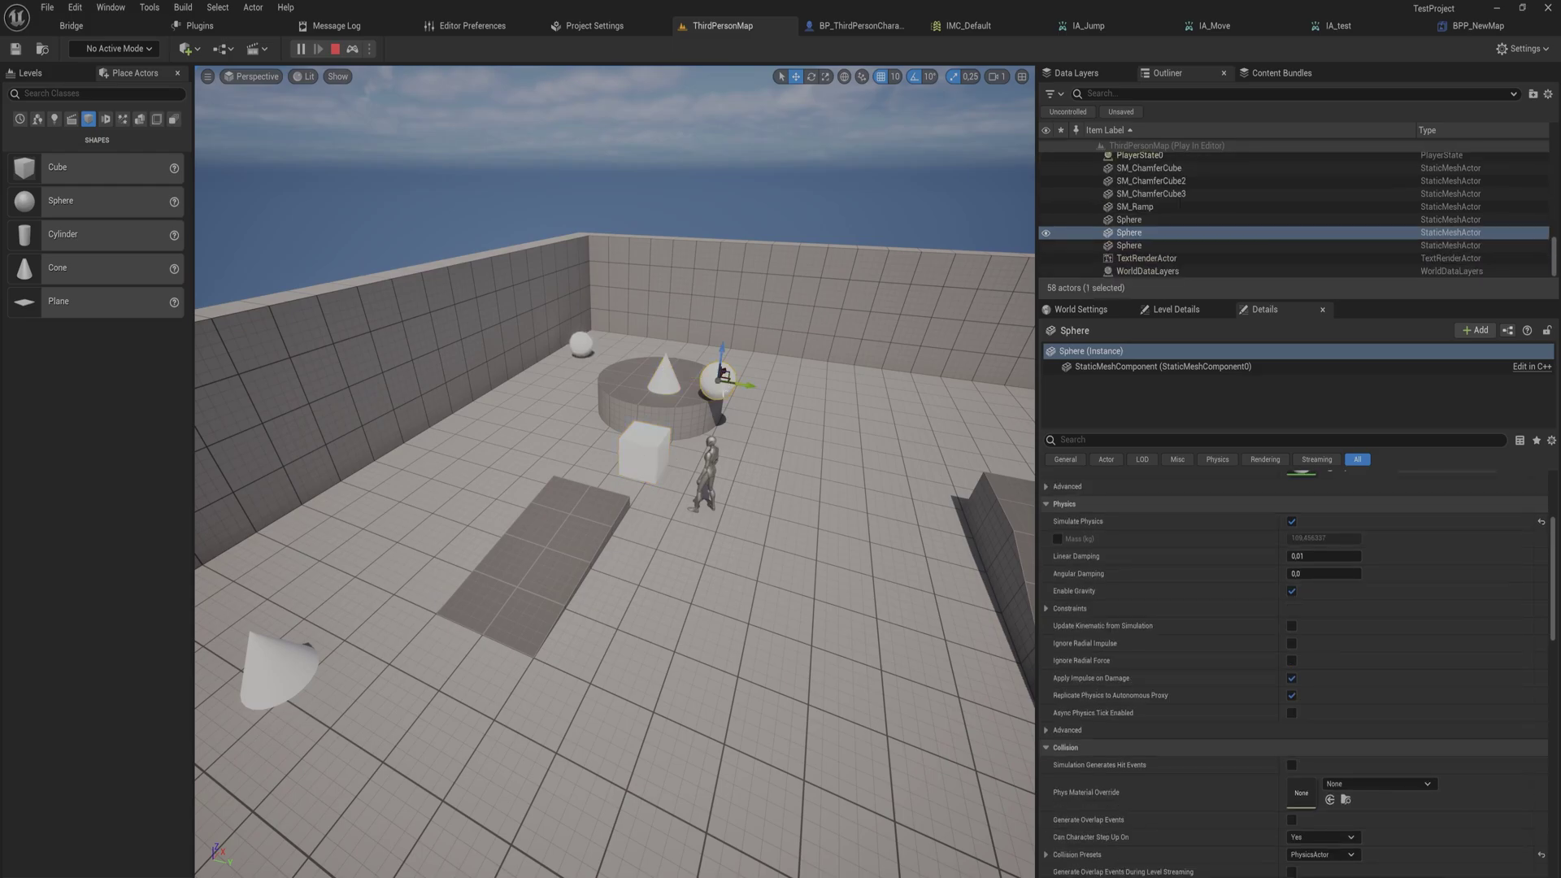
{"action": "key", "text": "f"}
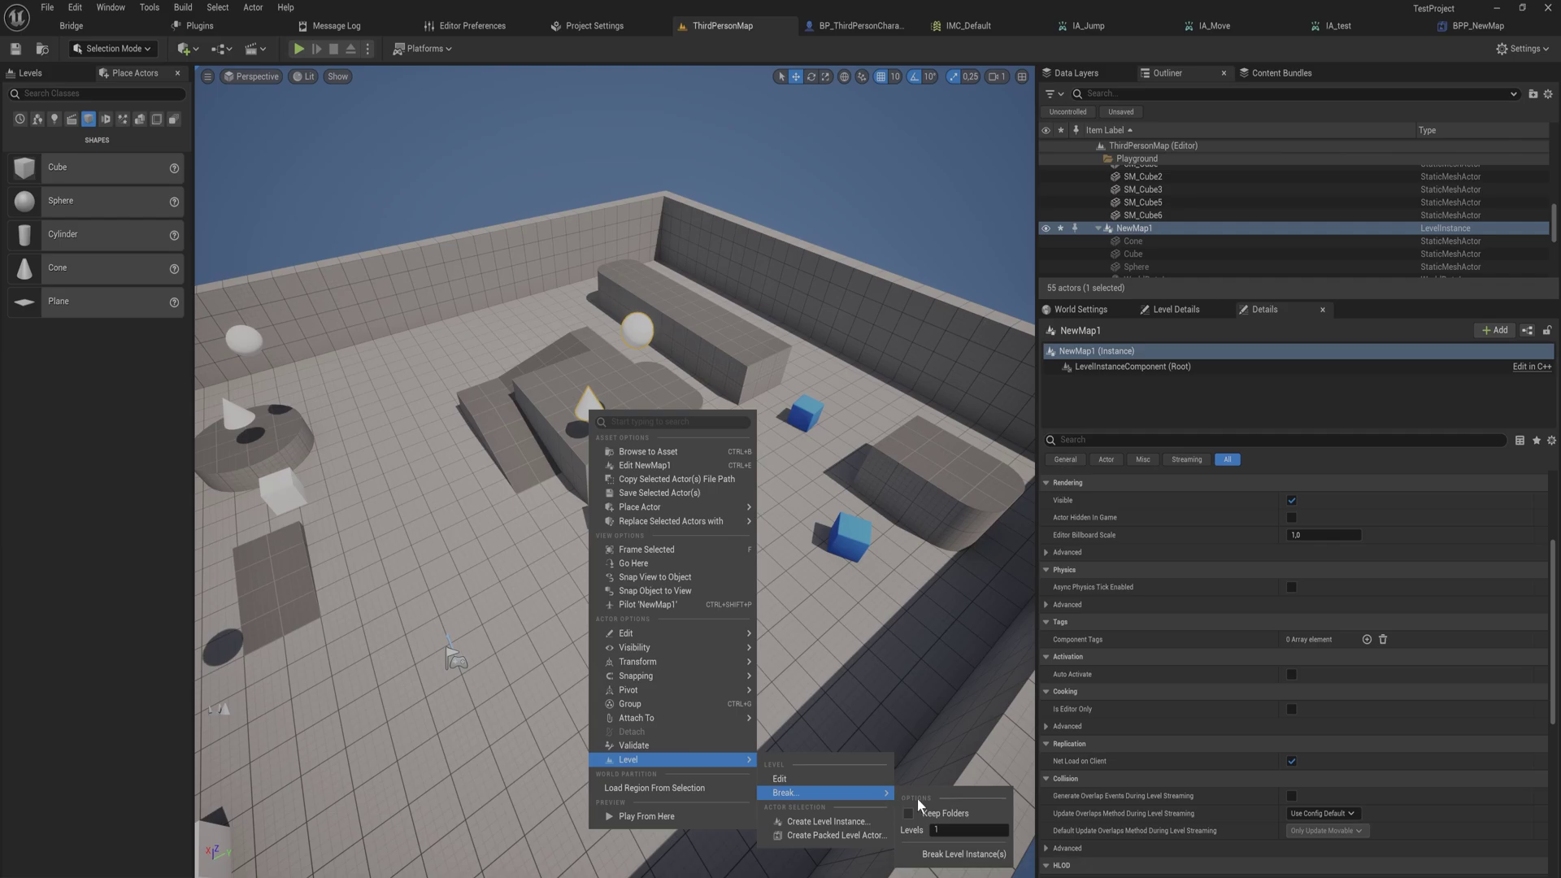
Break the original NewMap1 level instance at the large block into separate actors, one level deep, without keeping folders
{"action": "left_click", "coordinate": [956, 855]}
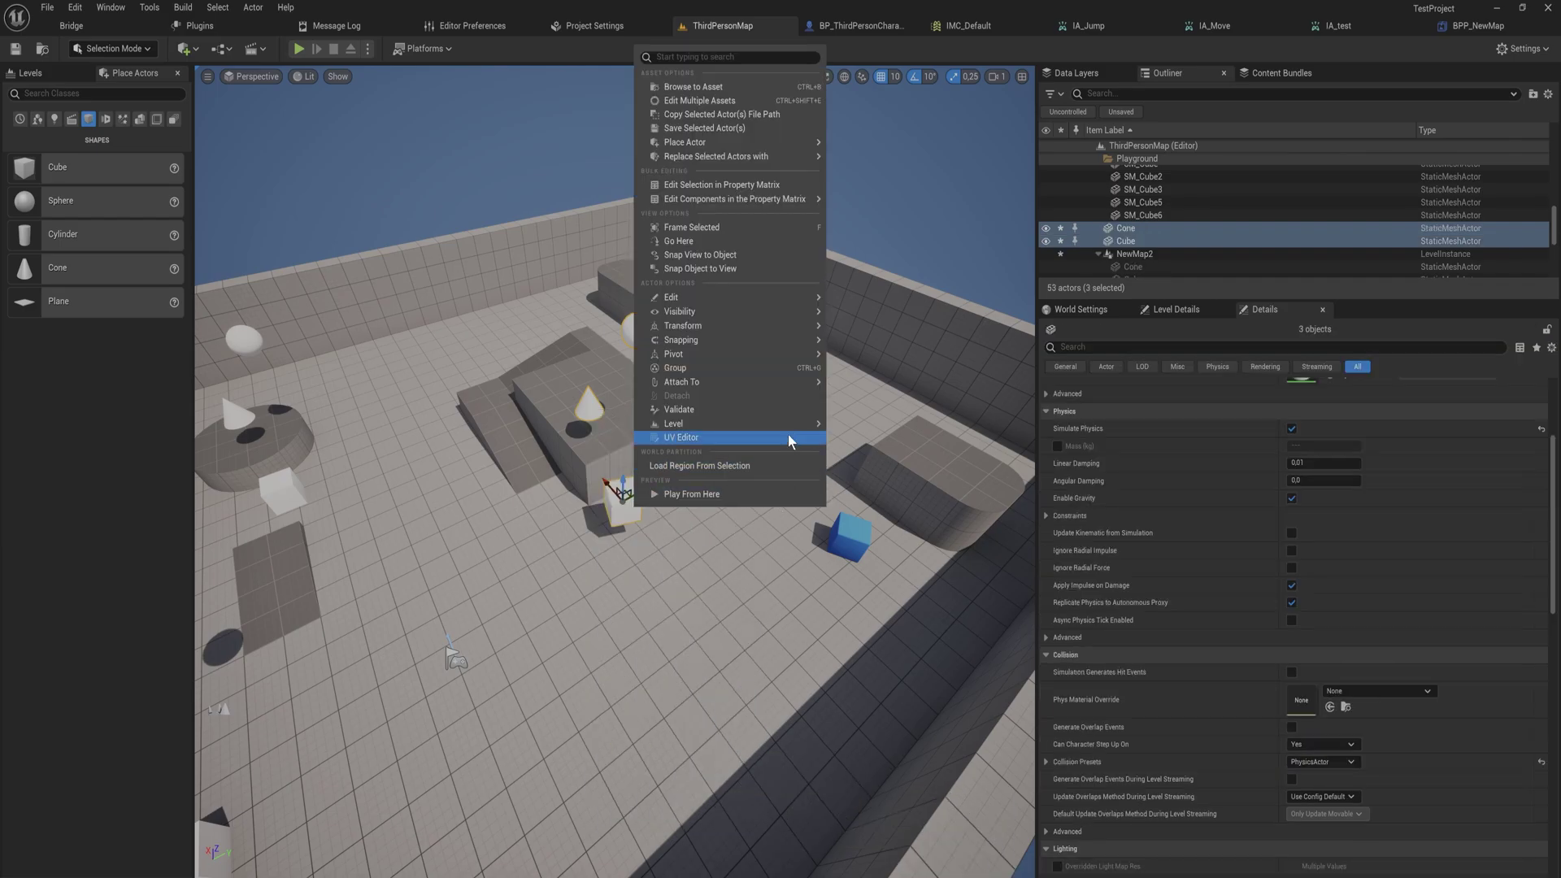
{"action": "mouse_move", "coordinate": [785, 422]}
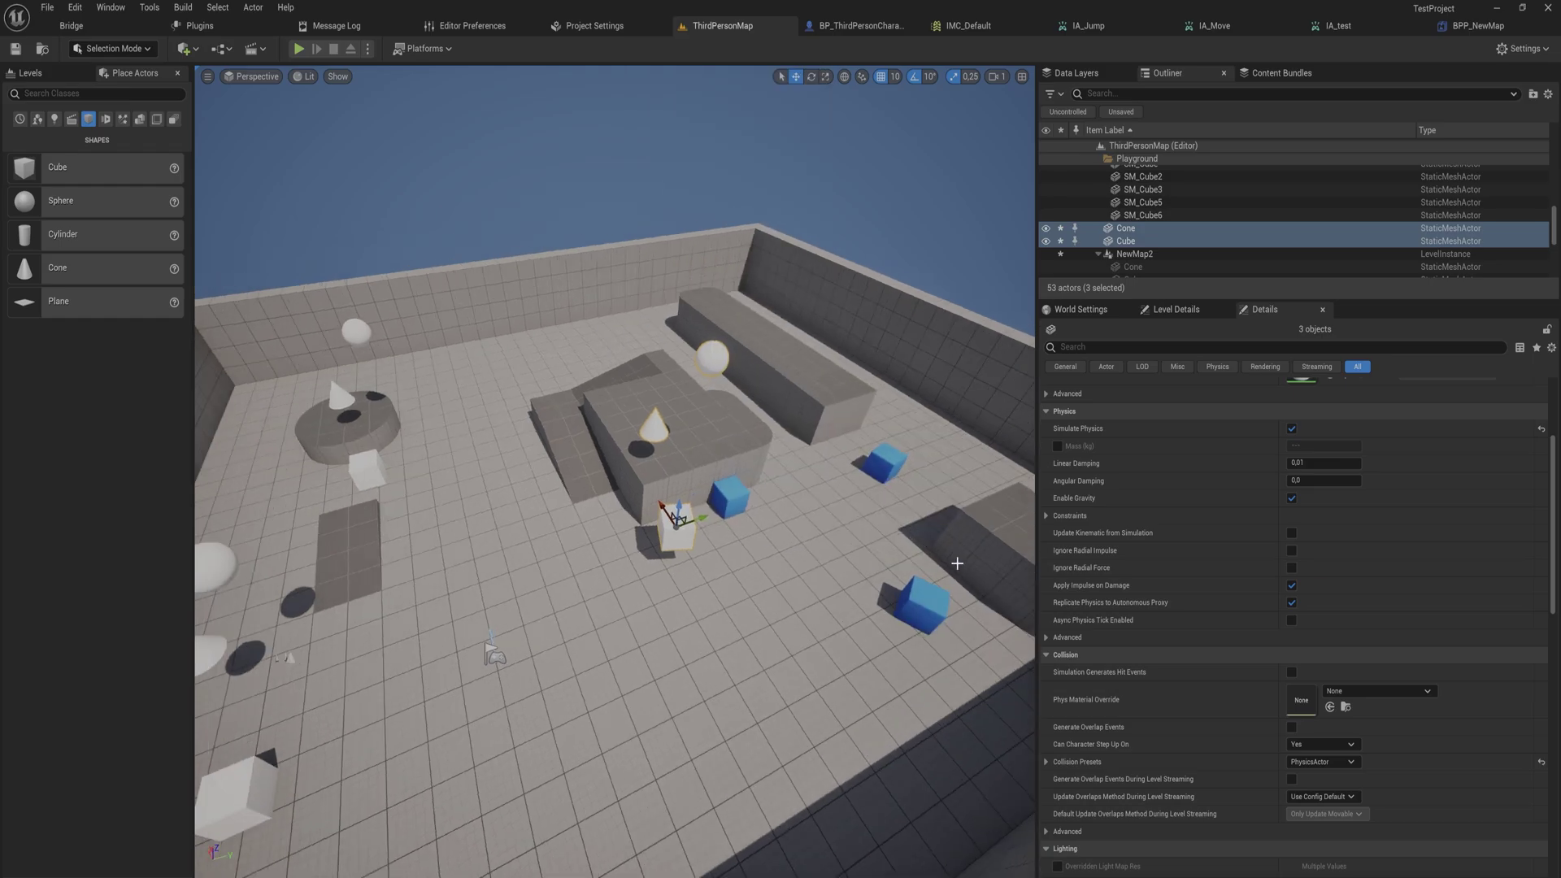
Open the project's Content folder in the Content Browser and inspect the BPP_NewMap blueprint's details
{"action": "key", "text": "ctrl+space"}
{"action": "left_click", "coordinate": [52, 249]}
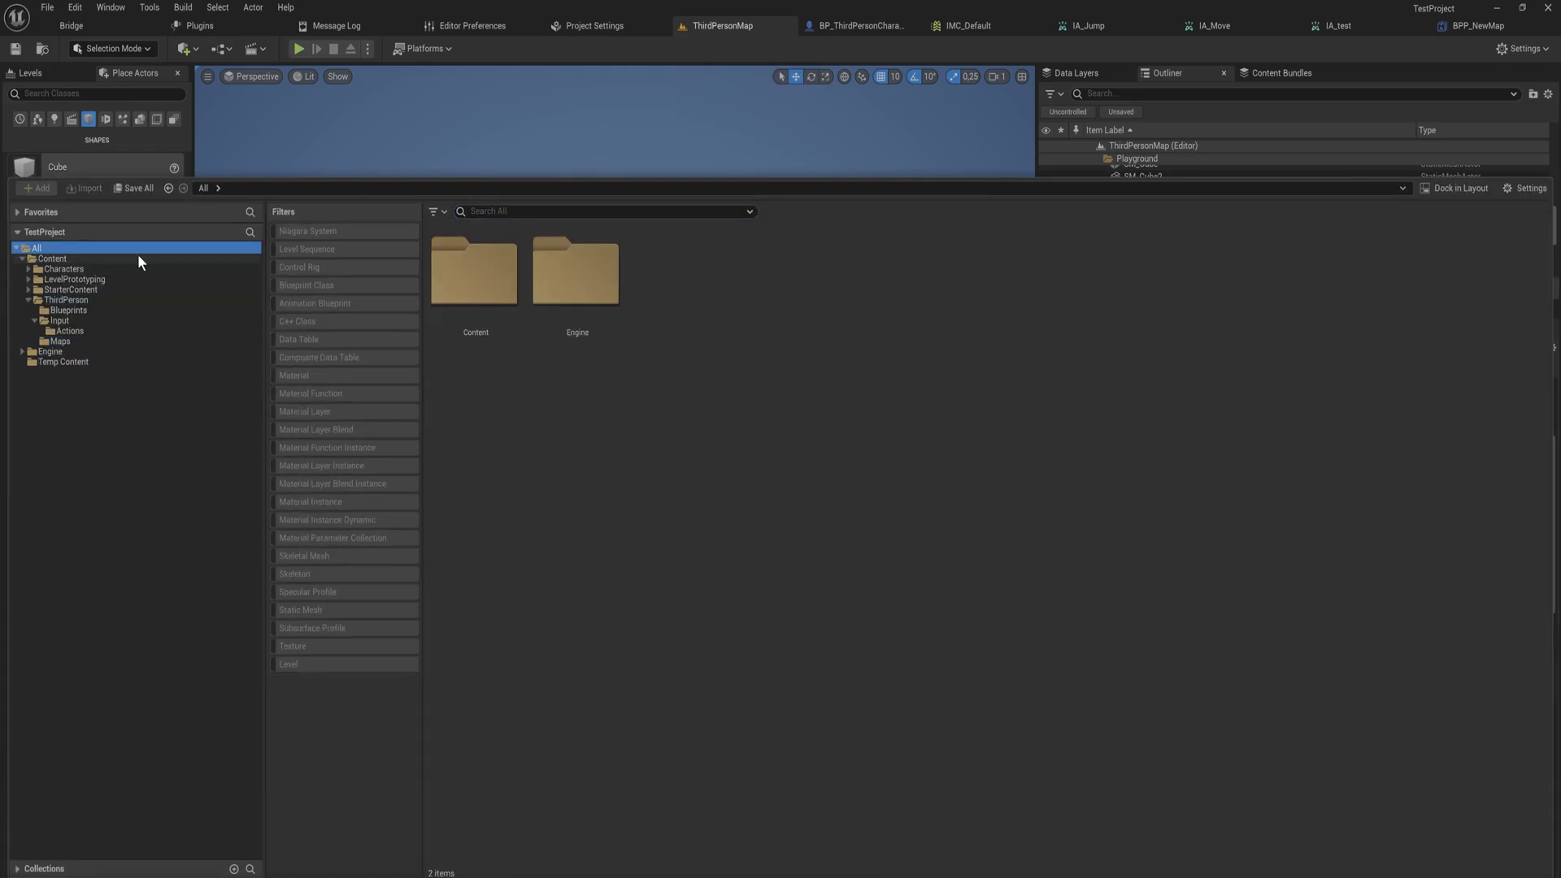
{"action": "left_click", "coordinate": [52, 259]}
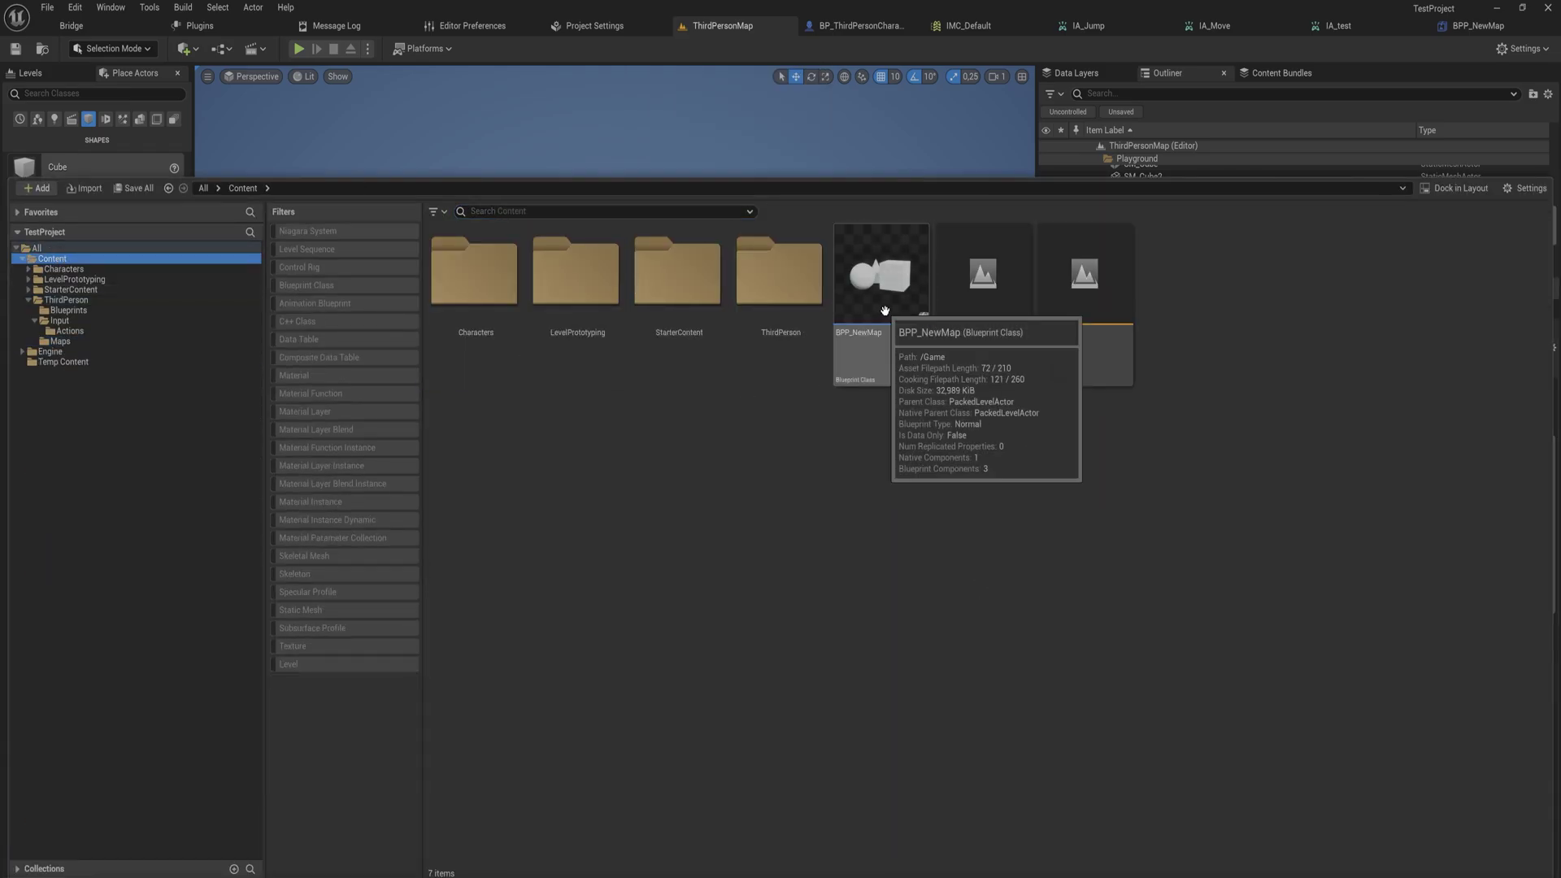
Place a BPP_NewMap packed level actor on the open floor of ThirdPersonMap and duplicate it off to one side
{"action": "left_click_drag", "start_coordinate": [888, 320], "coordinate": [491, 497]}
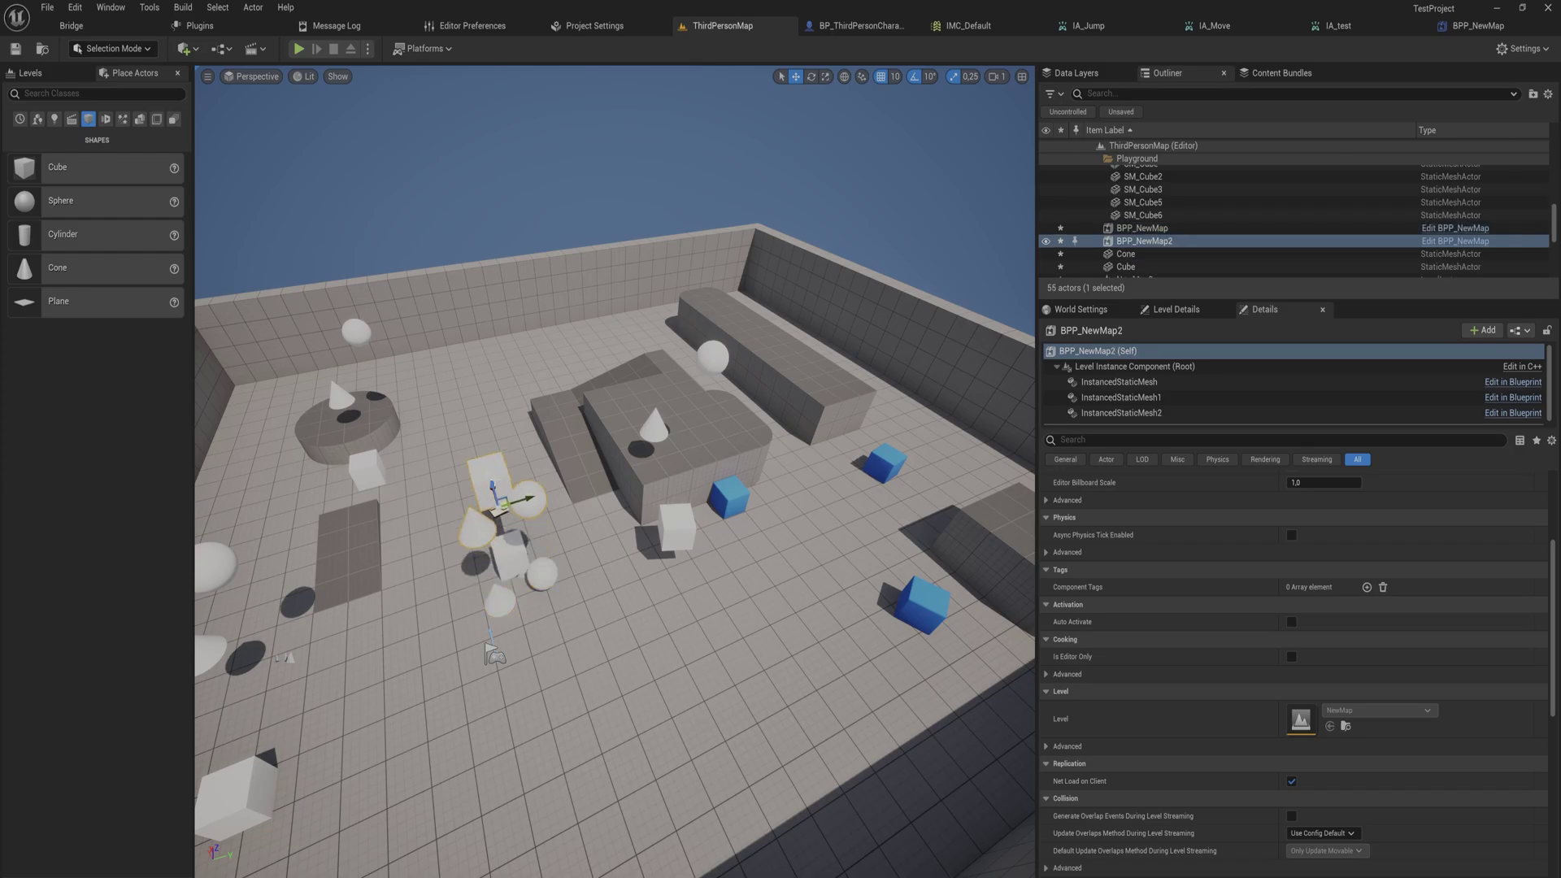
{"action": "right_click_drag", "start_coordinate": [568, 493], "coordinate": [341, 459]}
{"action": "left_click_drag", "start_coordinate": [638, 491], "coordinate": [763, 454], "text": "alt"}
Play ThirdPersonMap, run the character up to the packed cube, cone and sphere, and eject from the player
{"action": "key", "text": "alt+p"}
{"action": "key", "text": "w"}
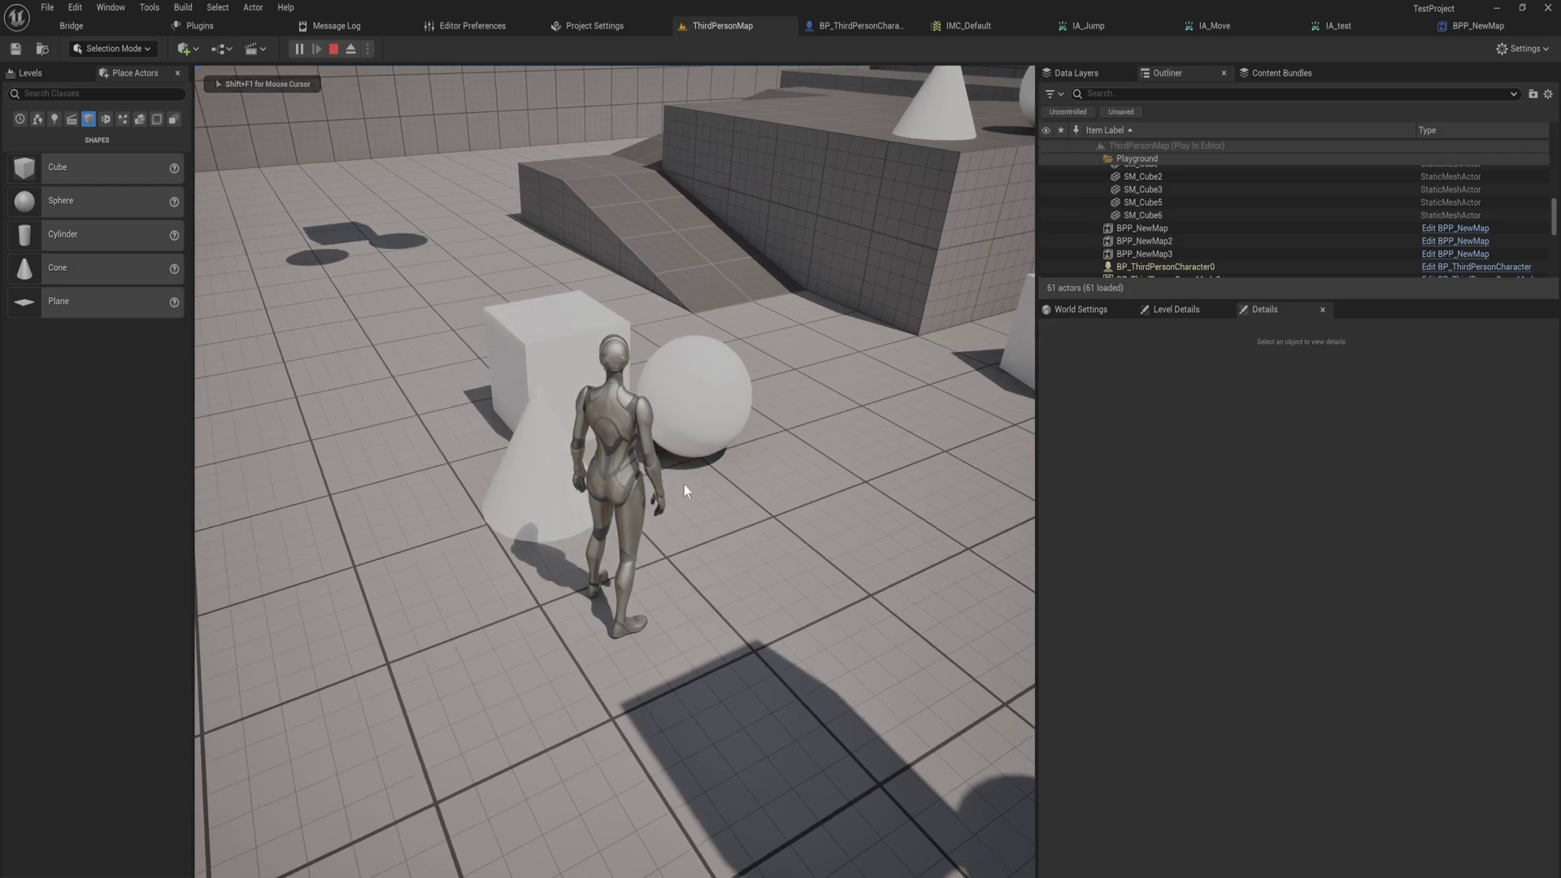
{"action": "key", "text": "F8"}
Compare the physics settings of the BPP_NewMap packed level actors with those of the separate spheres in the running map
{"action": "left_click", "coordinate": [690, 421]}
{"action": "key", "text": "s"}
{"action": "right_click_drag", "start_coordinate": [690, 420], "coordinate": [690, 487]}
{"action": "left_click", "coordinate": [933, 334]}
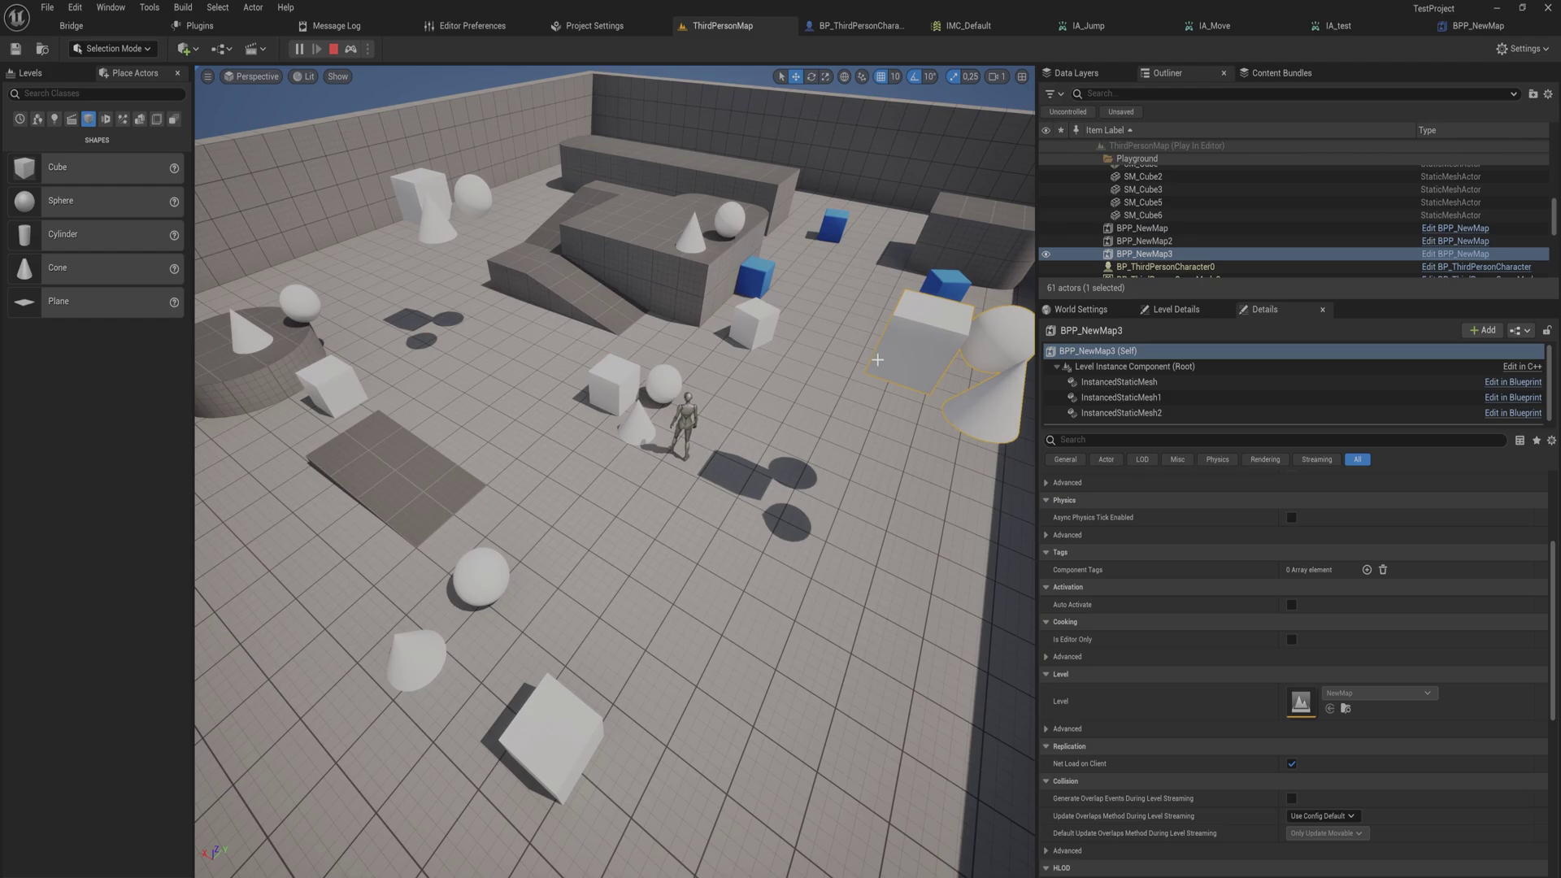
{"action": "left_click", "coordinate": [431, 199]}
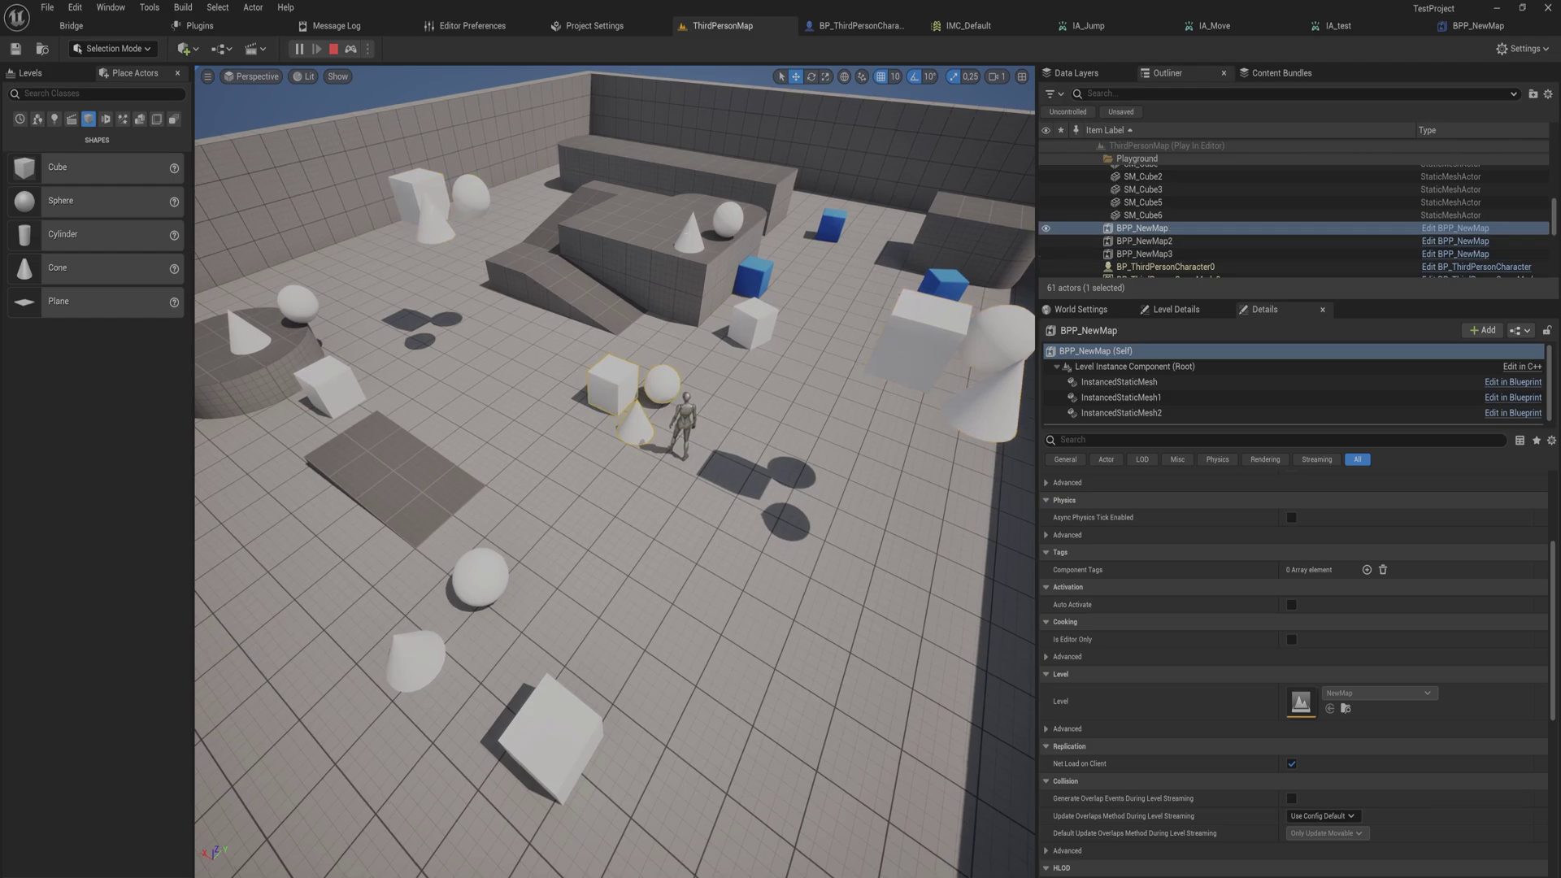
{"action": "left_click", "coordinate": [728, 218]}
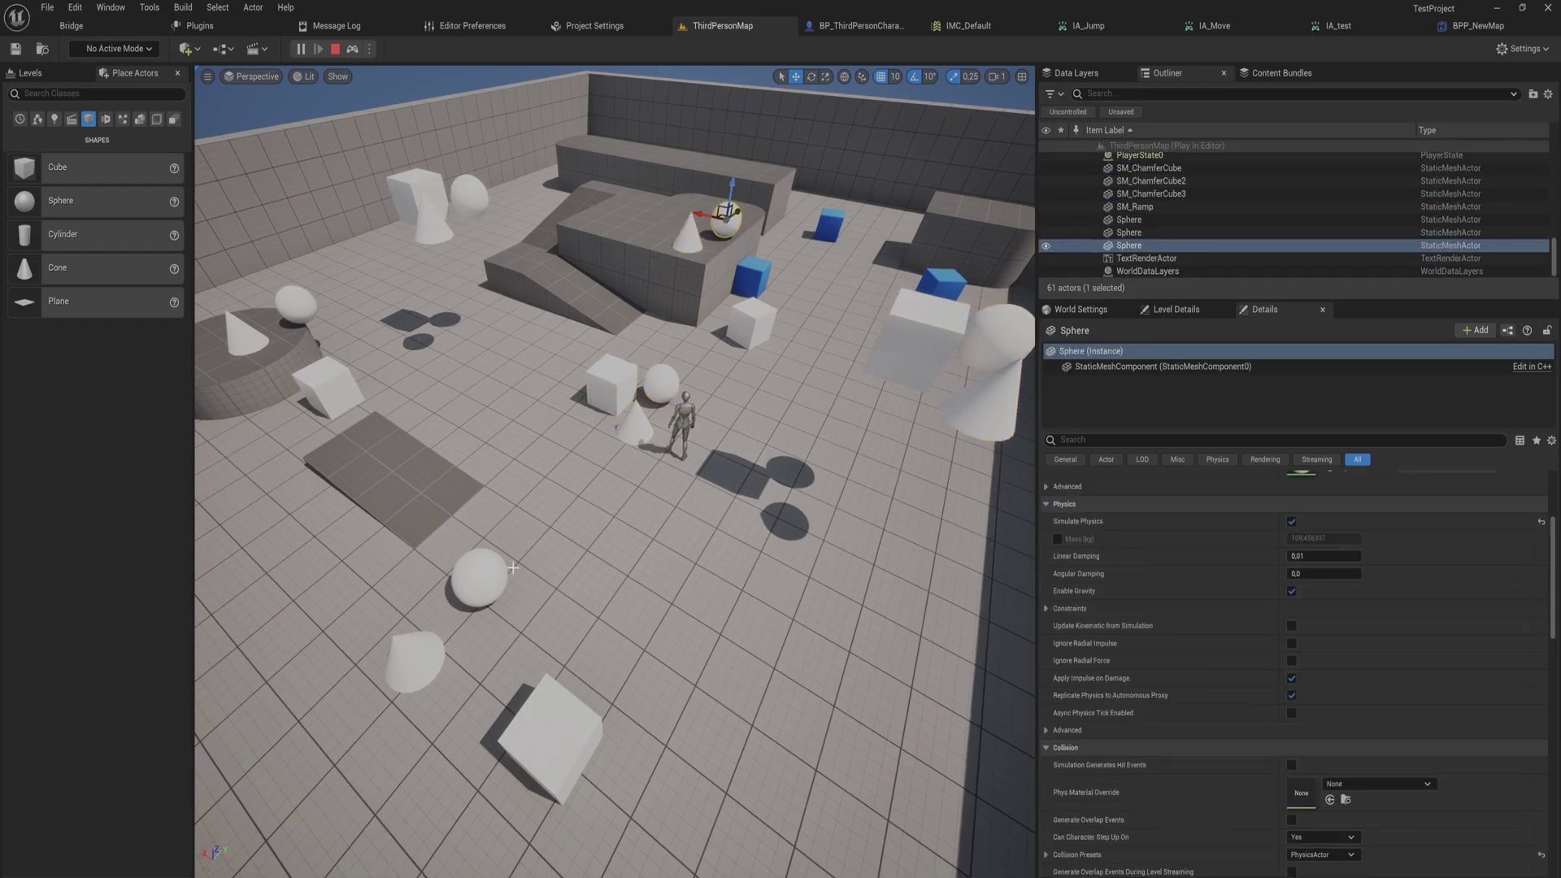
{"action": "left_click", "coordinate": [480, 575]}
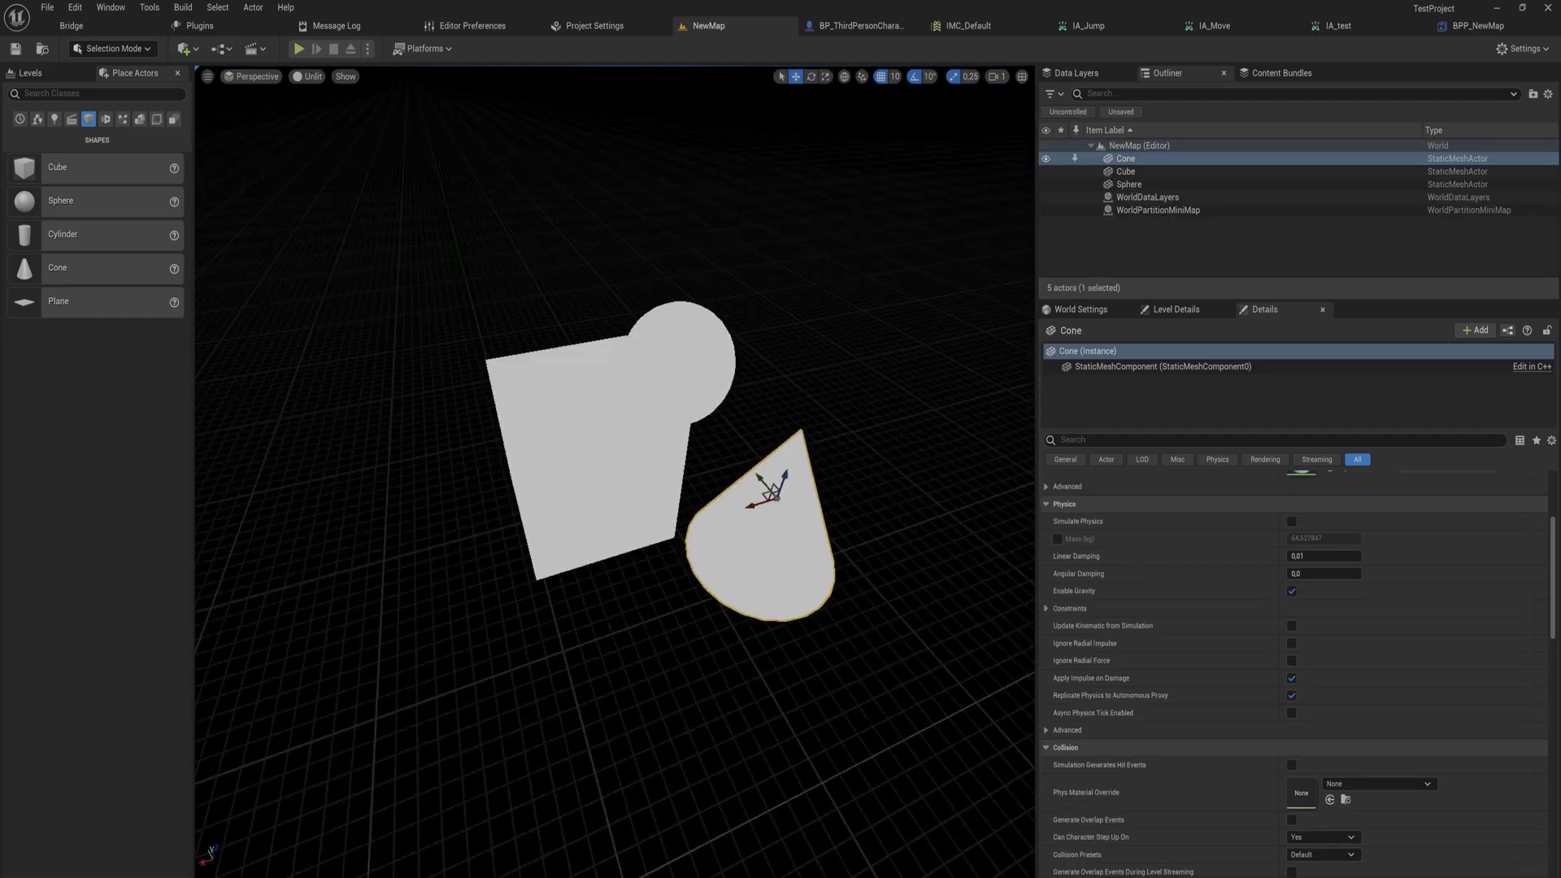
In the NewMap level, enable Simulate Physics on the cone, cube and sphere together
{"action": "mouse_move", "coordinate": [718, 132]}
{"action": "right_mouse_down"}
{"action": "mouse_move", "coordinate": [569, 132]}
{"action": "mouse_move", "coordinate": [719, 131]}
{"action": "right_mouse_up"}
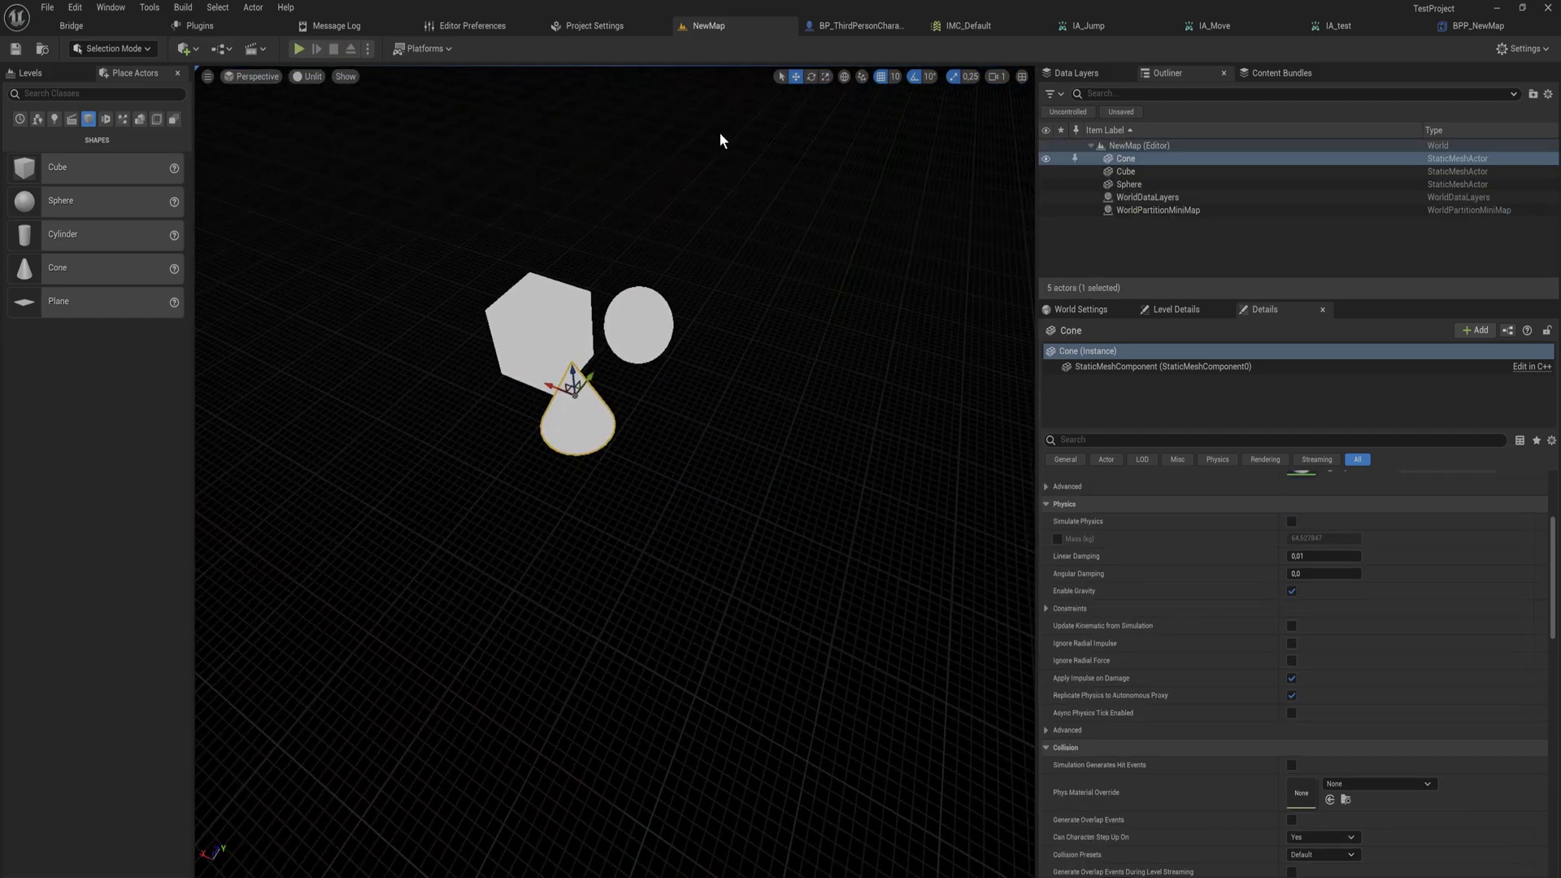
{"action": "left_click", "coordinate": [543, 333], "text": "ctrl"}
{"action": "left_click", "coordinate": [638, 325], "text": "ctrl"}
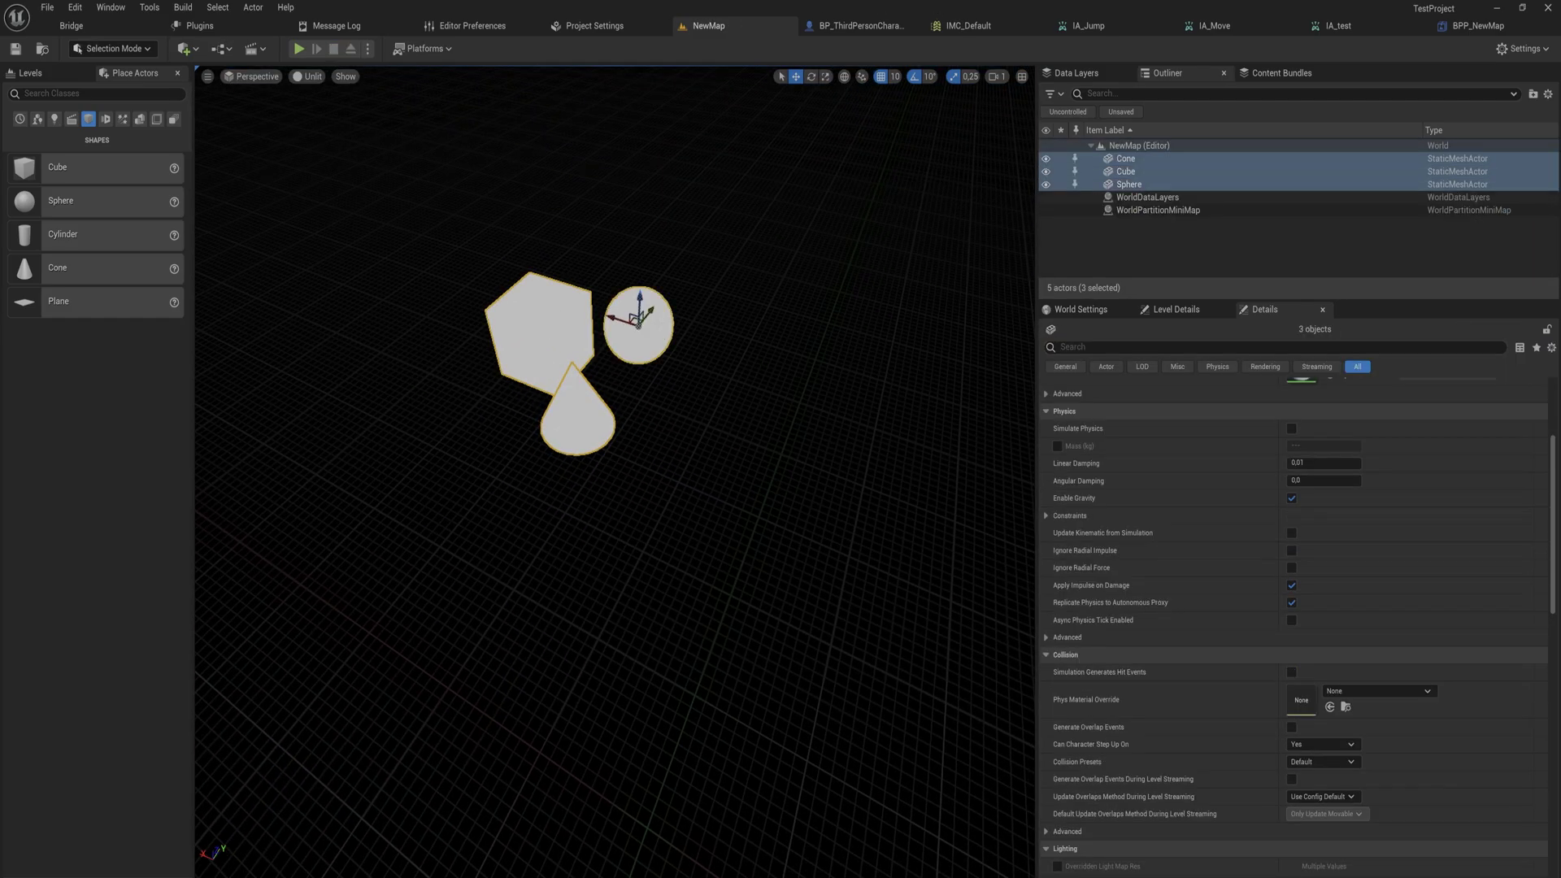
{"action": "left_click", "coordinate": [1291, 429]}
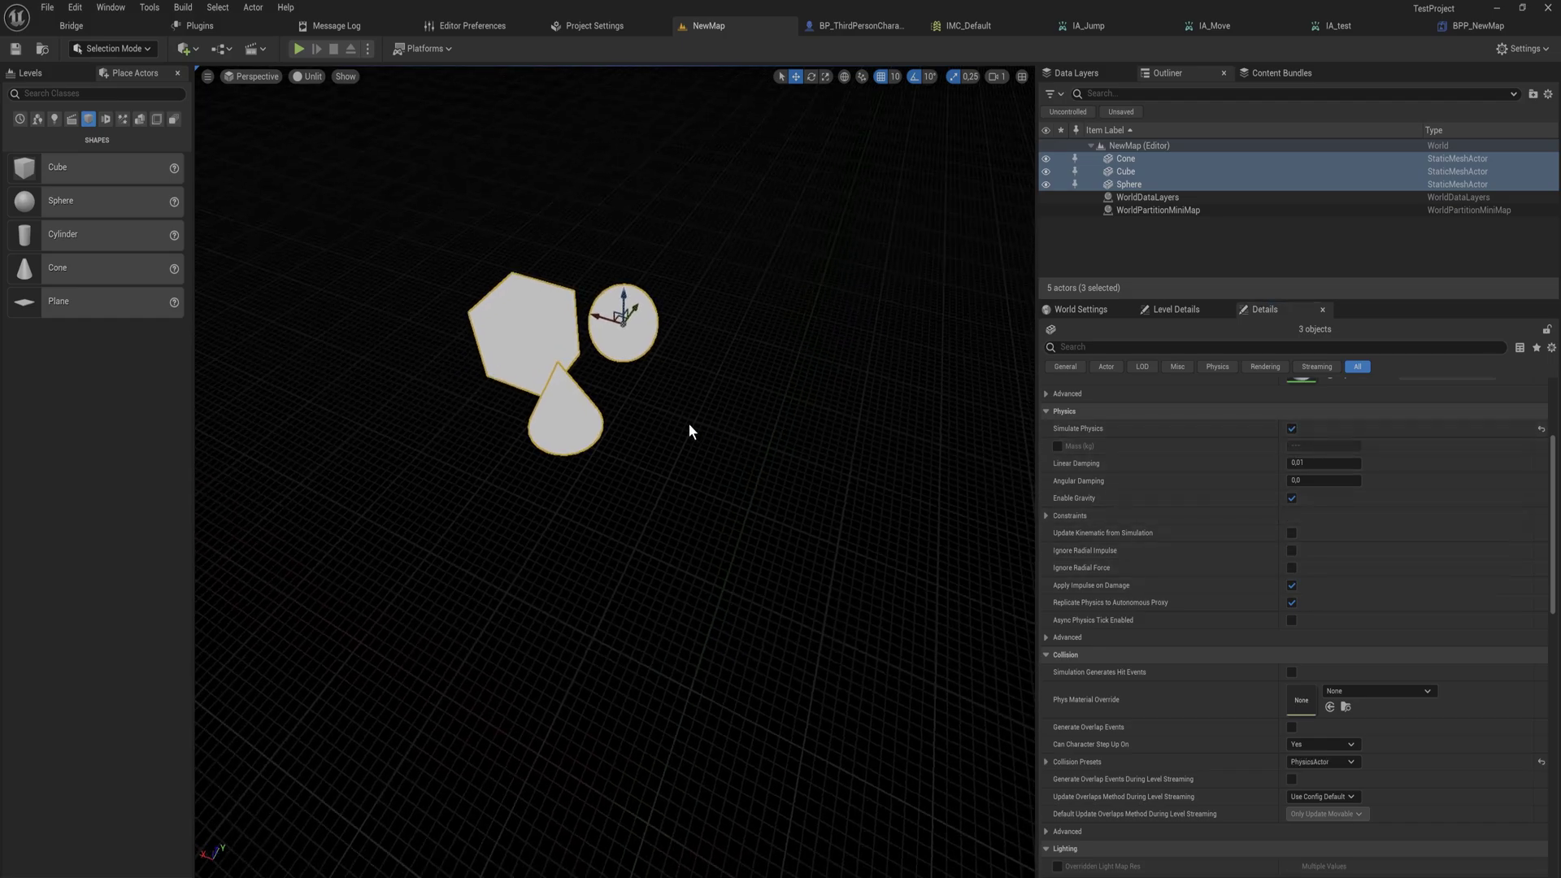
Reopen the ThirdPersonMap level from the ThirdPerson Maps folder
{"action": "key", "text": "ctrl+space"}
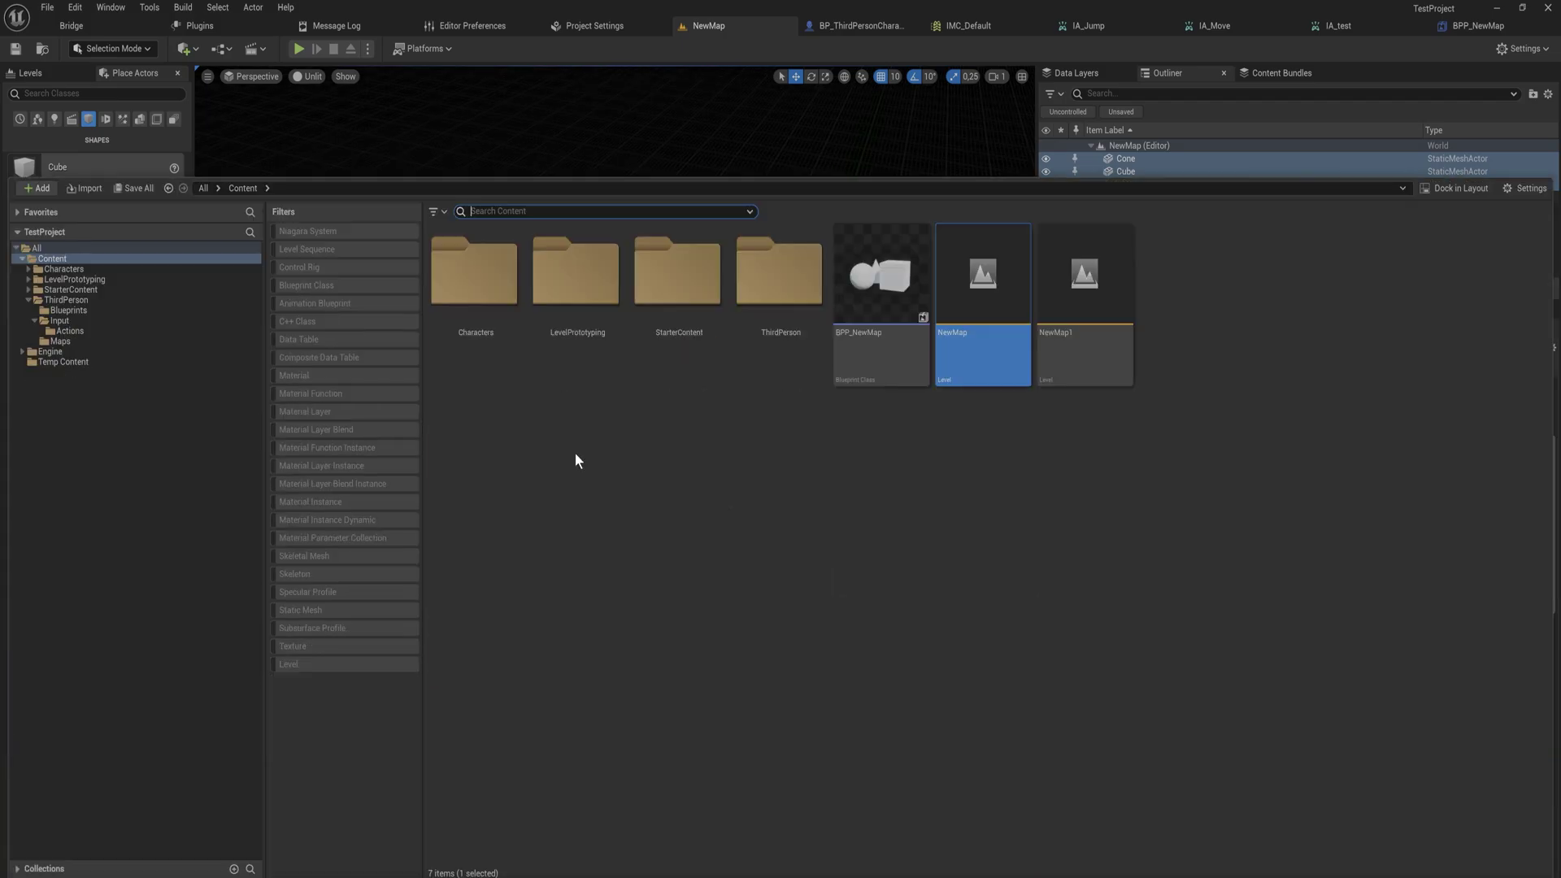
{"action": "left_click", "coordinate": [100, 341]}
{"action": "double_click", "coordinate": [475, 305]}
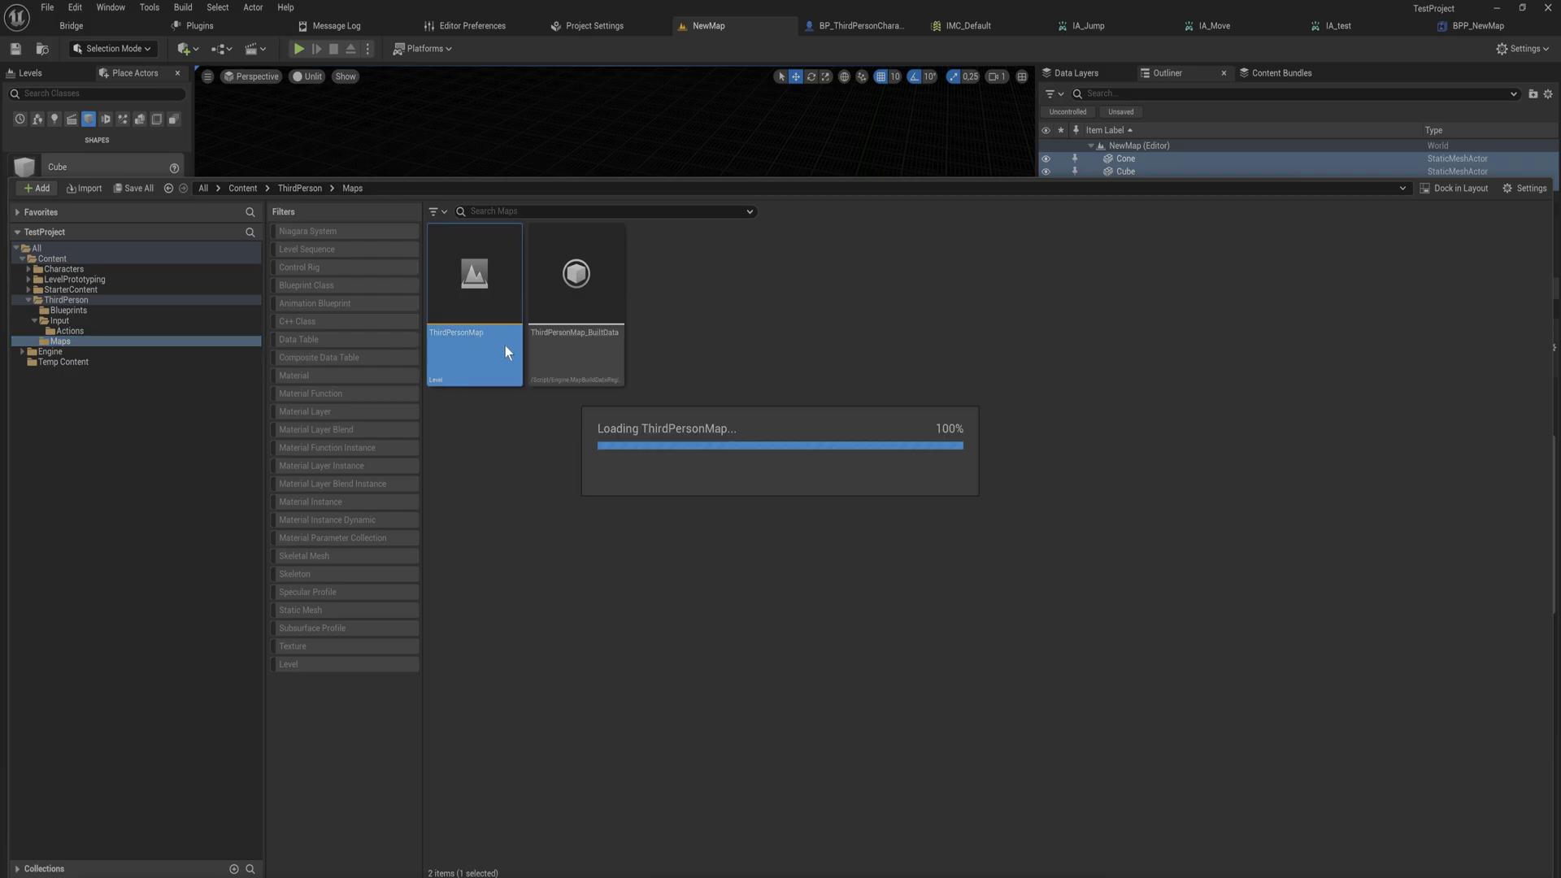
Play ThirdPersonMap and run and jump the character against the packed shapes to test whether physics affects them
{"action": "left_click", "coordinate": [298, 49]}
{"action": "key", "text": "w"}
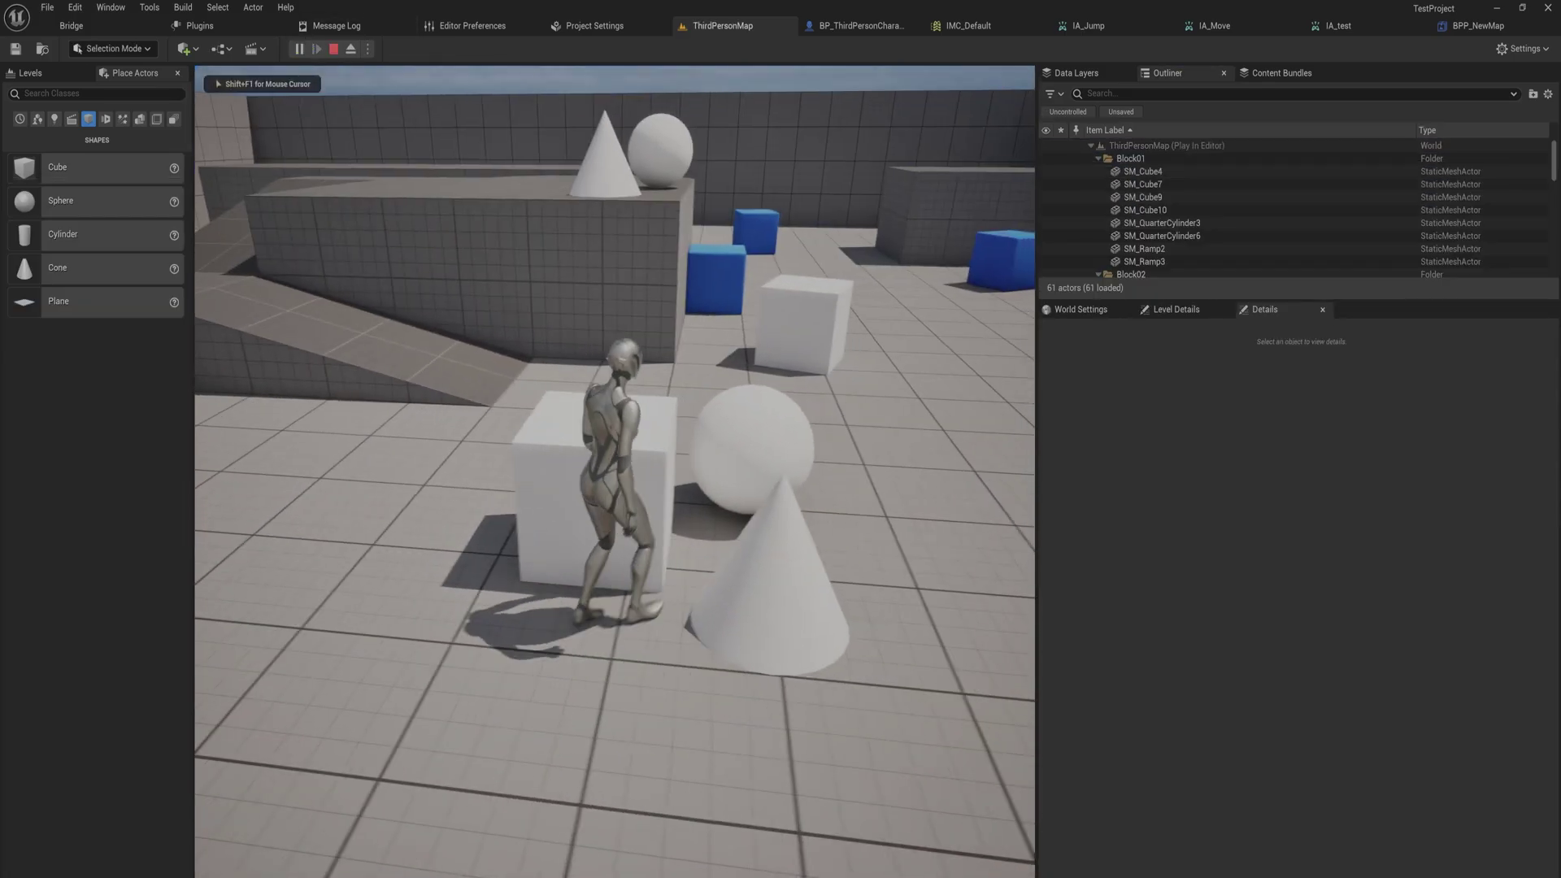
{"action": "key", "text": "space"}
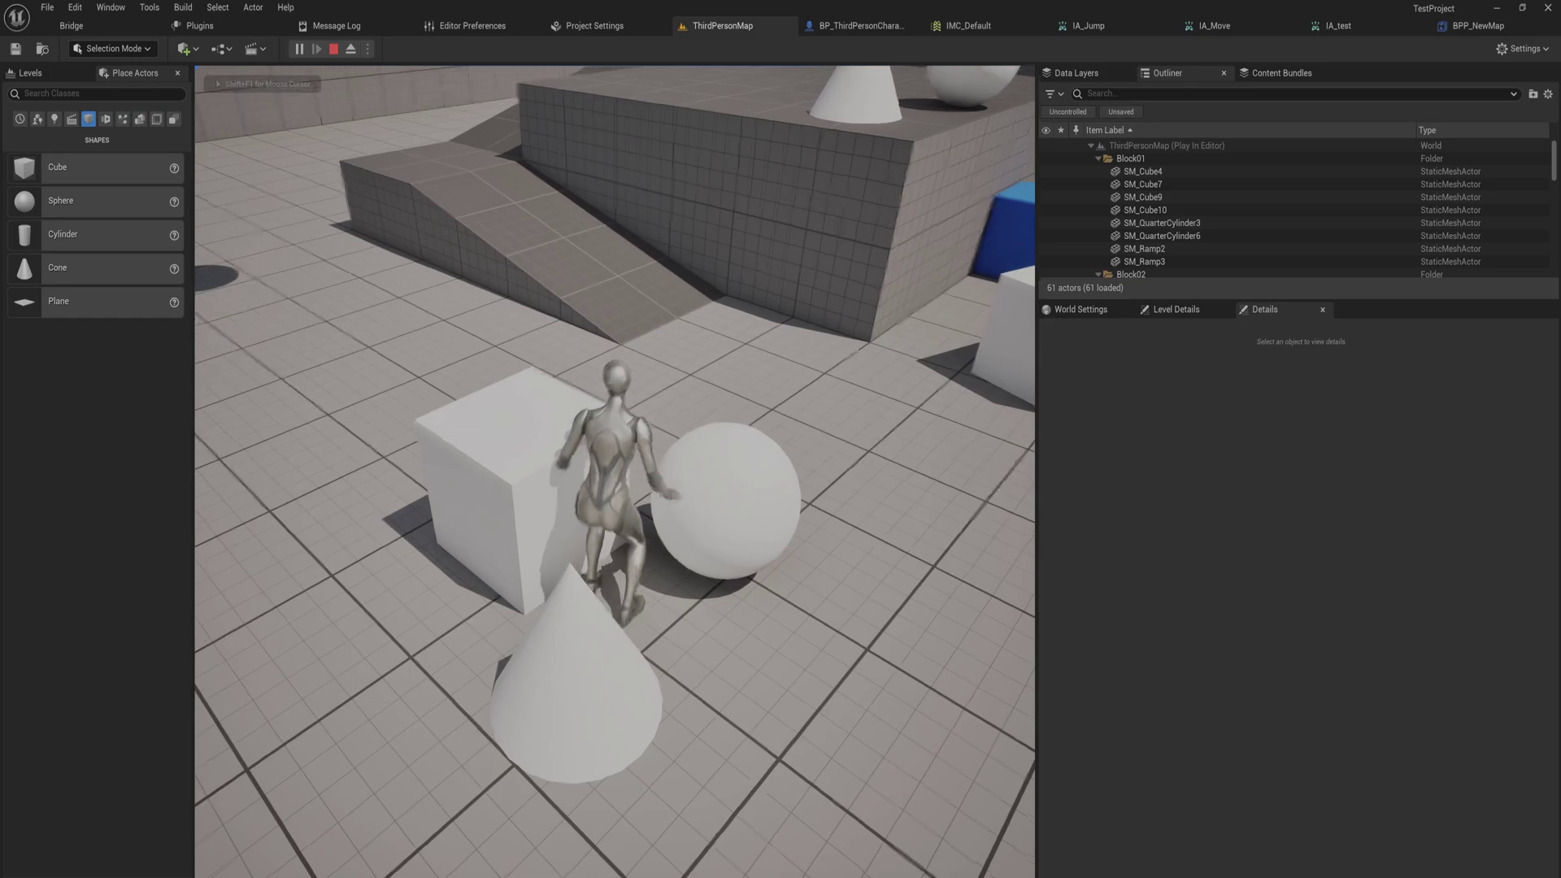
{"action": "key", "text": "s"}
{"action": "key", "text": "space"}
{"action": "key", "text": "s"}
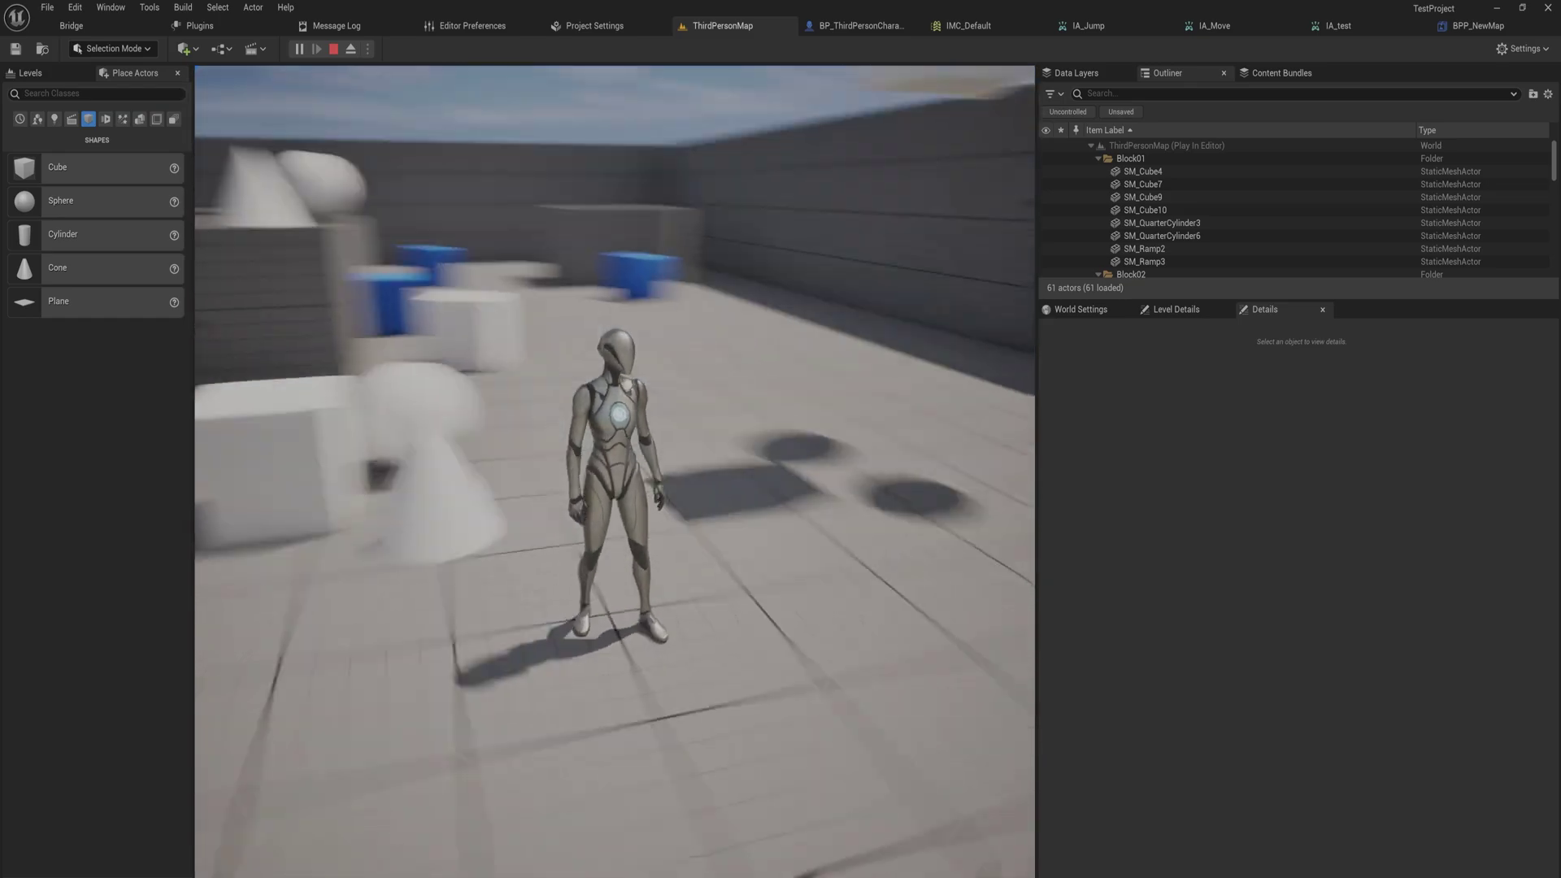
{"action": "key", "text": "w"}
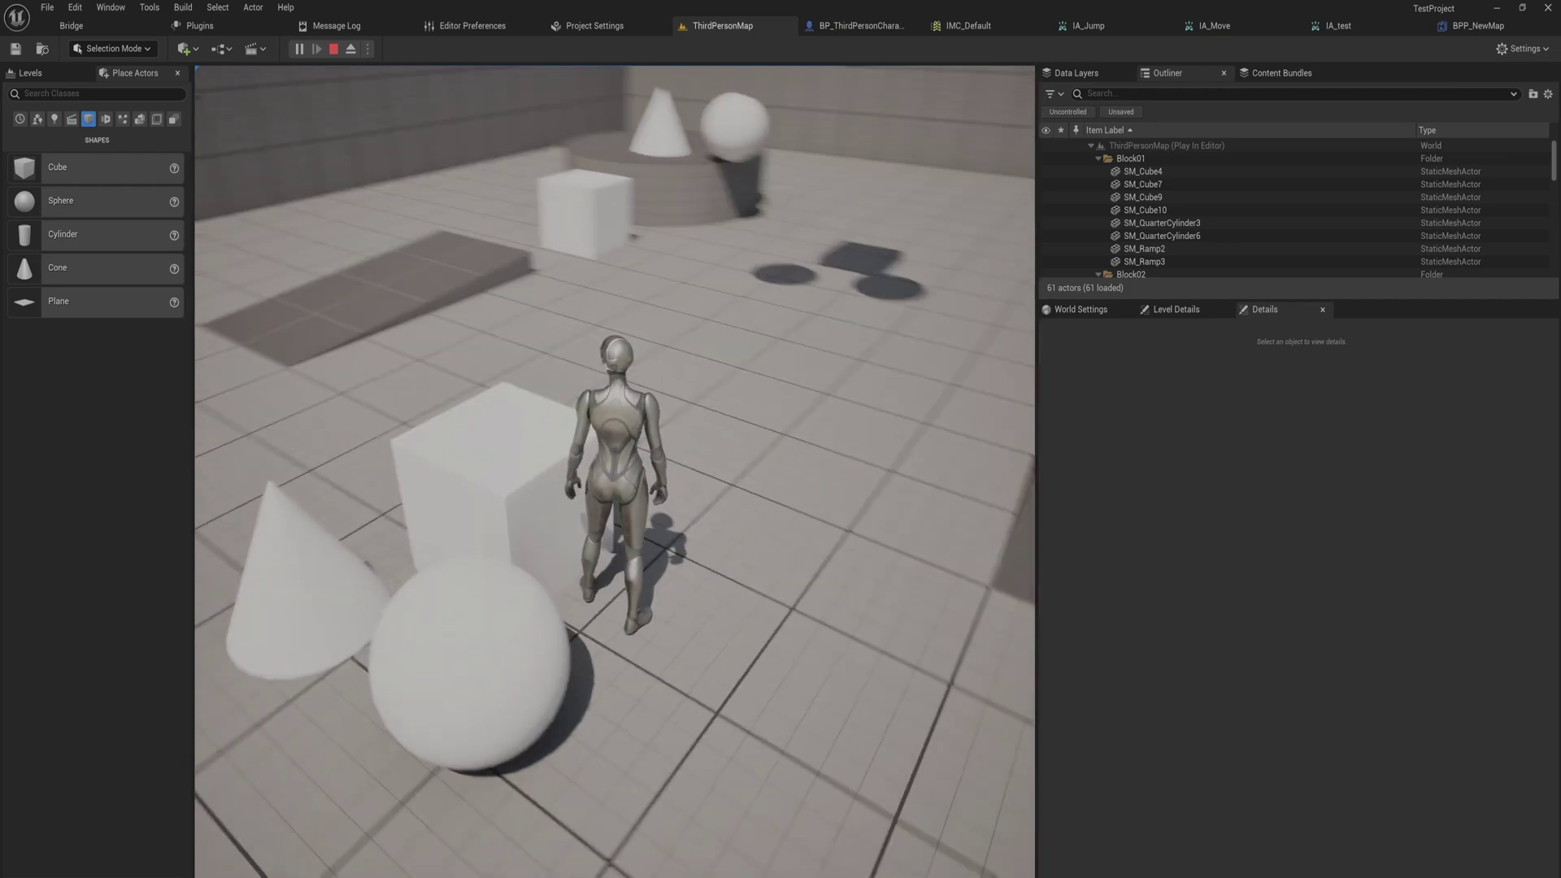
{"action": "key", "text": "space"}
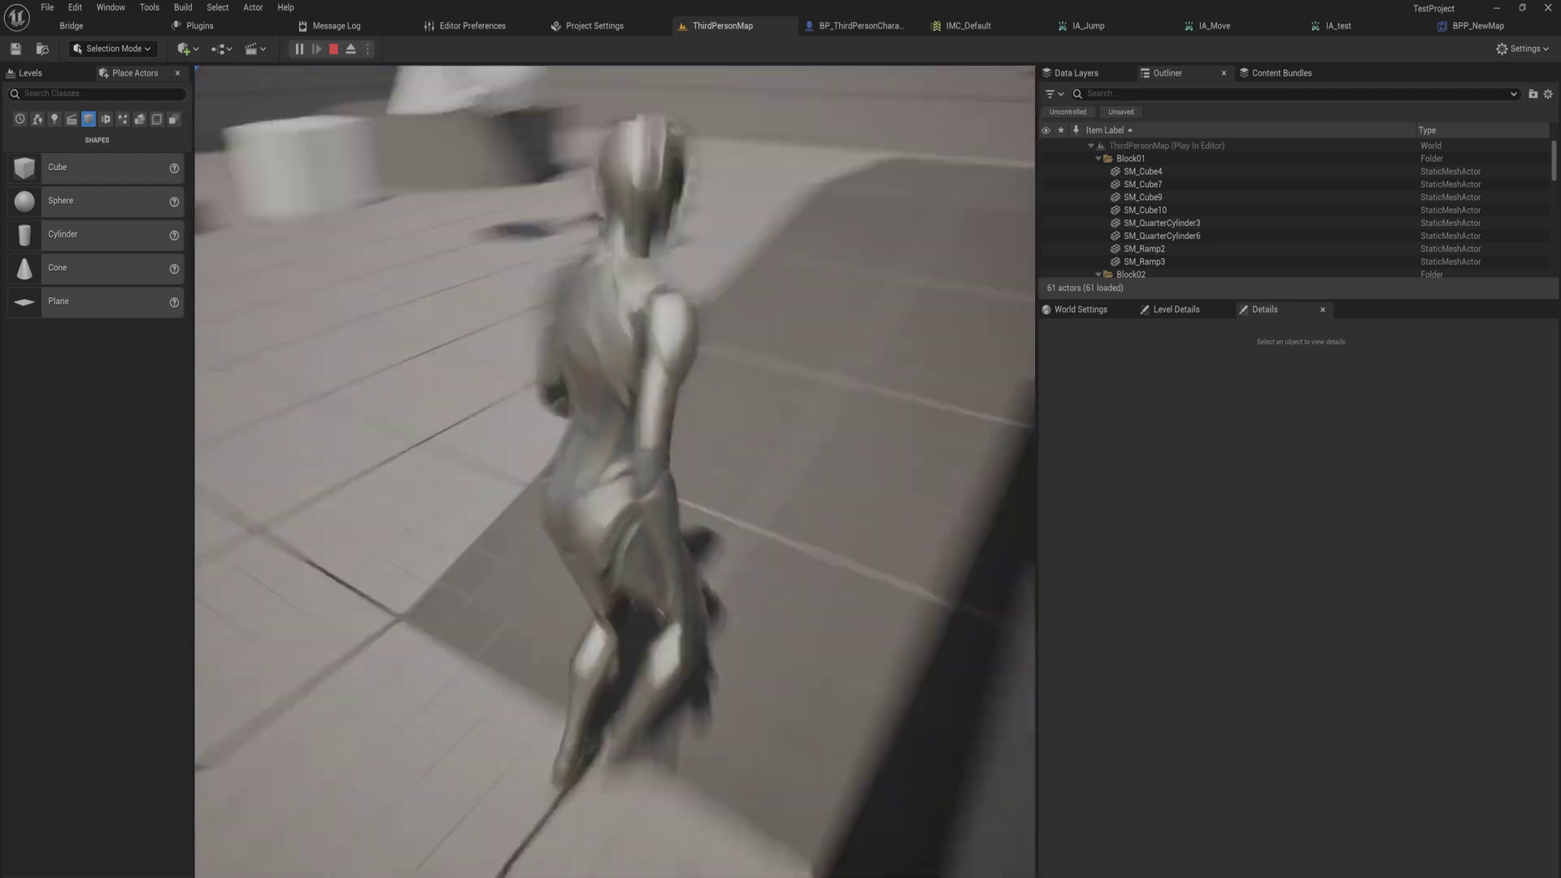
{"action": "key", "text": "w"}
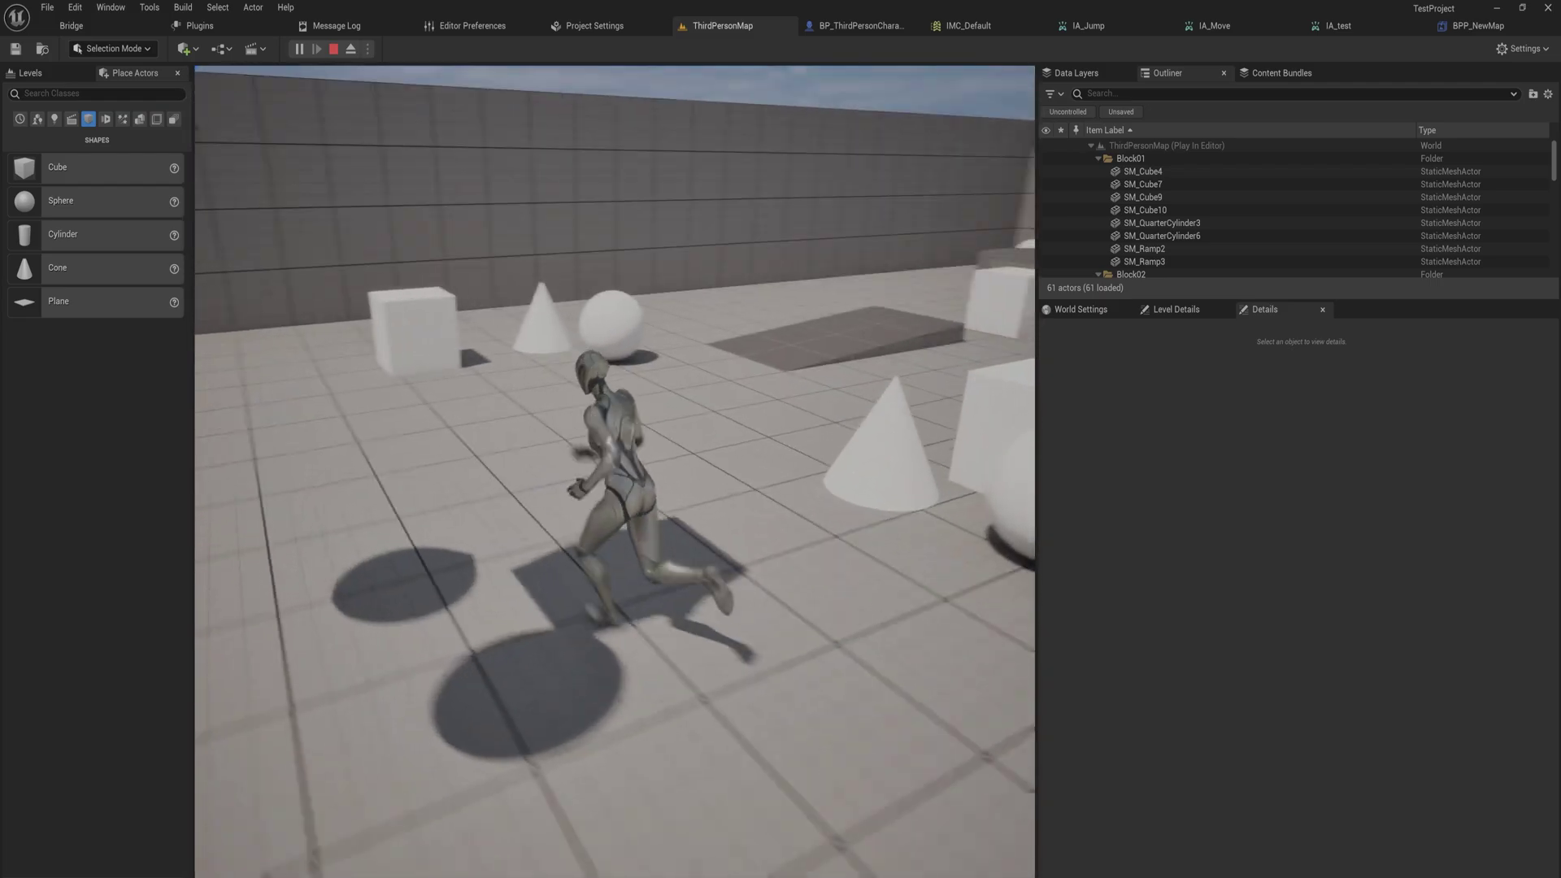
{"action": "key", "text": "a"}
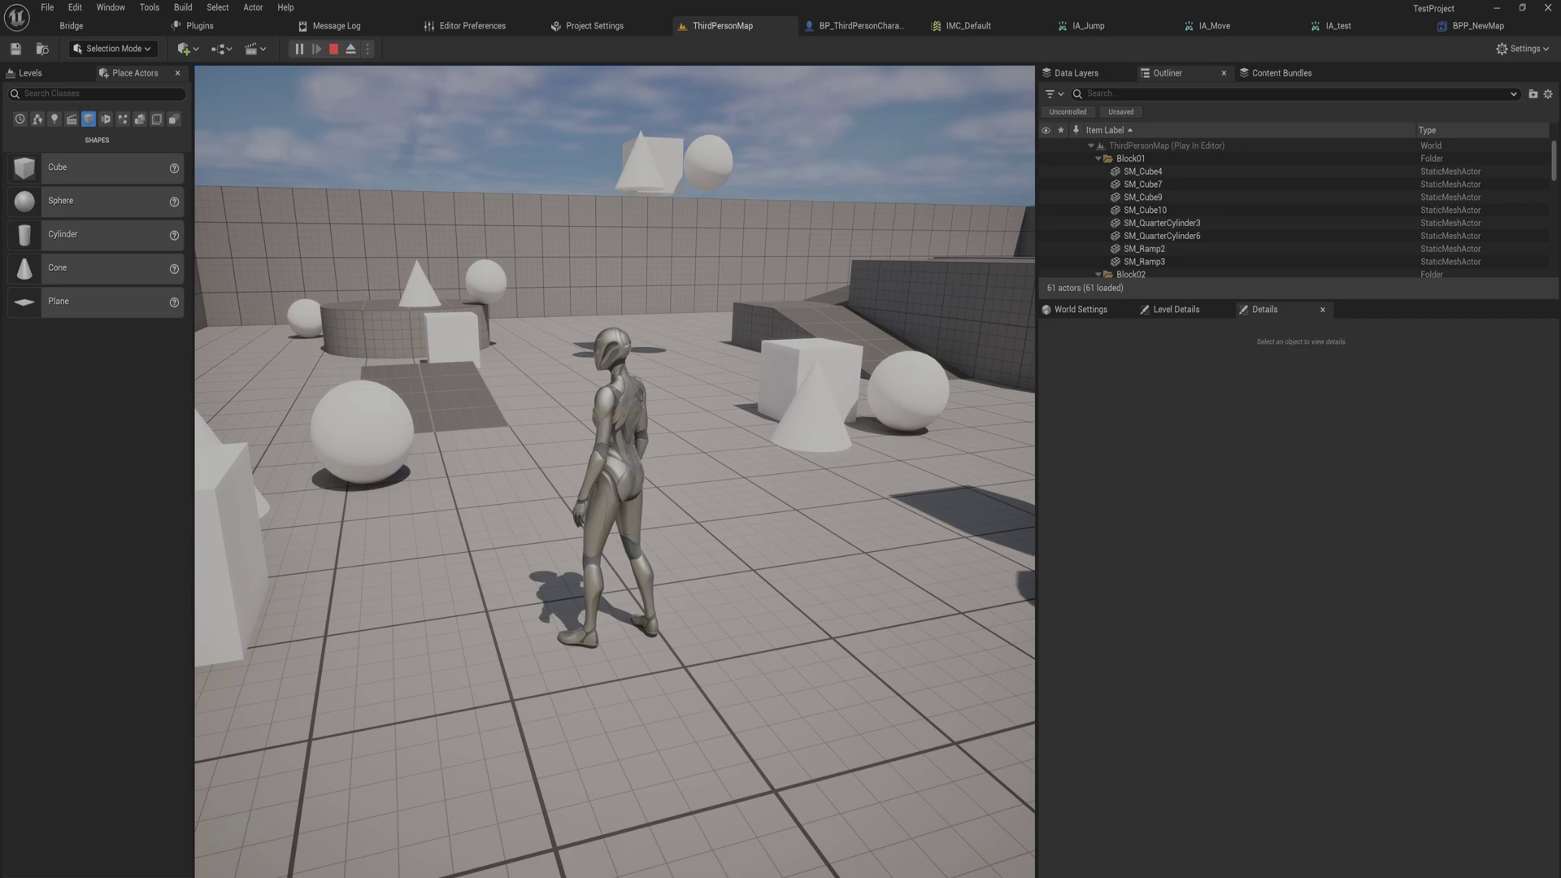